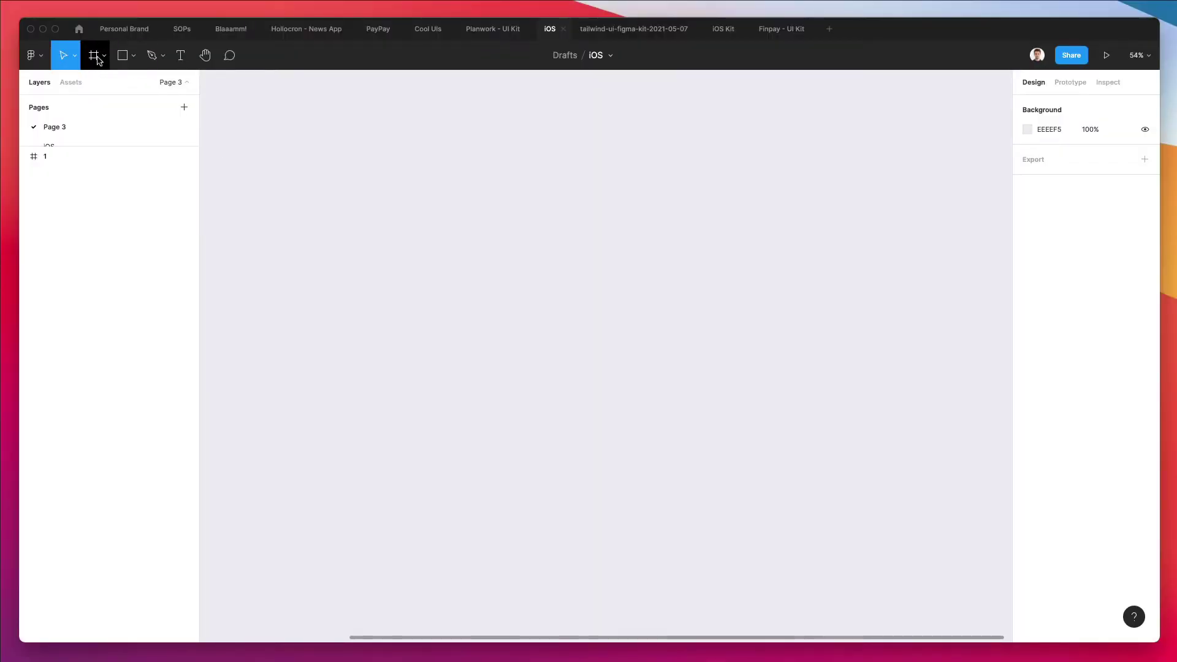
Add a 428×926 iPhone 13 Pro Max frame and name it 2
left_click(95, 56)
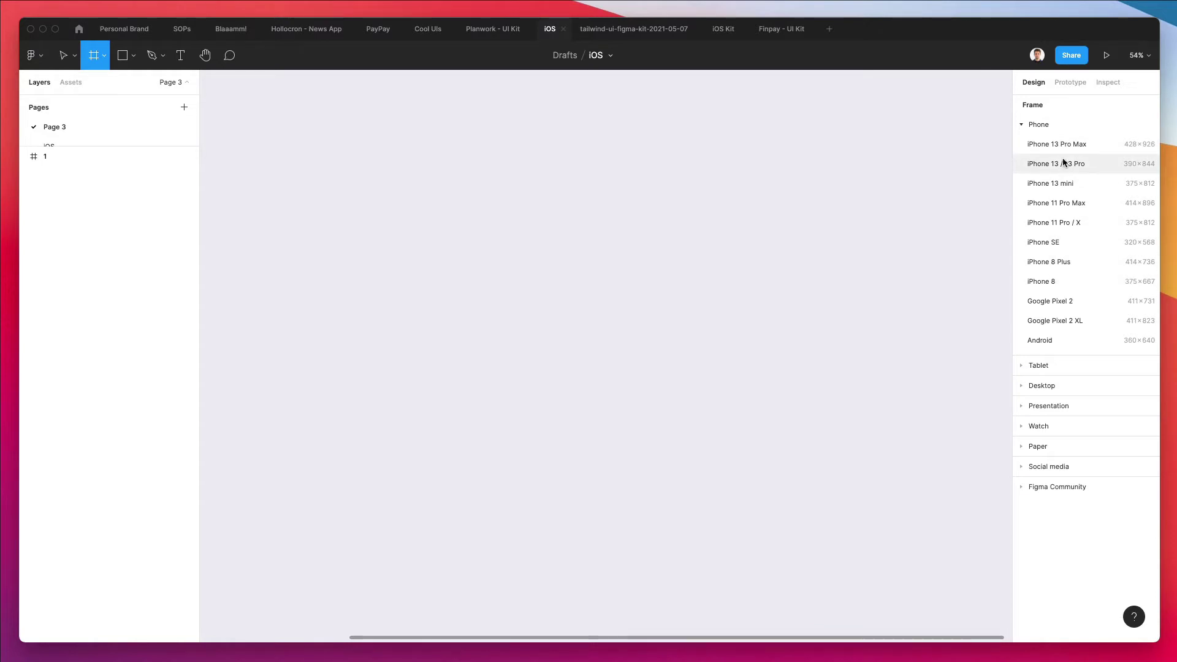
left_click(1060, 144)
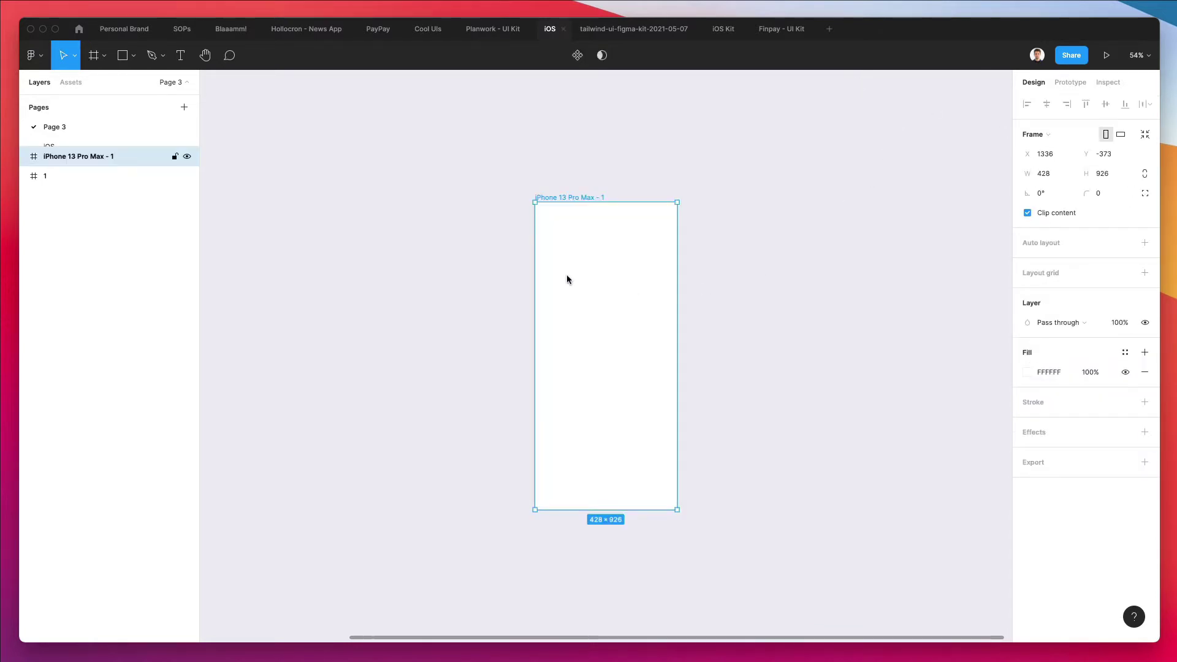
double_click(94, 157)
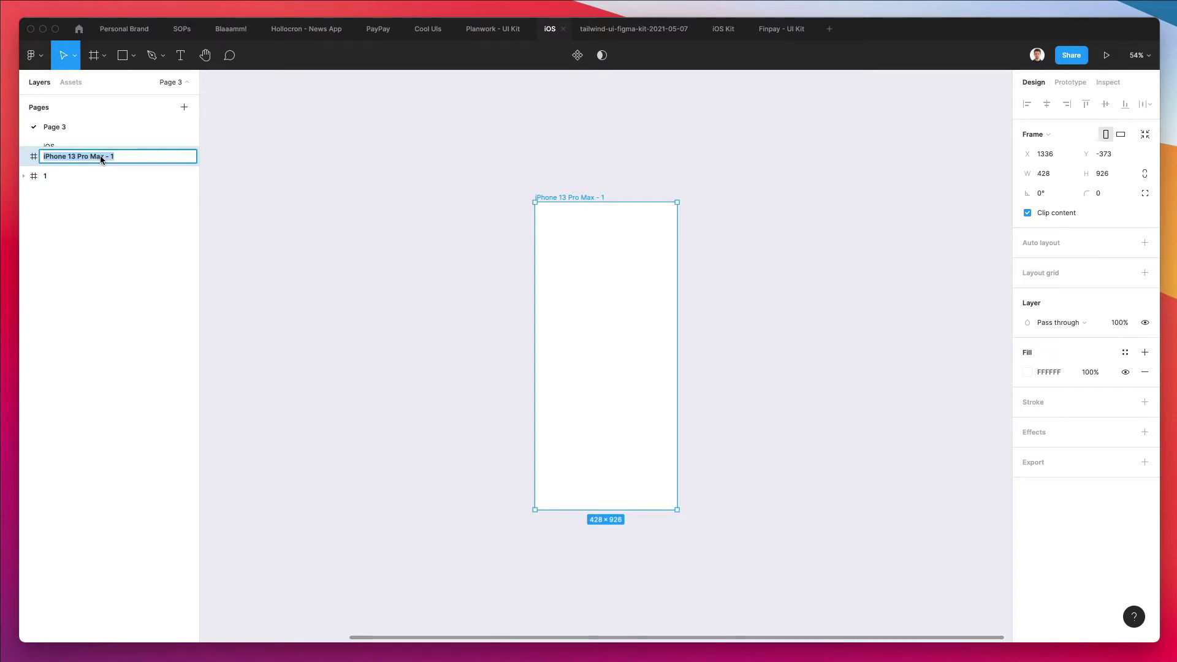
type("2")
key("Return")
Move frame 2 next to the home screen frame 1
scroll(564, 222, "left", 5)
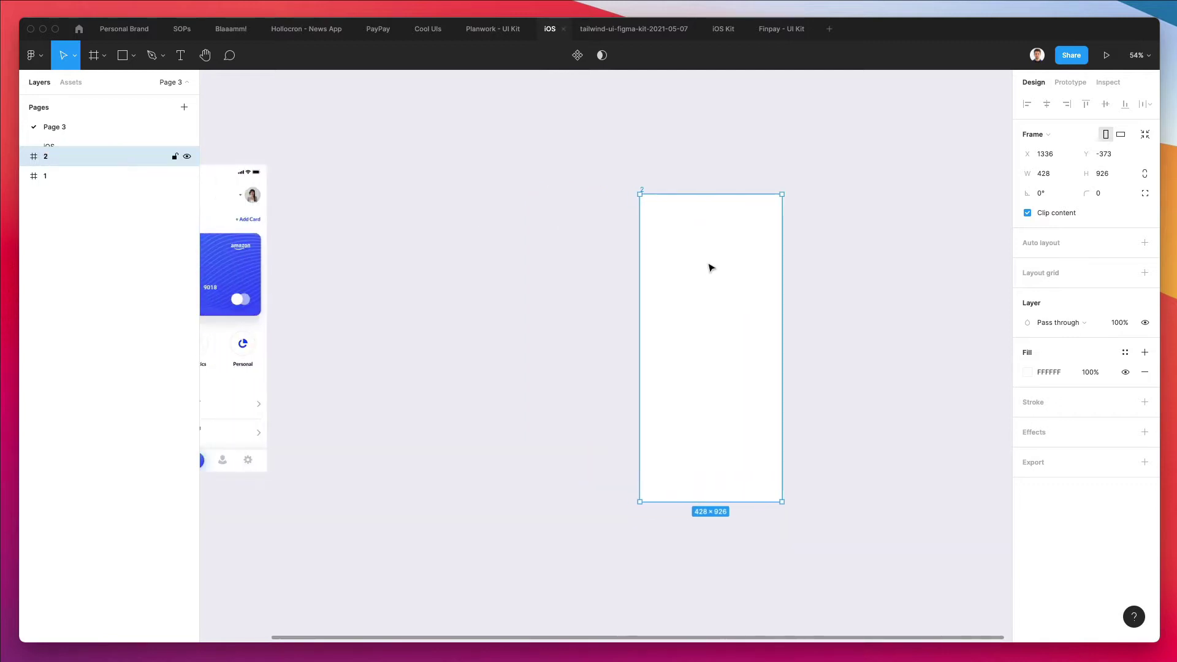
left_click_drag(706, 266, 394, 237)
scroll(367, 221, "left", 5)
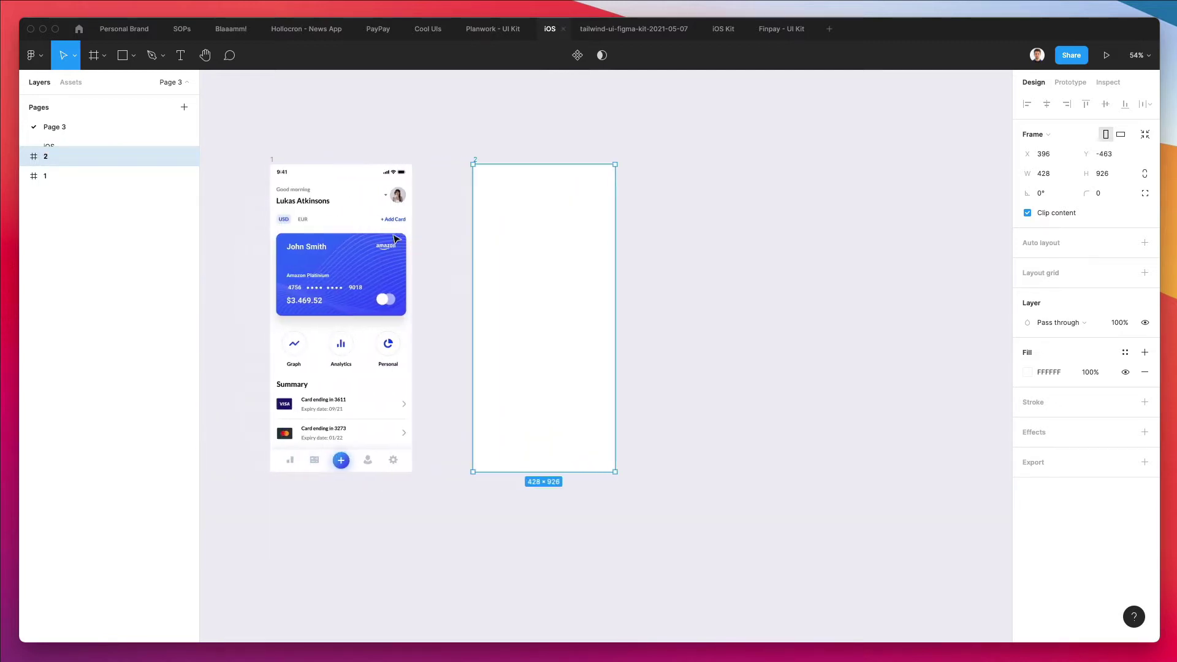
scroll(304, 178, "up", 3)
scroll(335, 183, "right", 3)
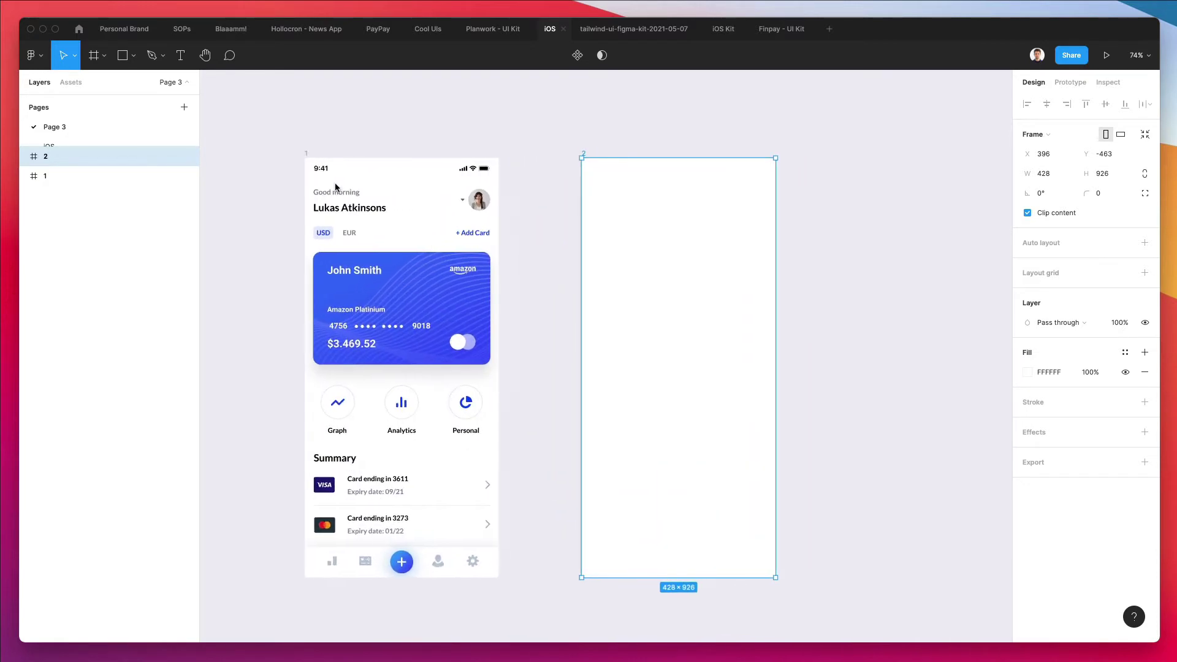
scroll(539, 277, "down", 2)
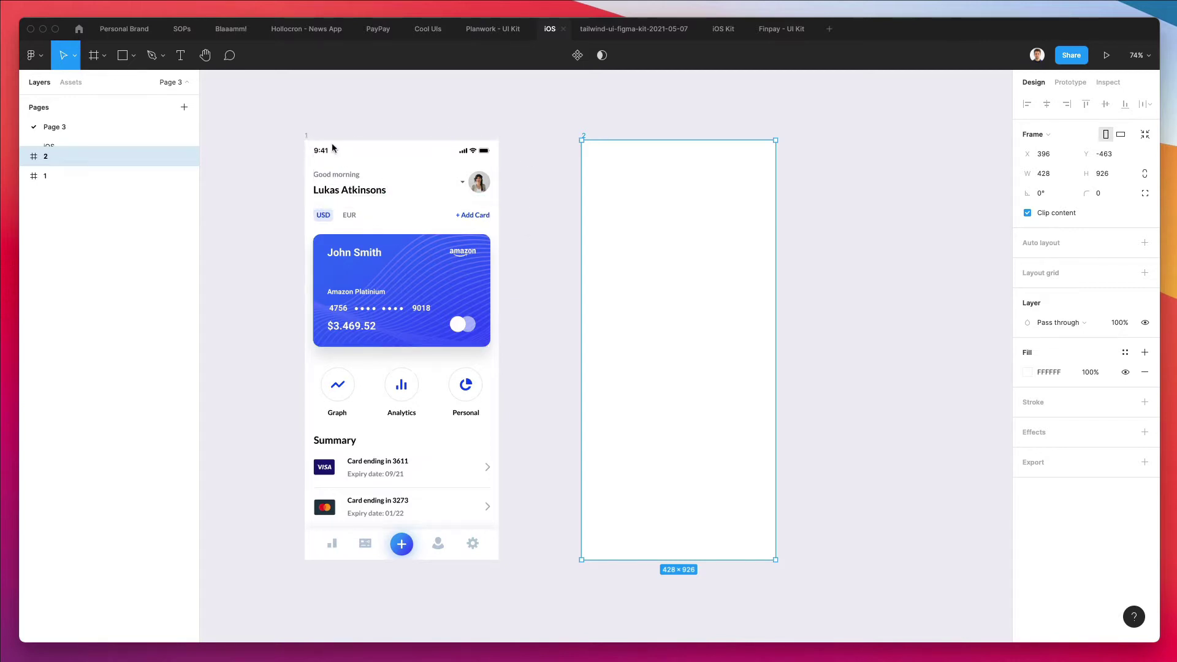
scroll(379, 279, "right", 1)
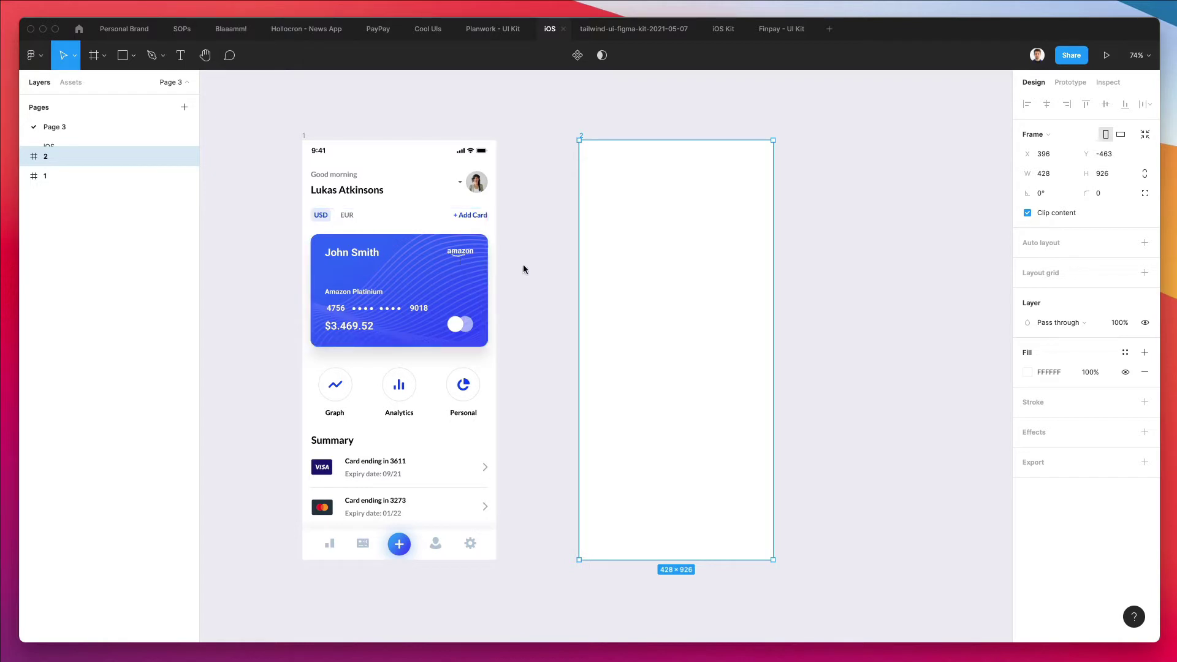
left_click(515, 249)
scroll(527, 252, "down", 2)
scroll(527, 251, "right", 1)
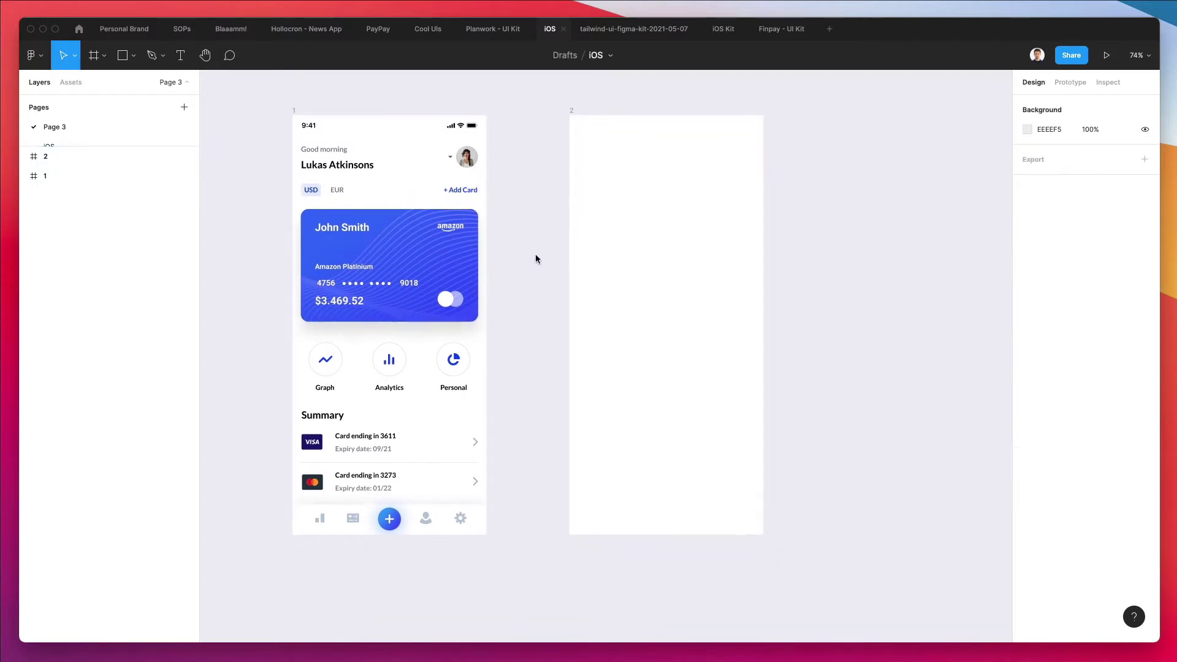
scroll(535, 259, "up", 2)
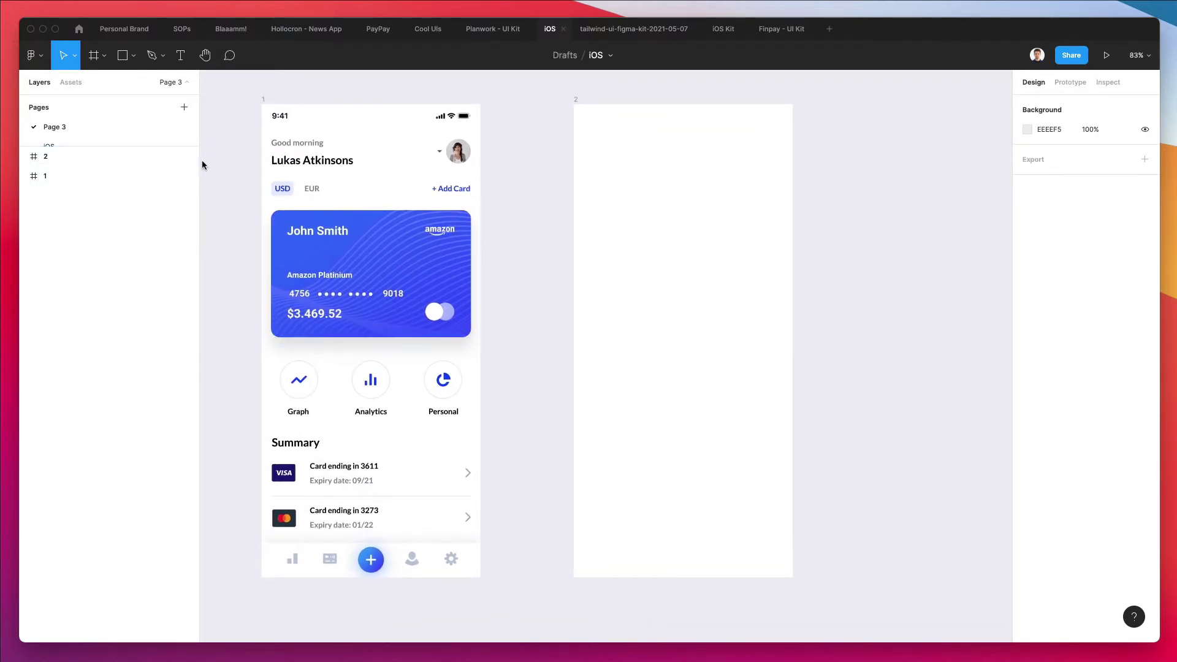
Paste a copy of the home screen header into frame 2
left_click(296, 120)
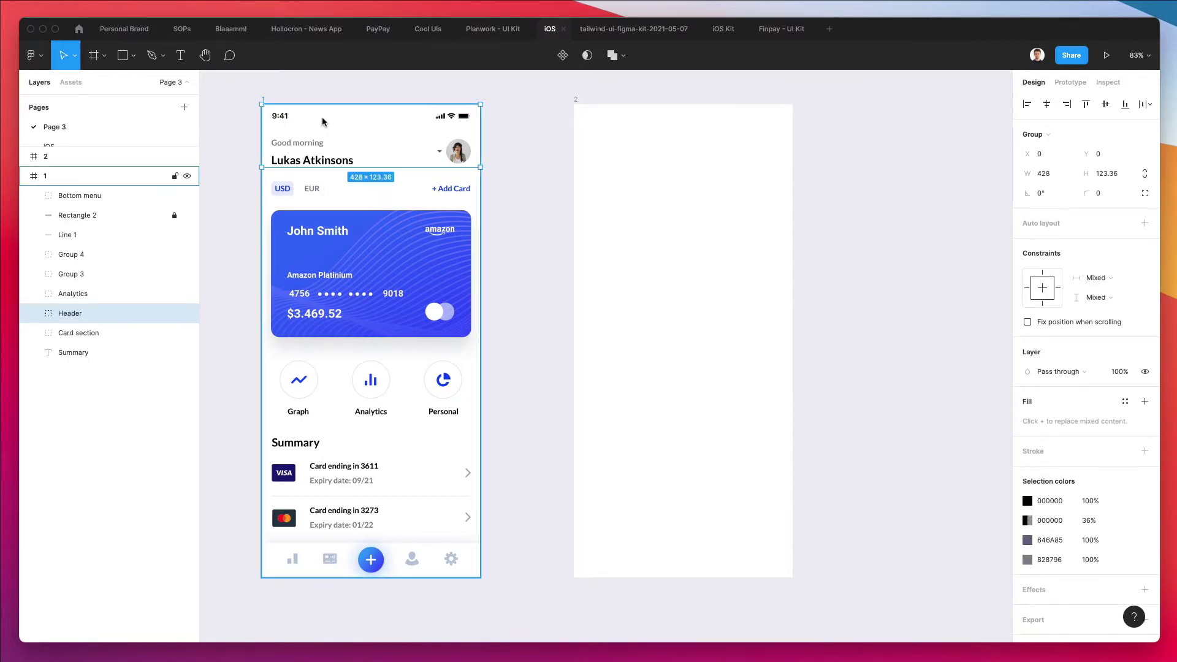
left_click(577, 101)
key("super+v")
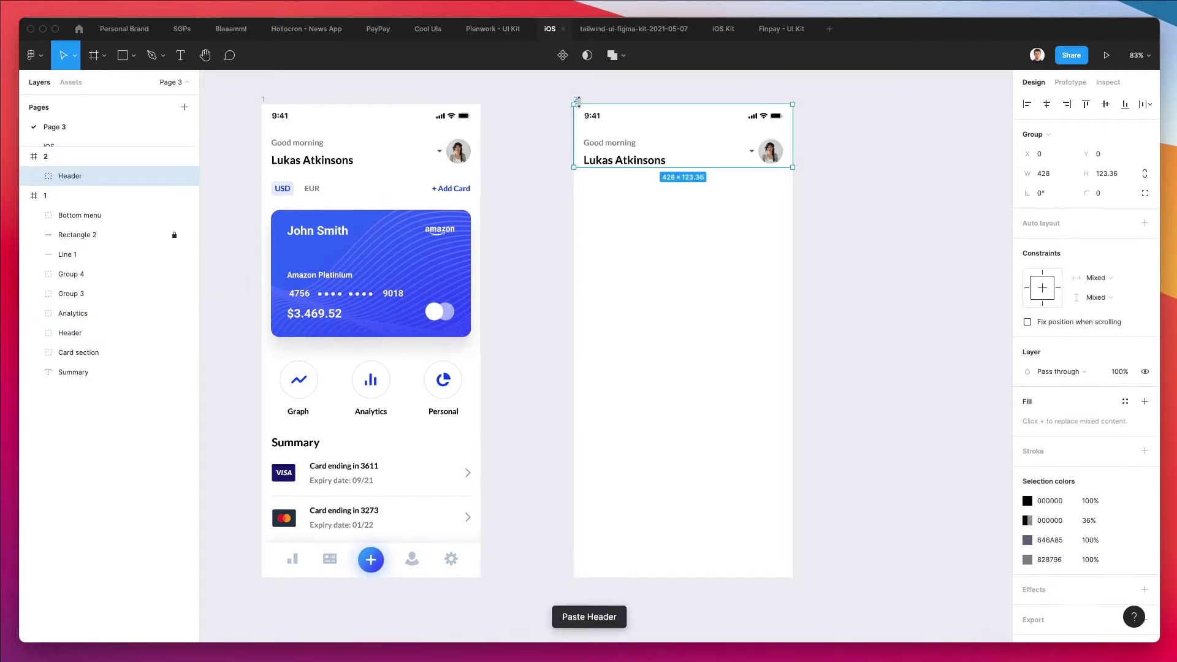
left_click(537, 147)
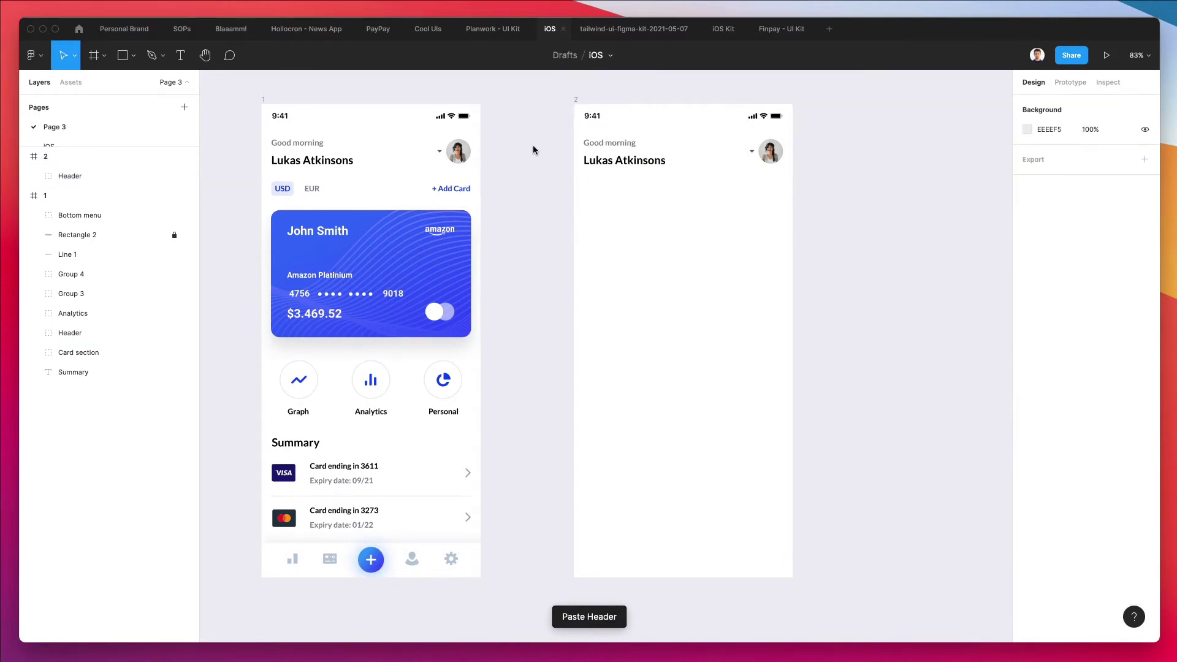
Delete the Good morning greeting, avatar and dropdown arrow from the copied header
left_click(593, 147)
left_click_drag(732, 137, 746, 162)
key("BackSpace")
key("super+z")
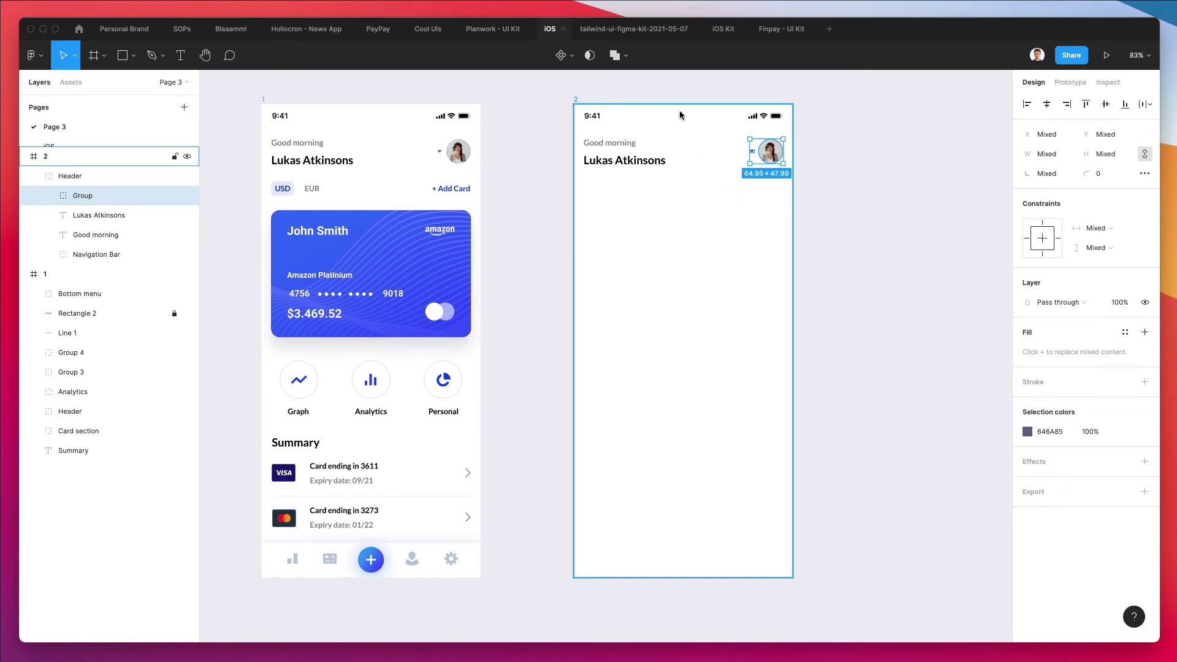
left_click(602, 145)
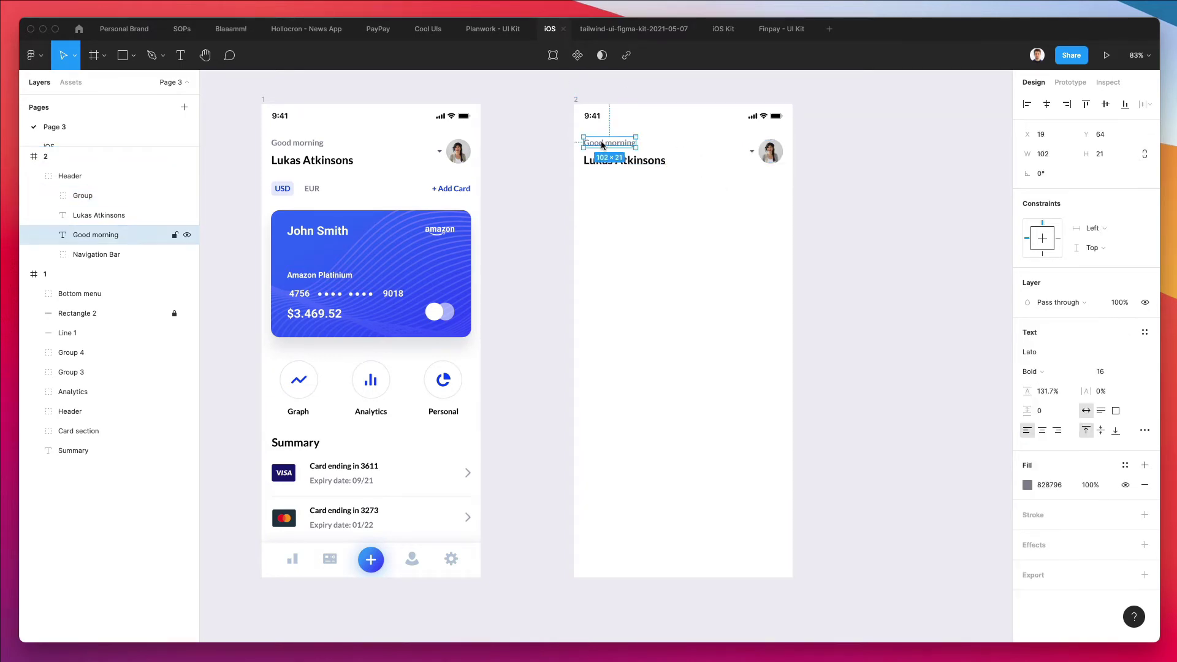
key("Delete")
left_click(771, 157)
left_click(770, 157, "super")
left_click(753, 153, "shift+super")
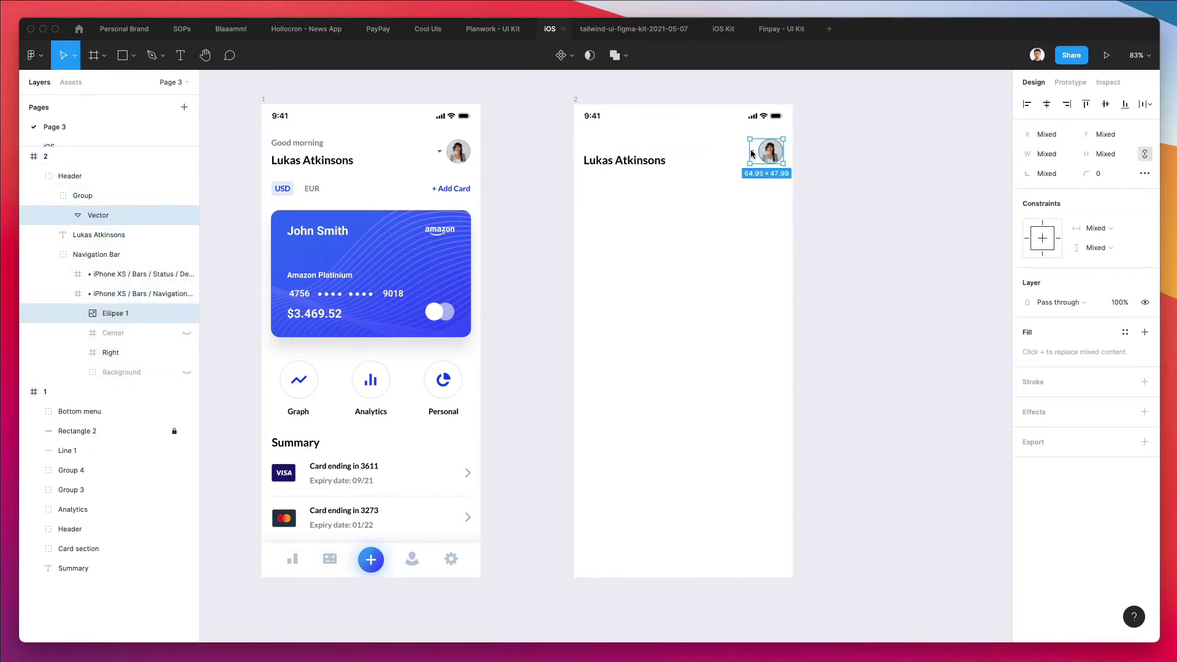
key("Delete")
Pull the user name text out of the header group and centre it horizontally
left_click(84, 195)
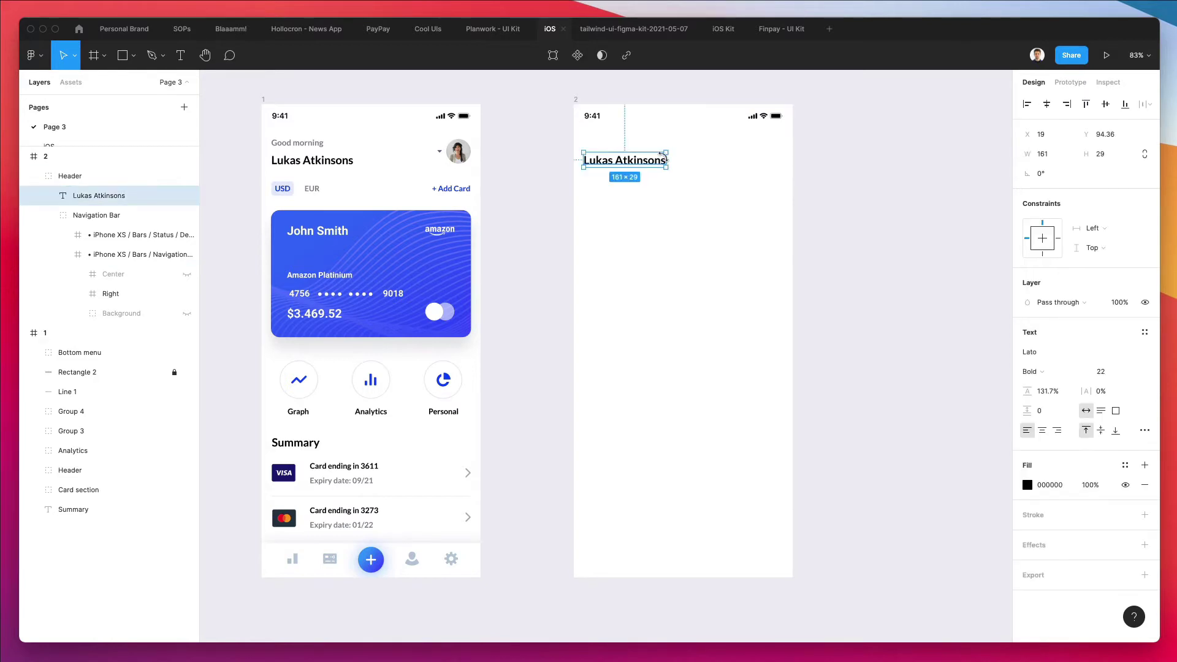
left_click_drag(84, 195, 81, 175)
left_click_drag(636, 163, 694, 172)
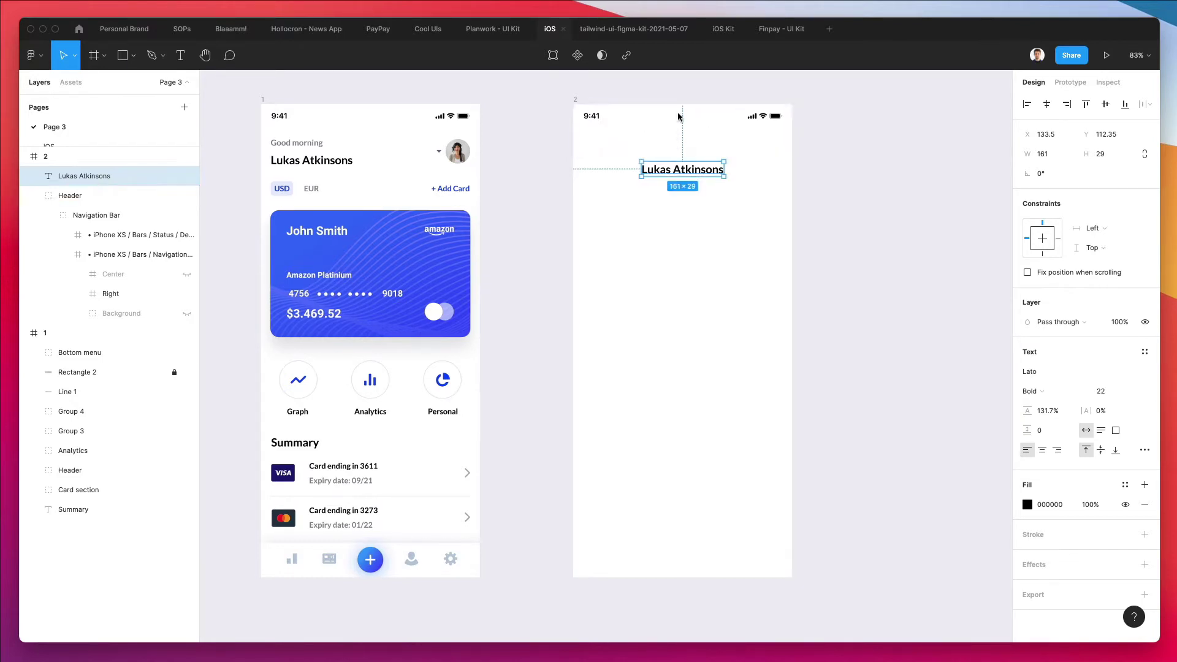
scroll(686, 122, "up", 3)
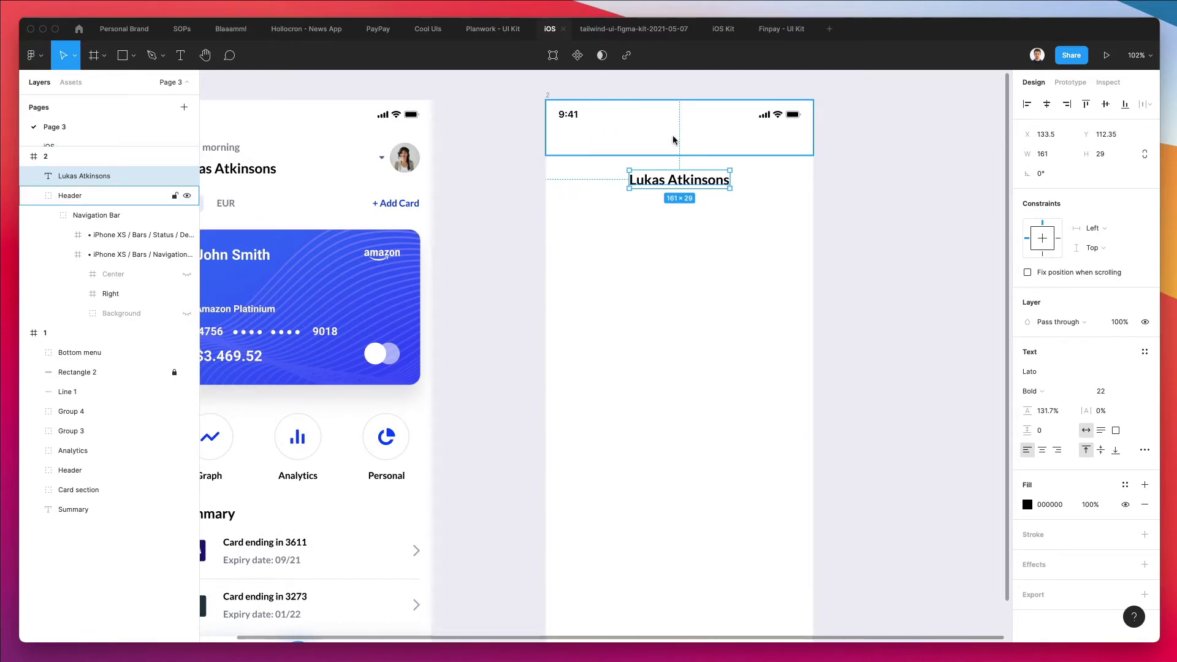
Raise the name text into the header row and retitle it ADD CARD
left_click_drag(672, 188, 659, 172)
double_click(676, 166)
type("ADD CARD")
key("Escape")
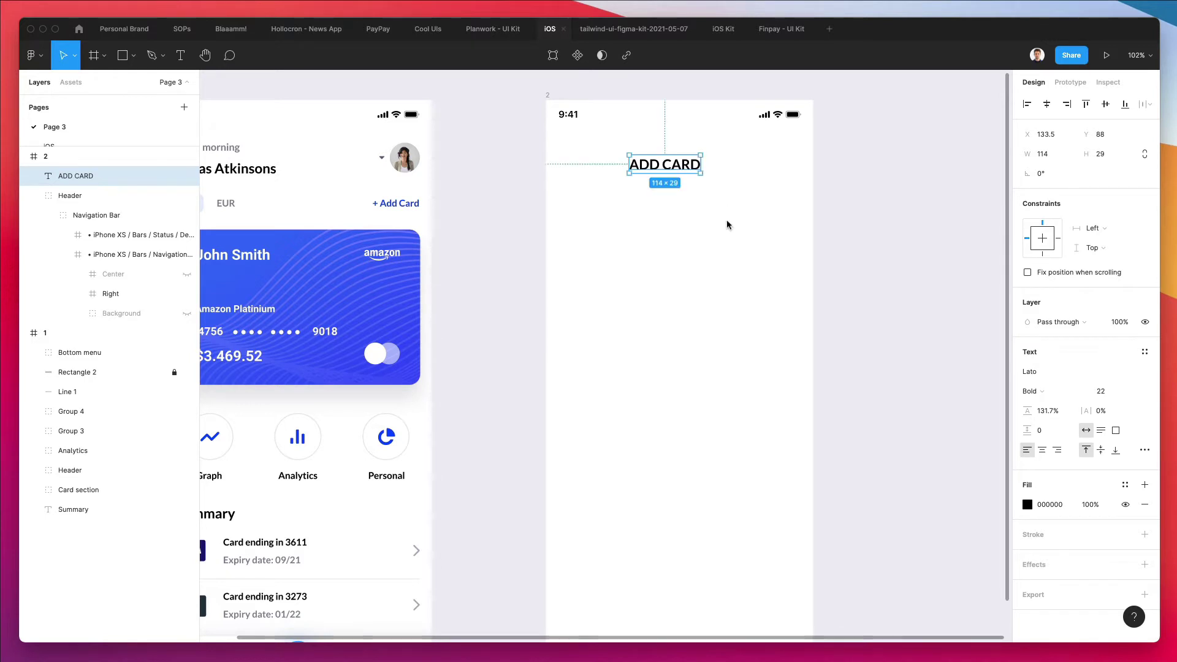
Wrap the title in two nested auto-layout frames and retype it as Add Card
key("shift+a")
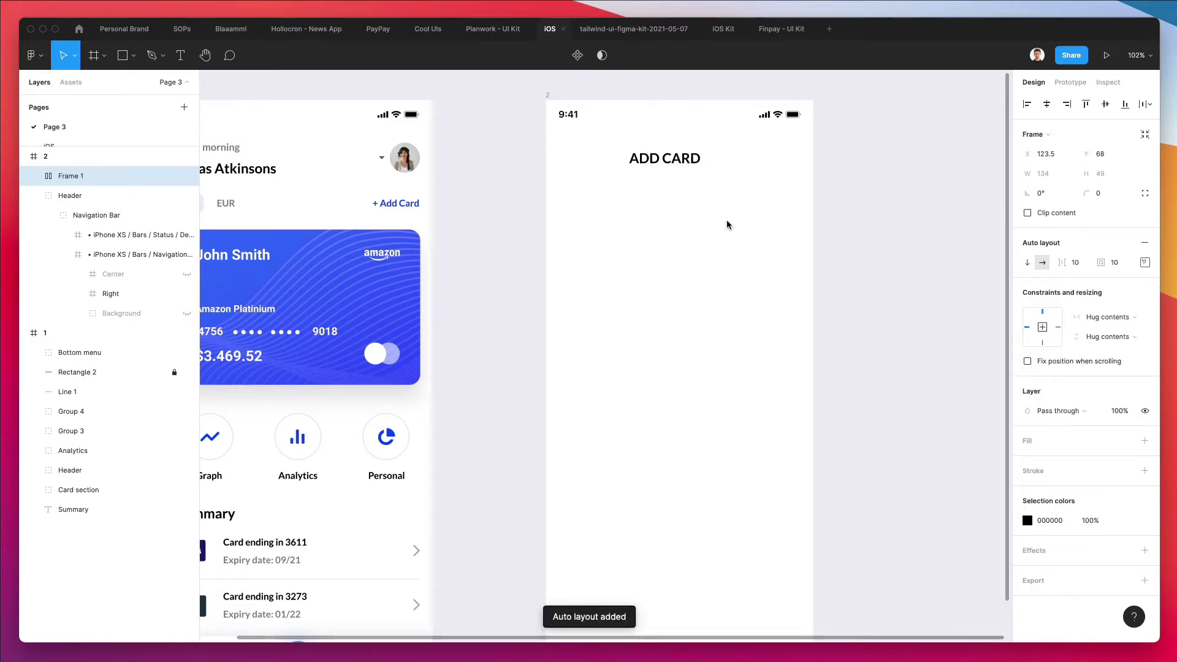
key("shift+a")
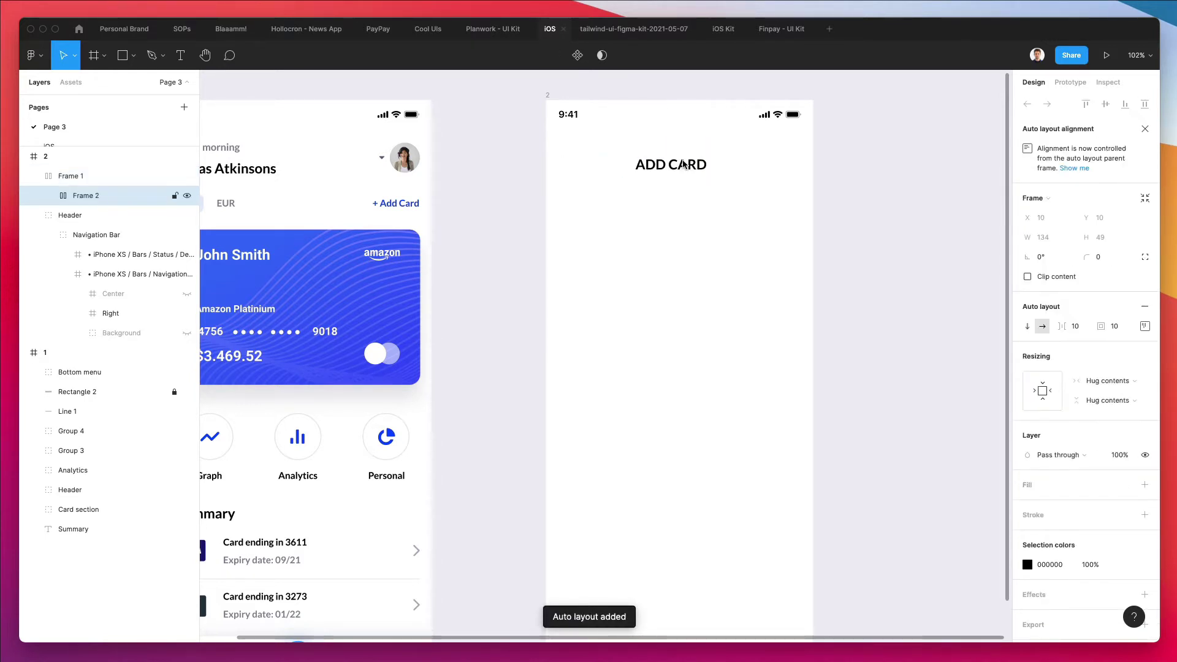
double_click(683, 164)
double_click(684, 164)
type("Add Card")
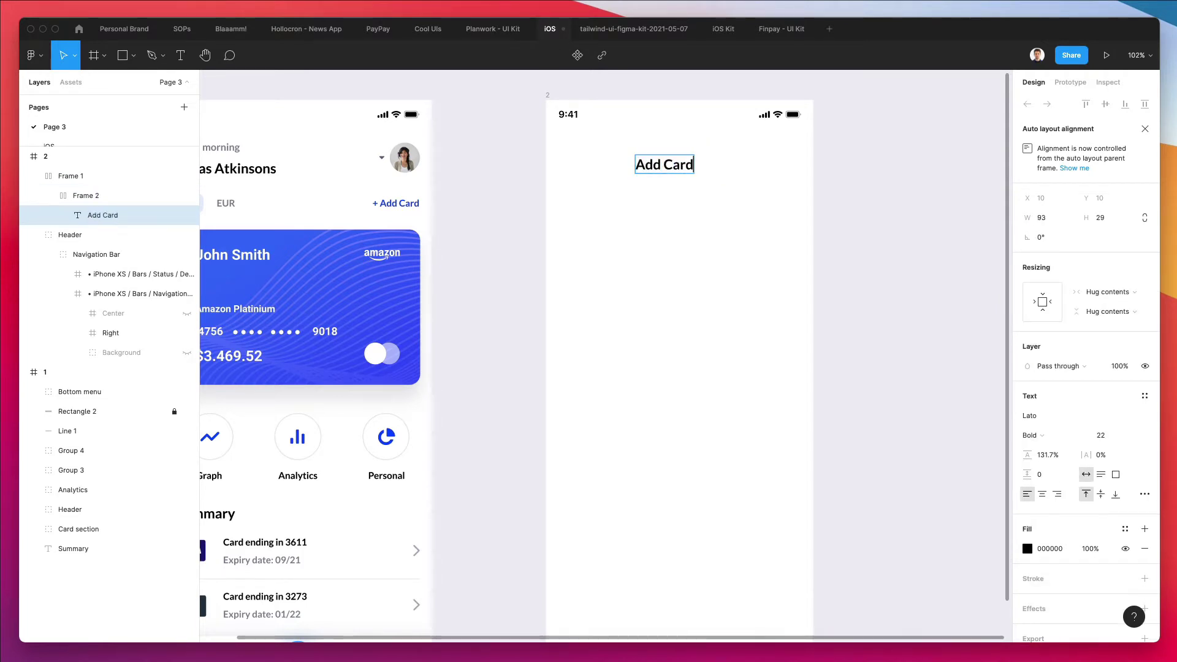
key("Escape")
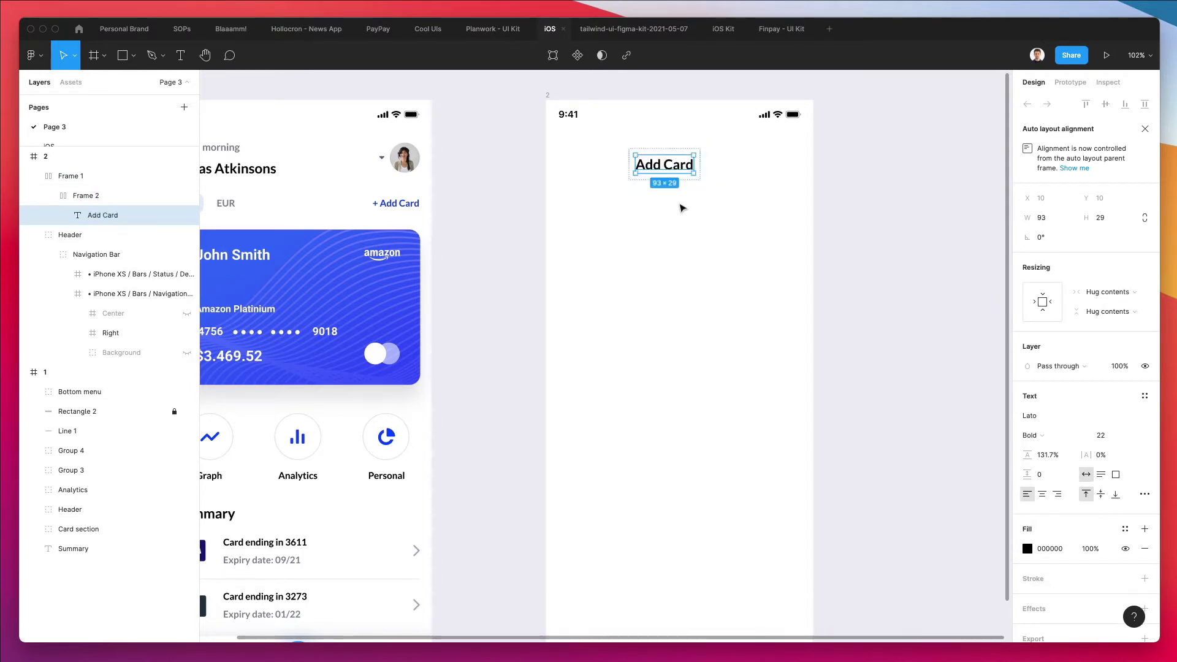
left_click(743, 261)
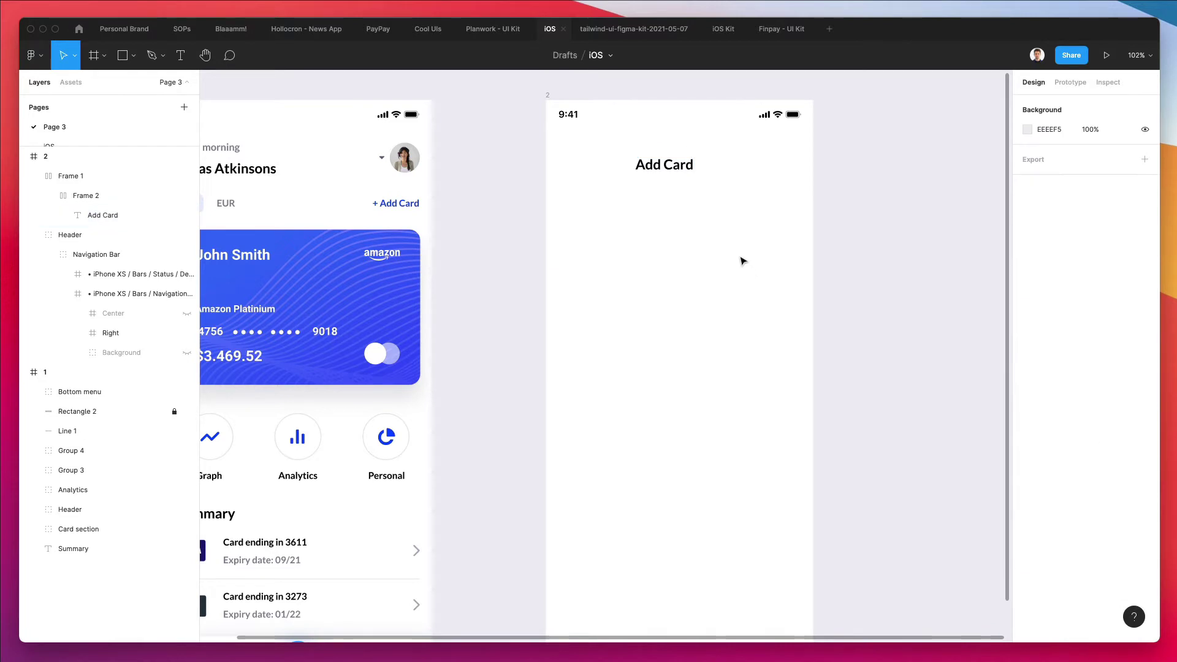
left_click(641, 164)
left_click(677, 277)
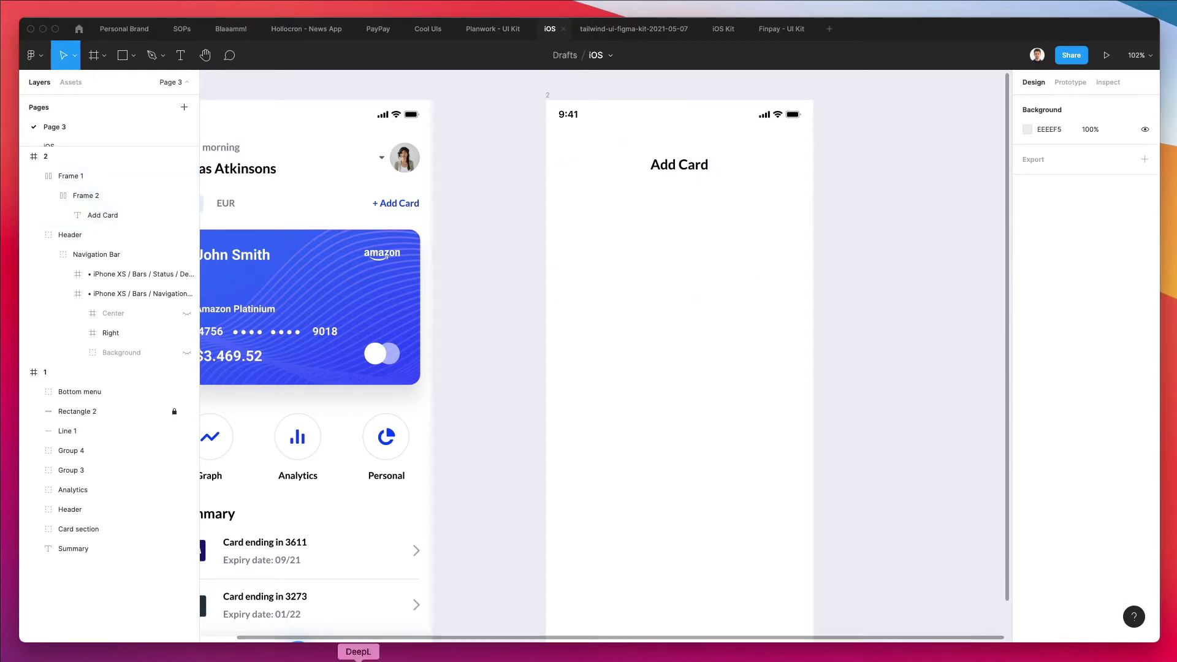
Search Nucleo for 'arrow' and show the outline-style icons
scroll(494, 588, "down", 1)
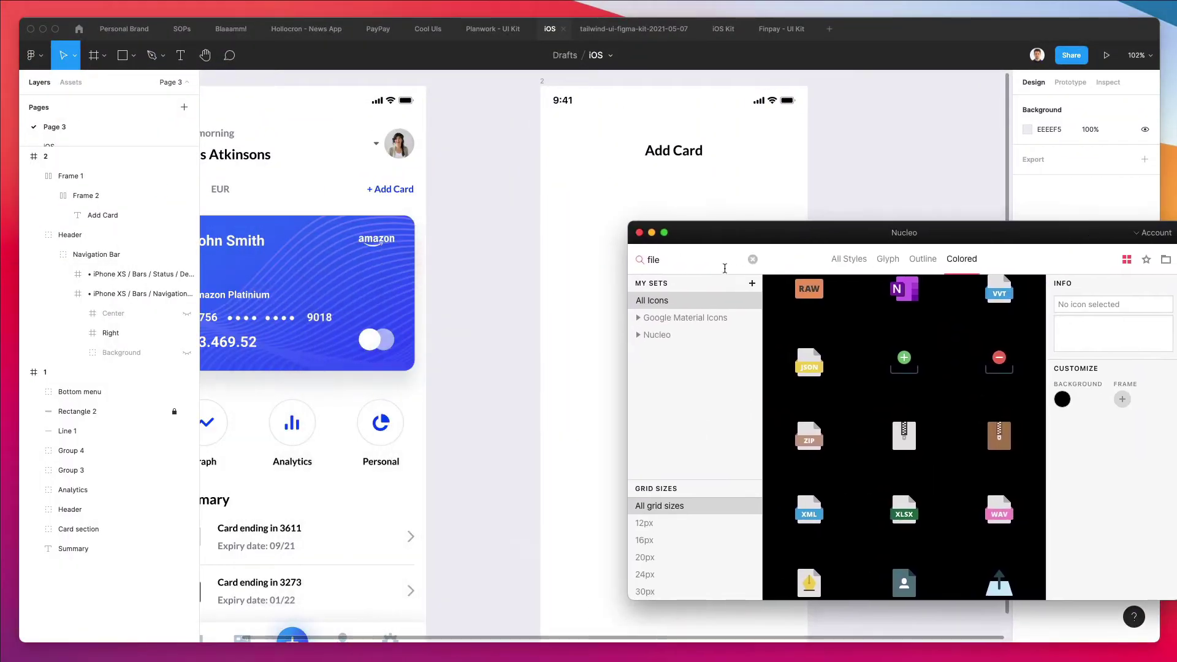
scroll(522, 243, "right", 3)
scroll(521, 243, "right", 5)
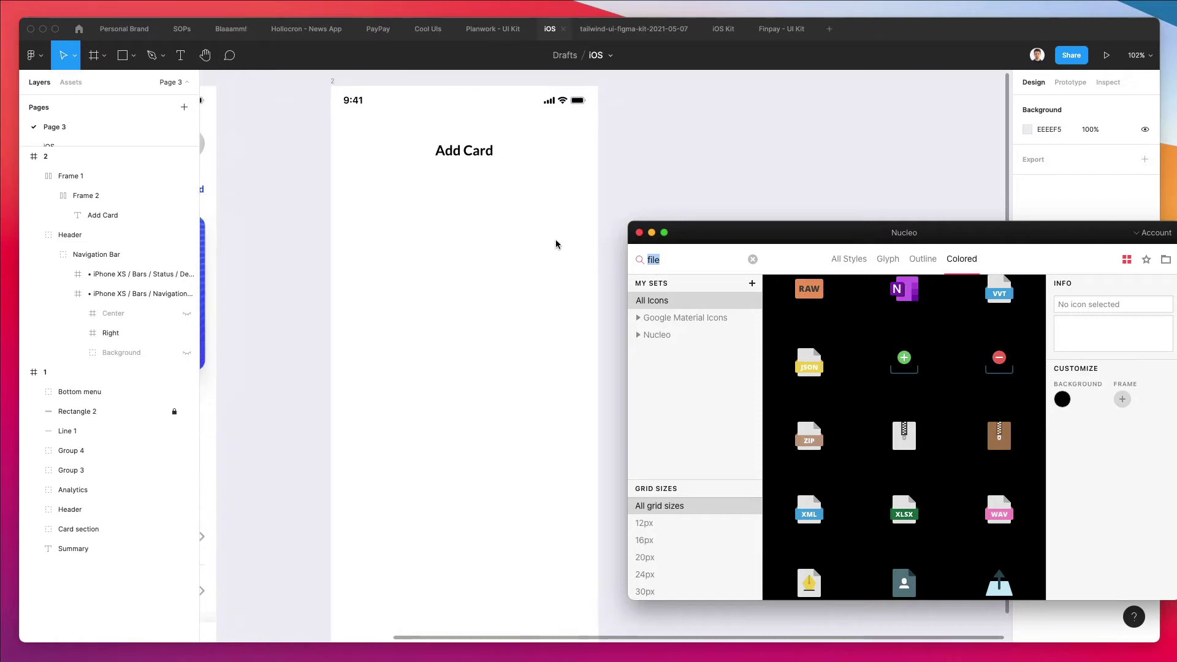
type("arrow")
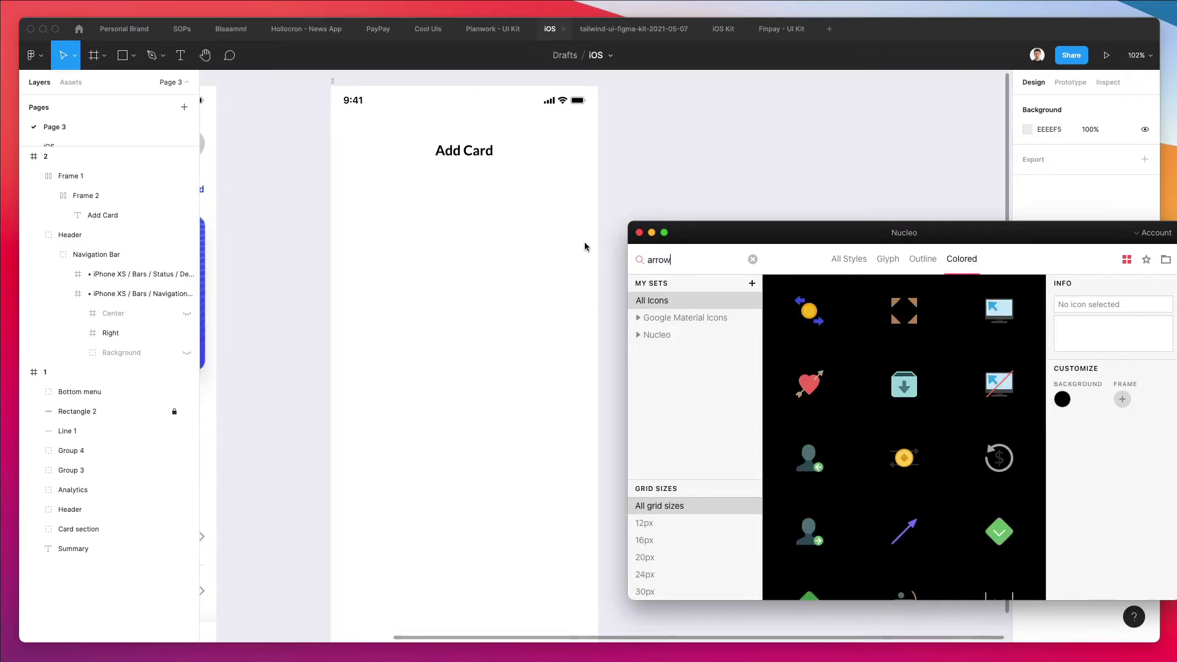
scroll(582, 245, "up", 6)
scroll(541, 357, "down", 6)
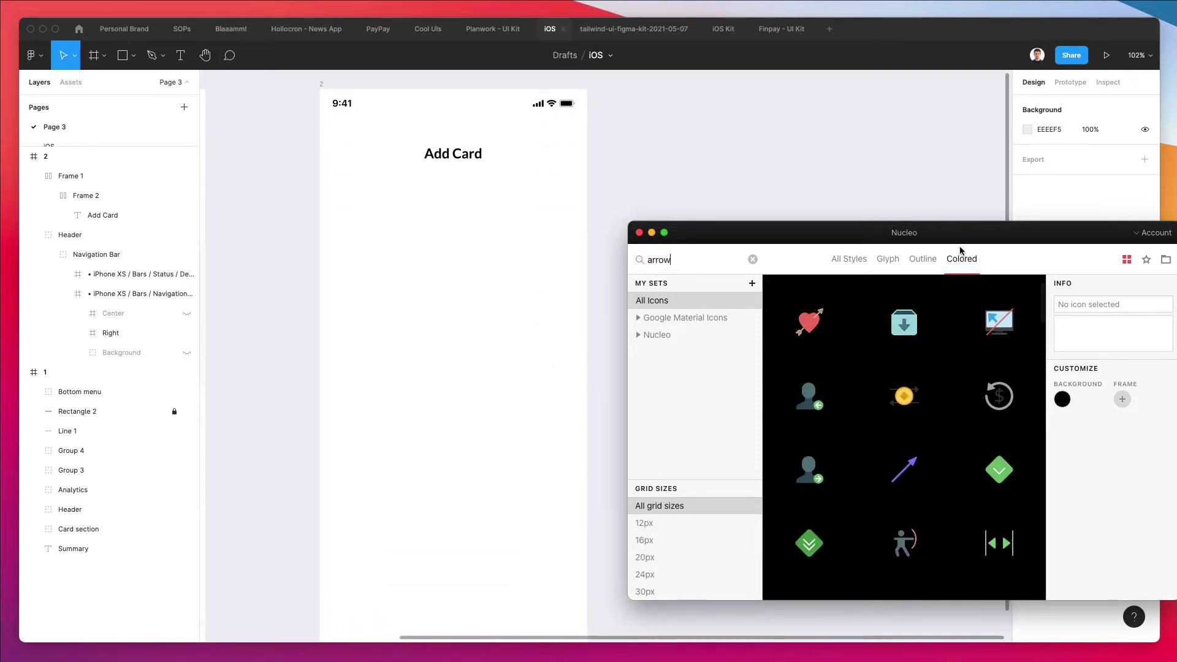
left_click(886, 259)
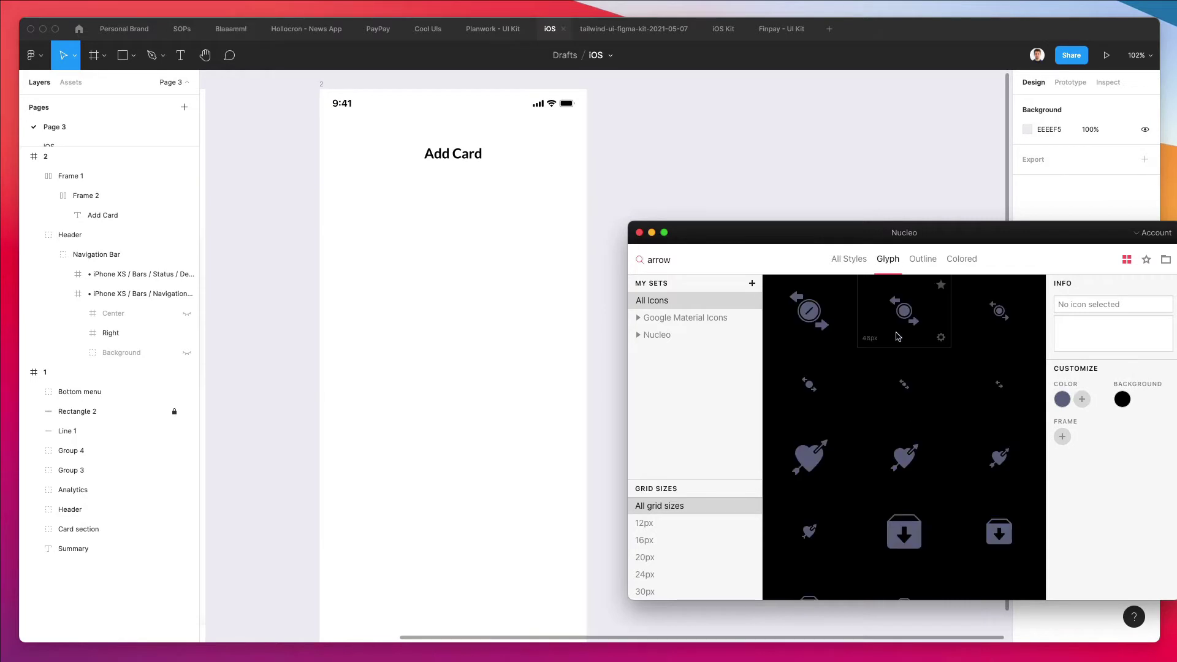
left_click(924, 259)
Enlarge the icon browser and drag the arrow-bottom-left icon into frame 2
scroll(952, 378, "down", 10)
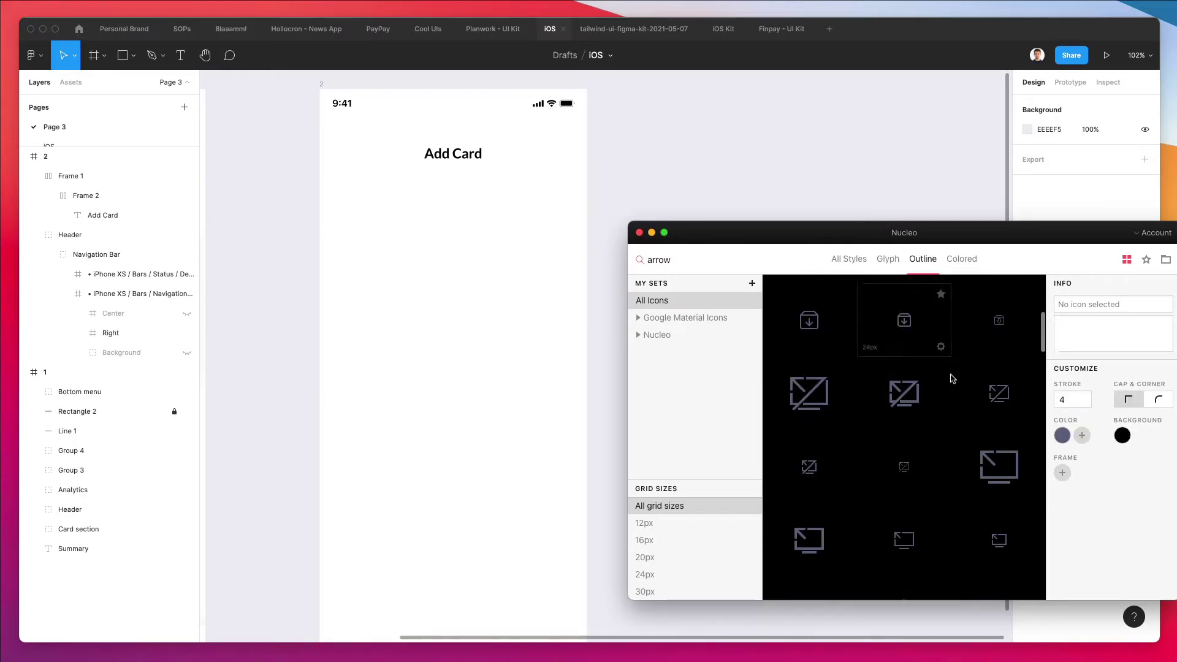
left_click_drag(623, 224, 269, 82)
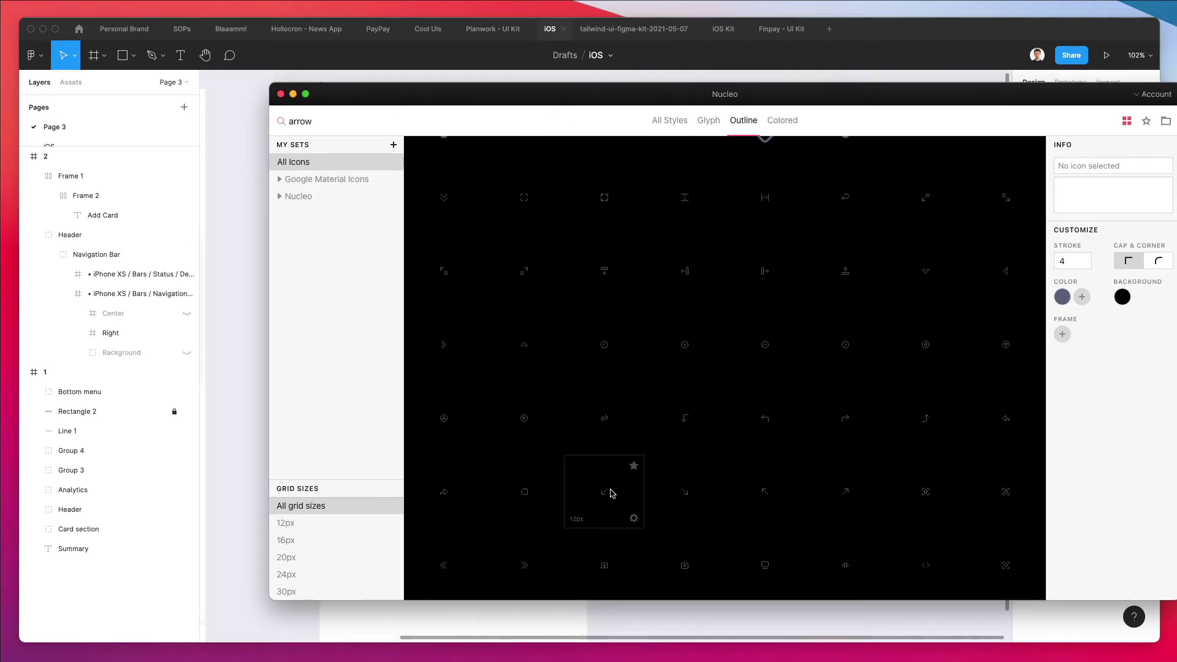
left_click_drag(610, 495, 502, 610)
Move the arrow icon up near the title and rotate it −45° to point left
scroll(524, 563, "down", 3)
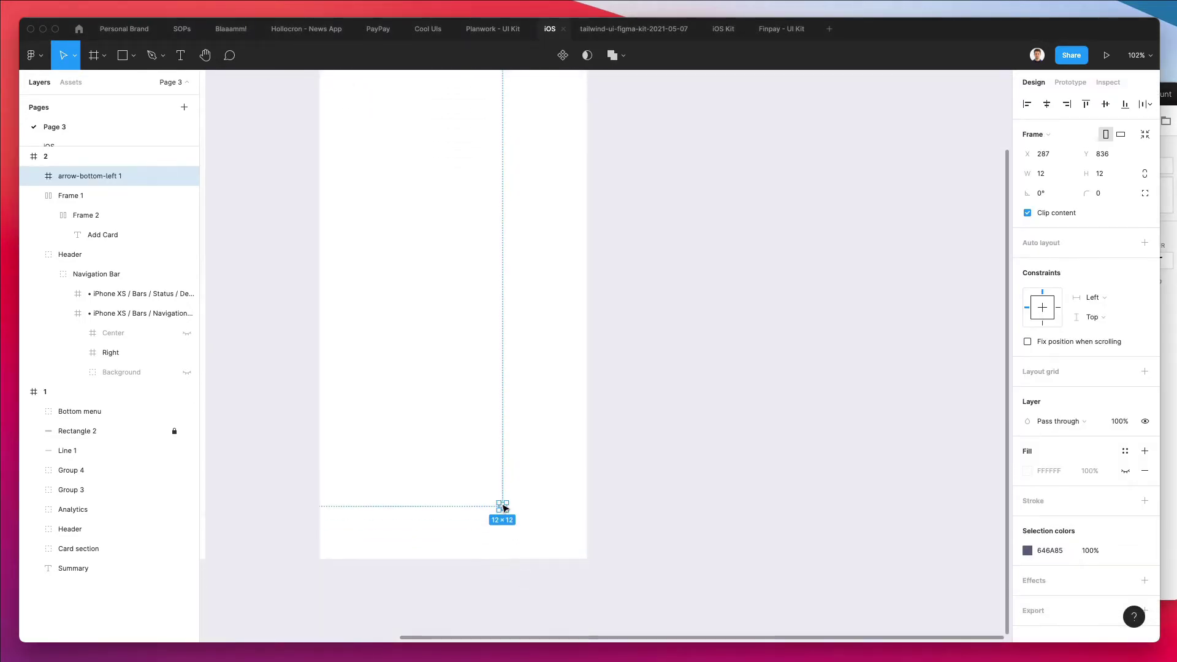
left_click_drag(499, 501, 381, 146)
scroll(380, 145, "up", 5)
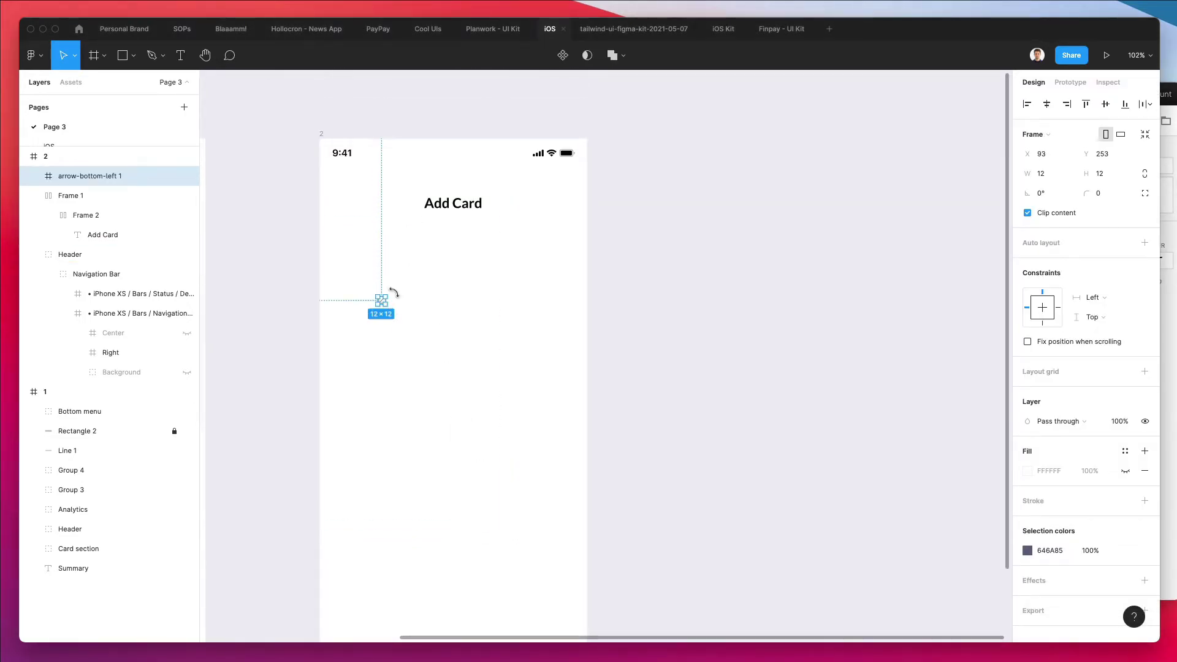
scroll(393, 293, "up", 10)
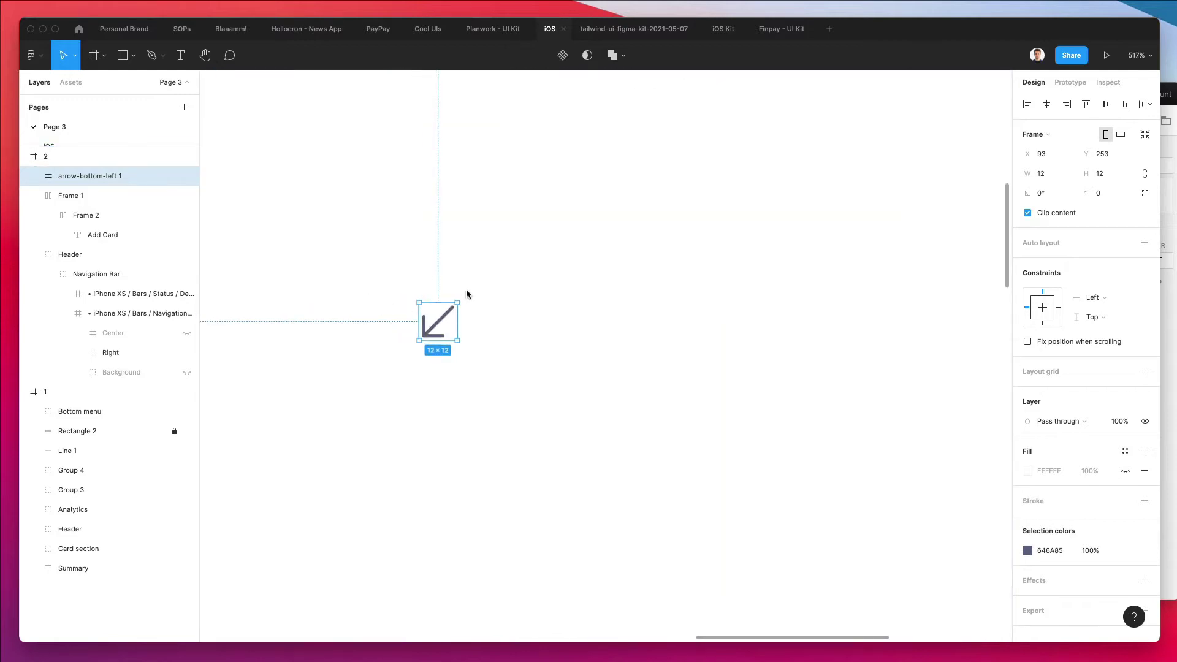
left_click_drag(463, 300, 499, 323)
scroll(500, 326, "down", 5)
Scale the arrow to about 15.6 px and place it left of the Add Card title
key("k")
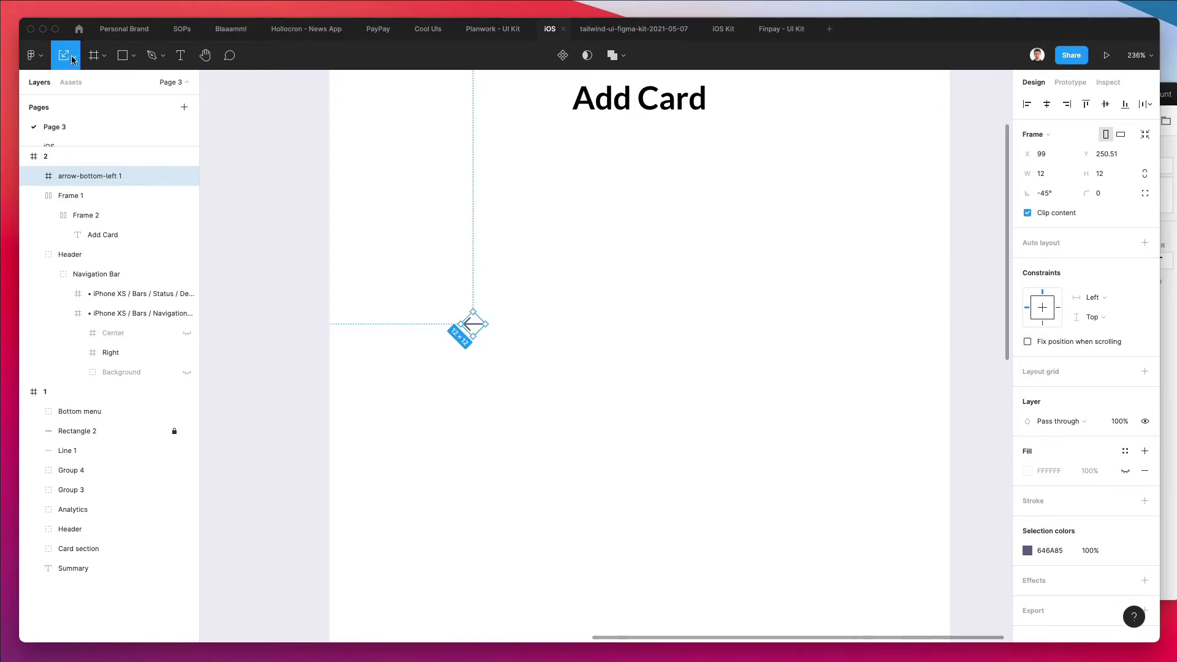
left_click(72, 58)
key("Escape")
left_click_drag(473, 312, 494, 93)
scroll(529, 239, "up", 5)
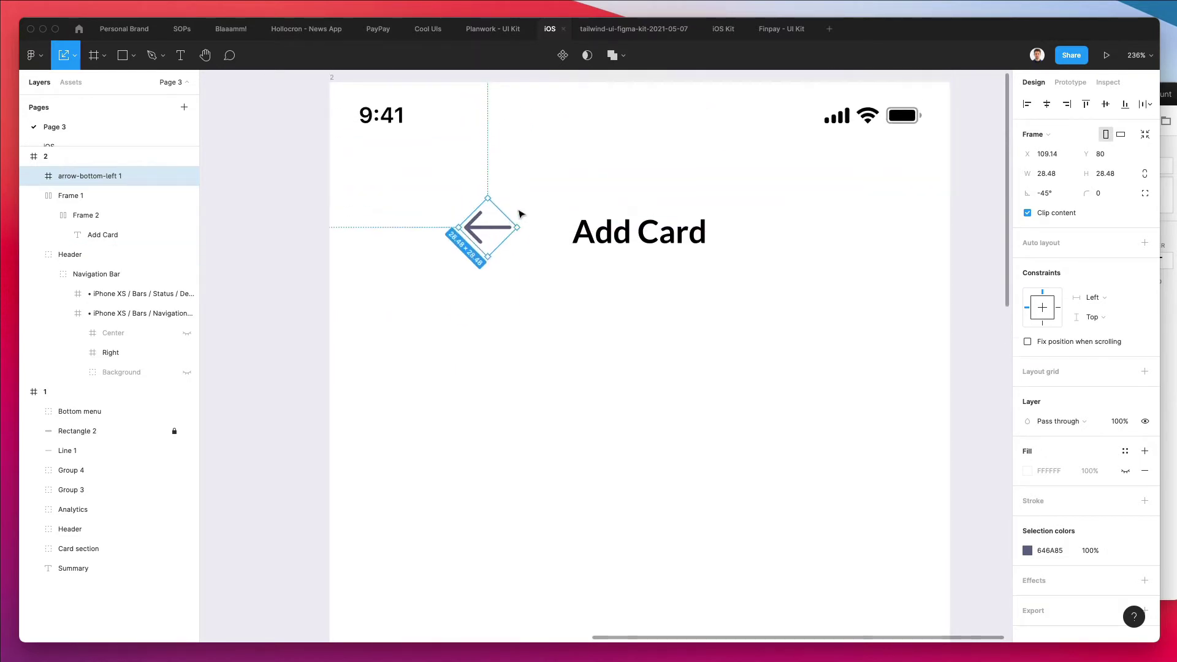
left_click_drag(479, 230, 414, 229)
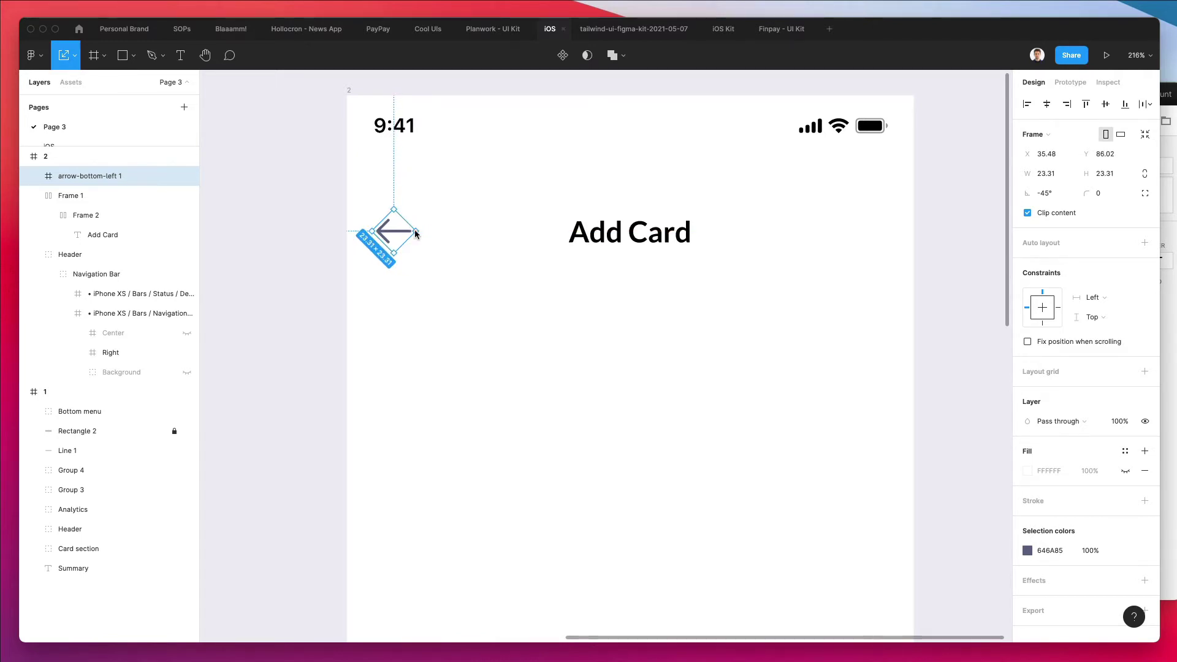
Remove the icon's wrapping frame while keeping its group
key("super+shift+g")
key("v")
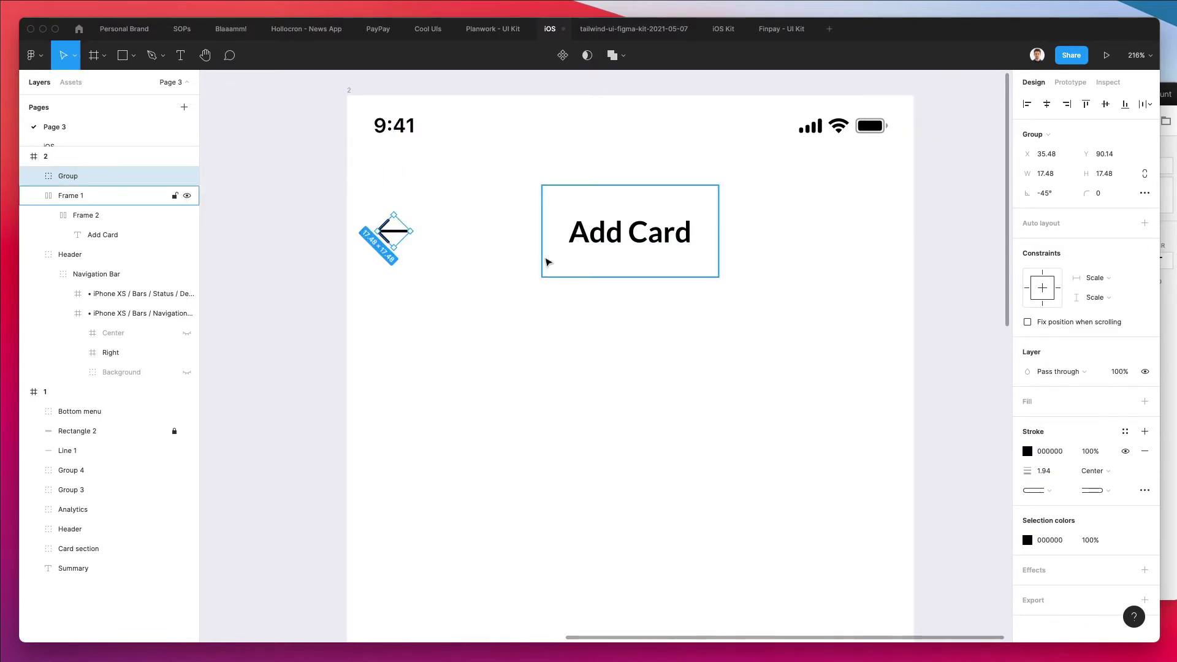
key("Escape")
scroll(518, 340, "down", 3)
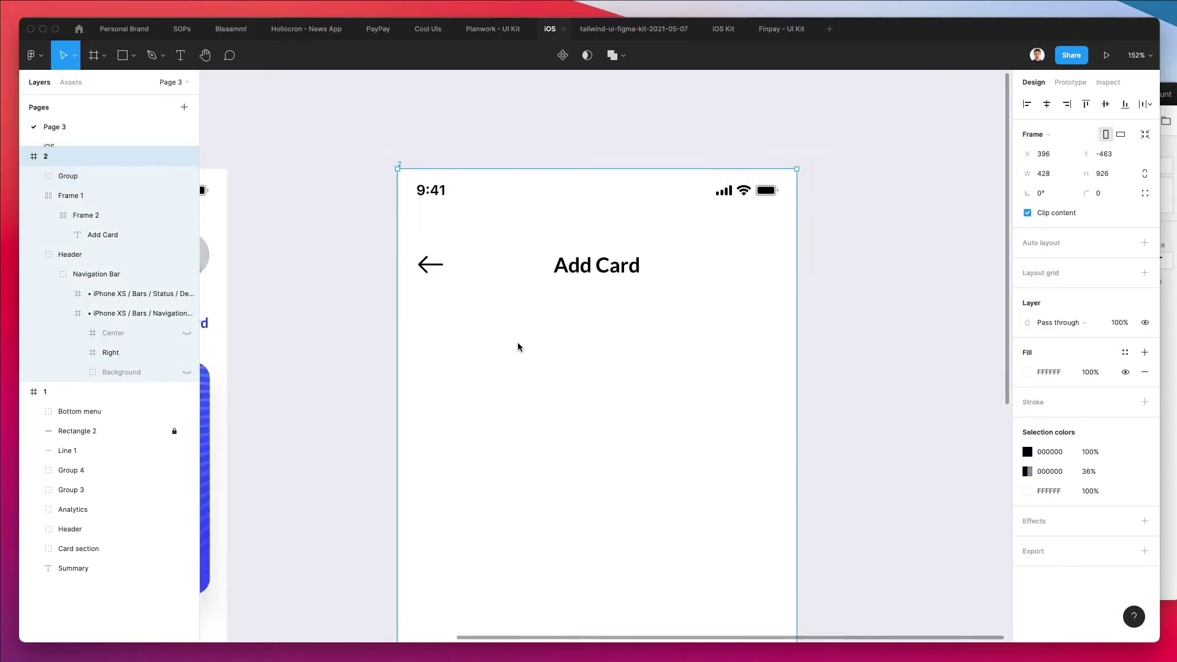
left_click(487, 310)
scroll(488, 310, "right", 1)
Shorten the arrow's horizontal line and check the finished back-arrow group
double_click(419, 265)
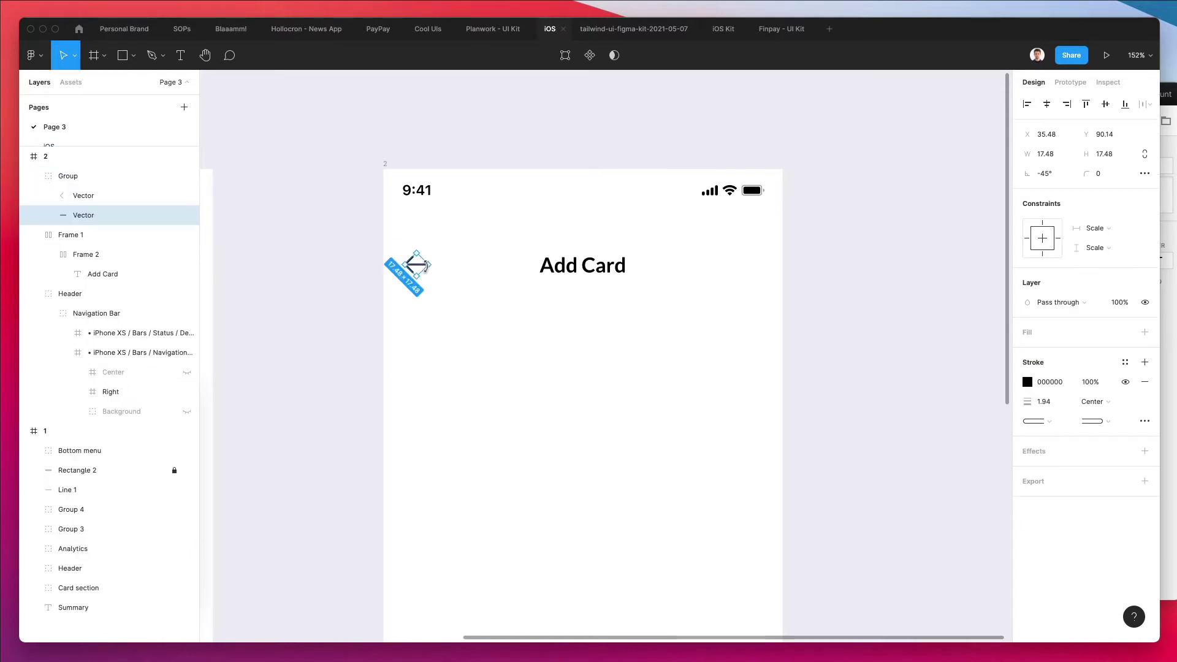
scroll(423, 265, "up", 2)
scroll(423, 265, "up", 5)
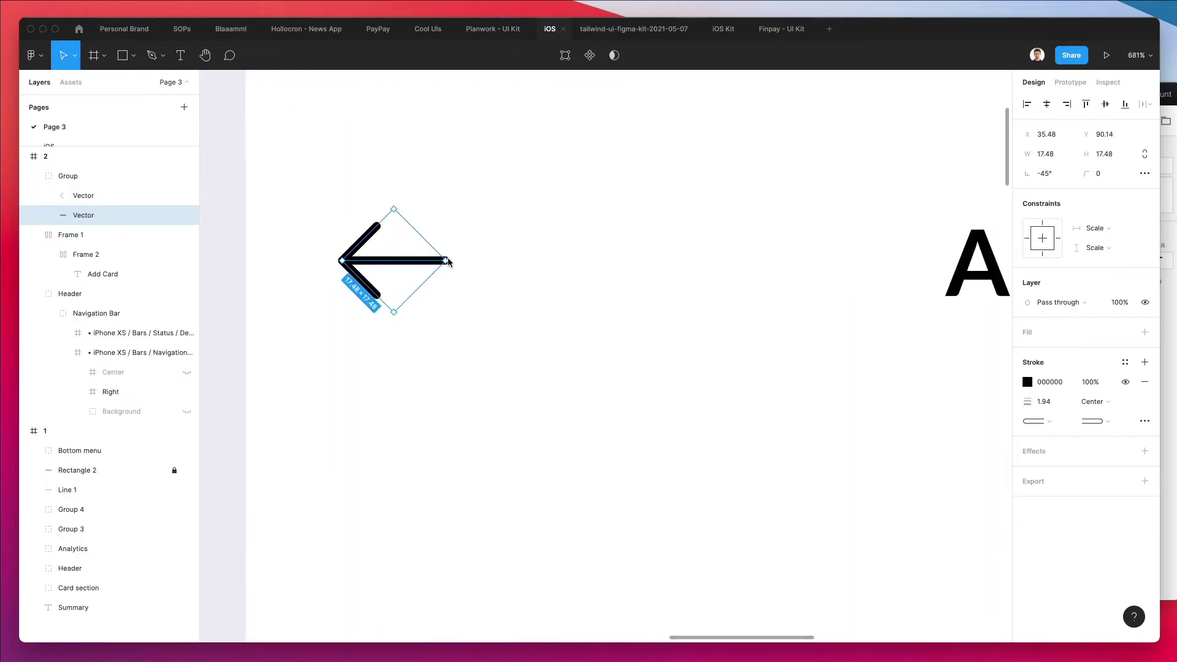
left_click_drag(447, 261, 431, 263)
left_click(498, 291)
scroll(498, 290, "down", 5)
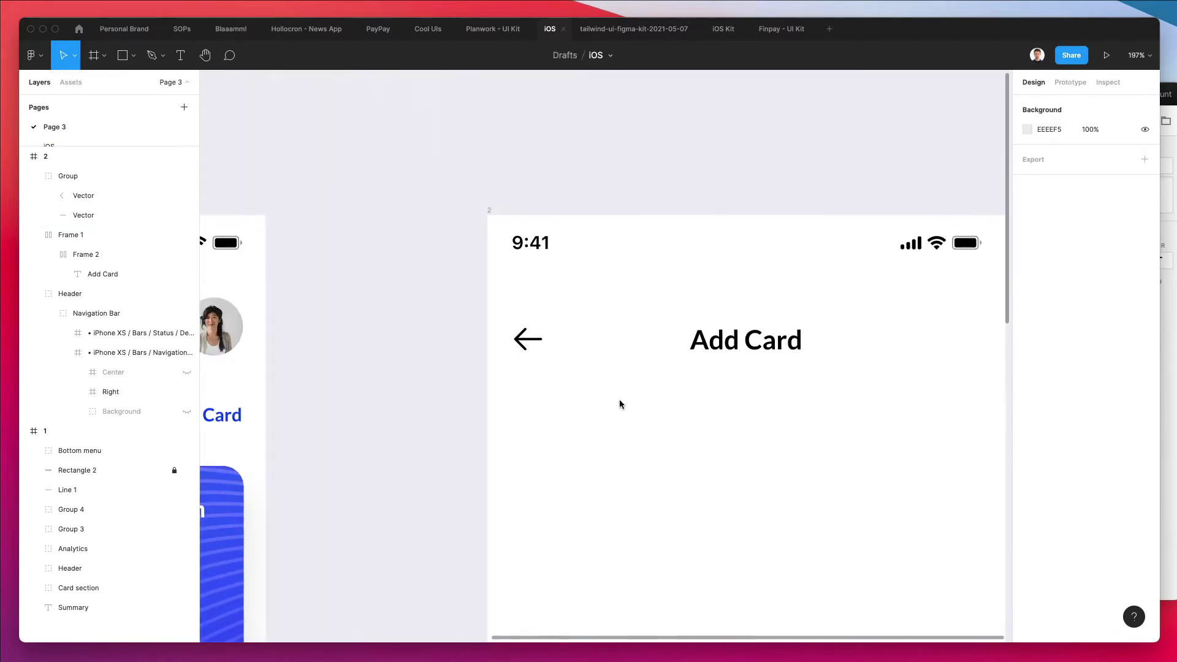
scroll(619, 403, "right", 5)
scroll(619, 404, "down", 3)
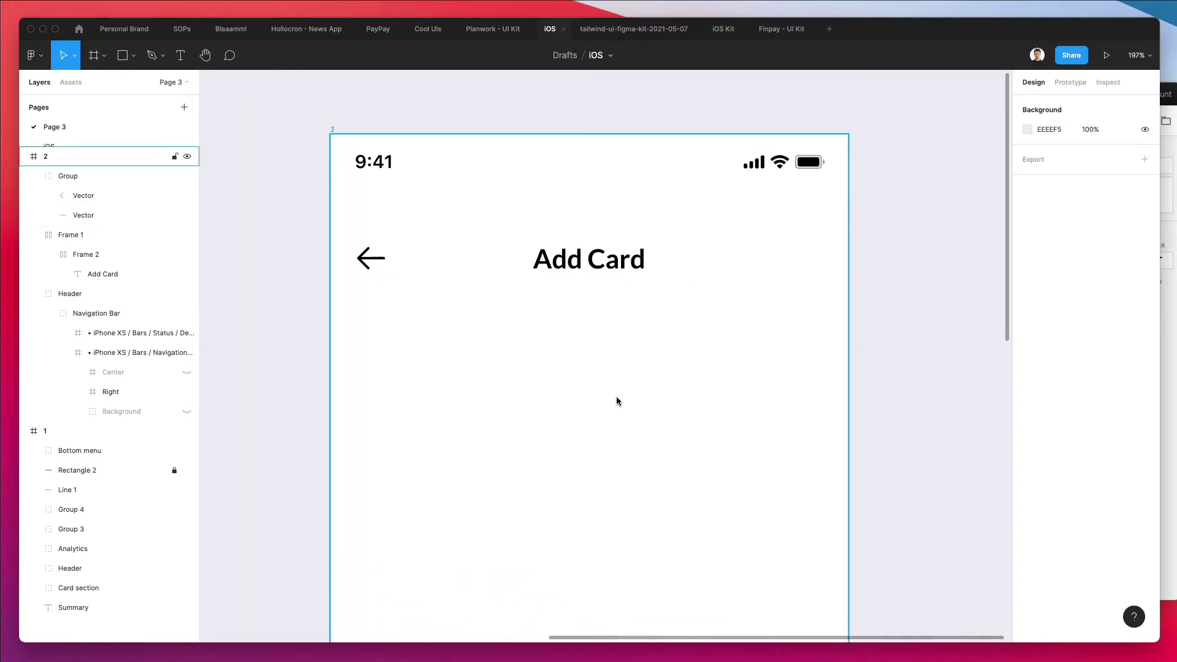
scroll(616, 399, "down", 1)
scroll(616, 399, "down", 1)
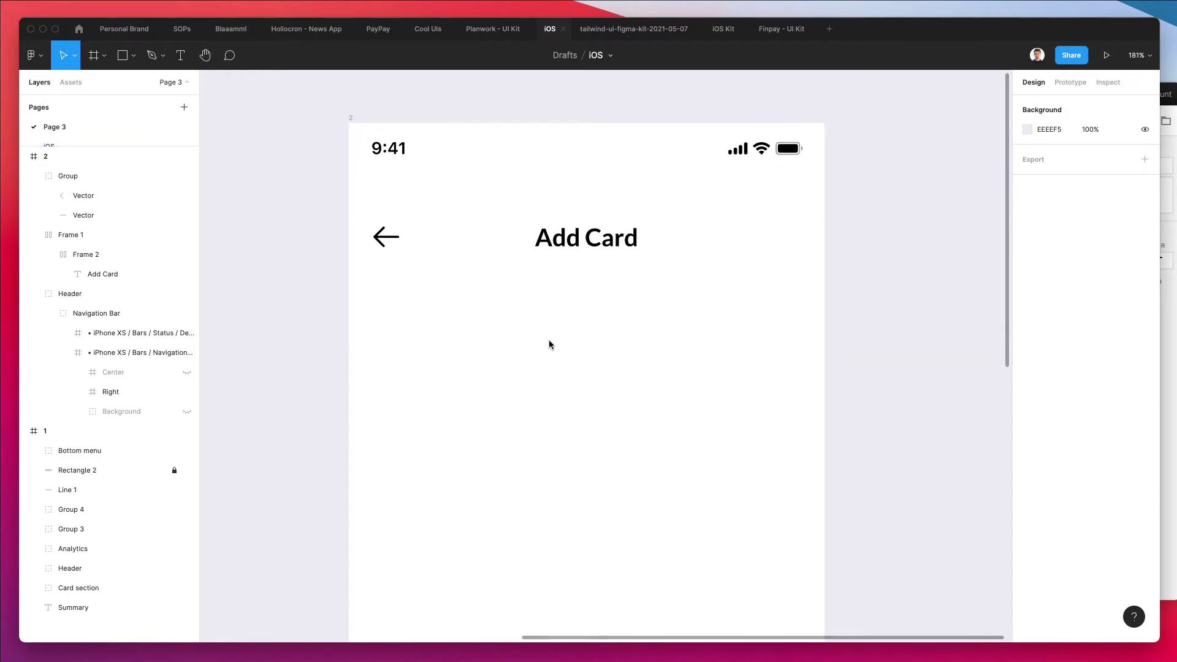
scroll(550, 345, "down", 2)
scroll(550, 346, "down", 2)
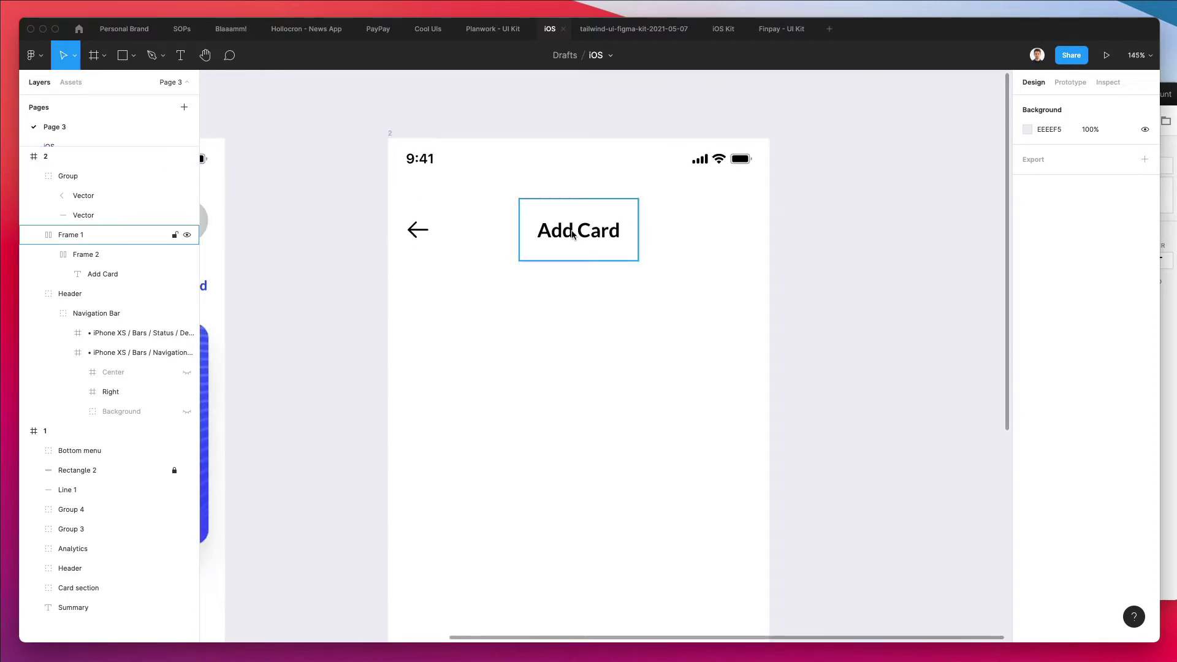
left_click(410, 231)
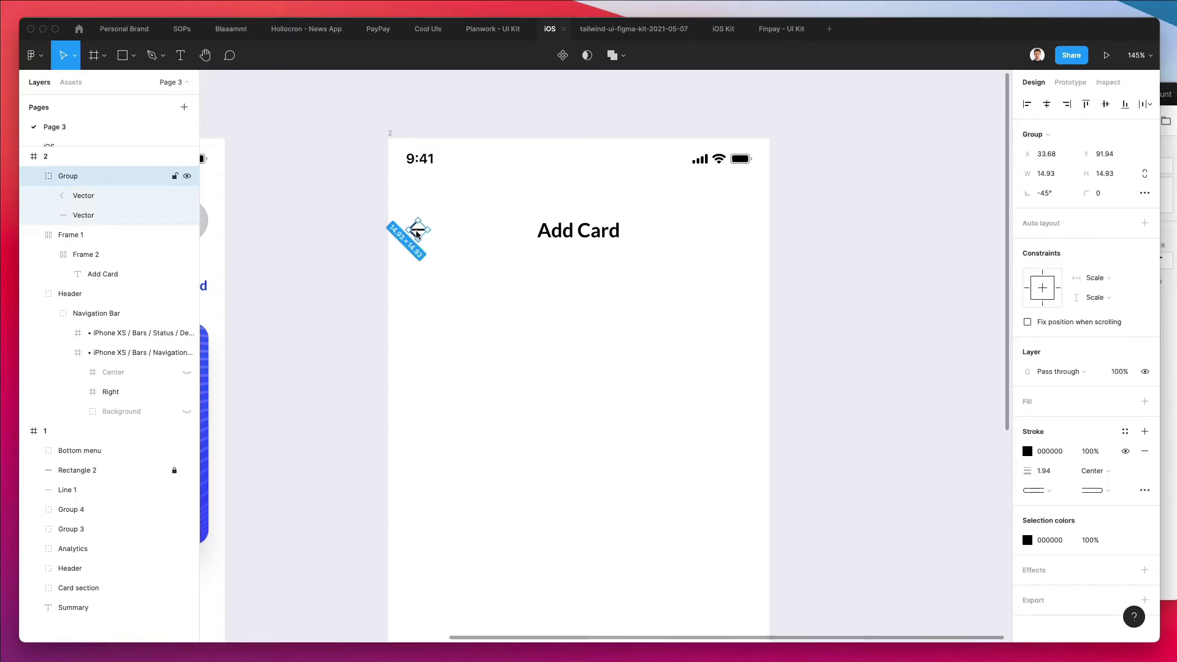
left_click(512, 278)
Paste a copy of frame 1 as a new frame 3
scroll(511, 277, "down", 3)
scroll(511, 279, "down", 4)
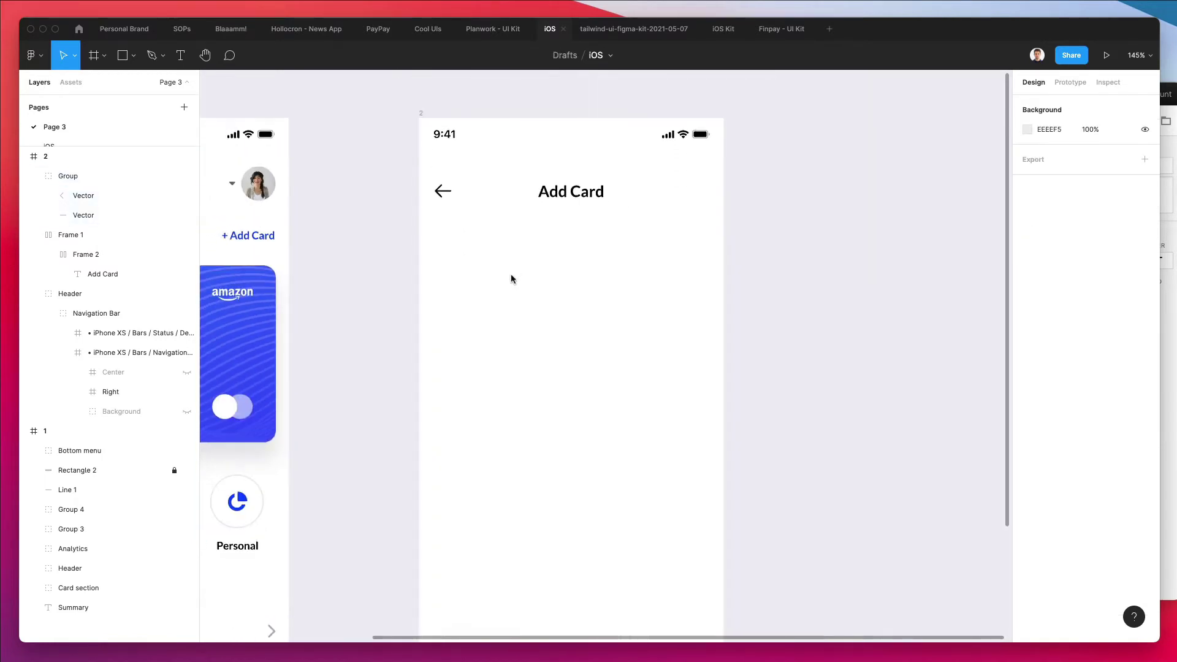
scroll(510, 274, "down", 3)
scroll(510, 274, "up", 3)
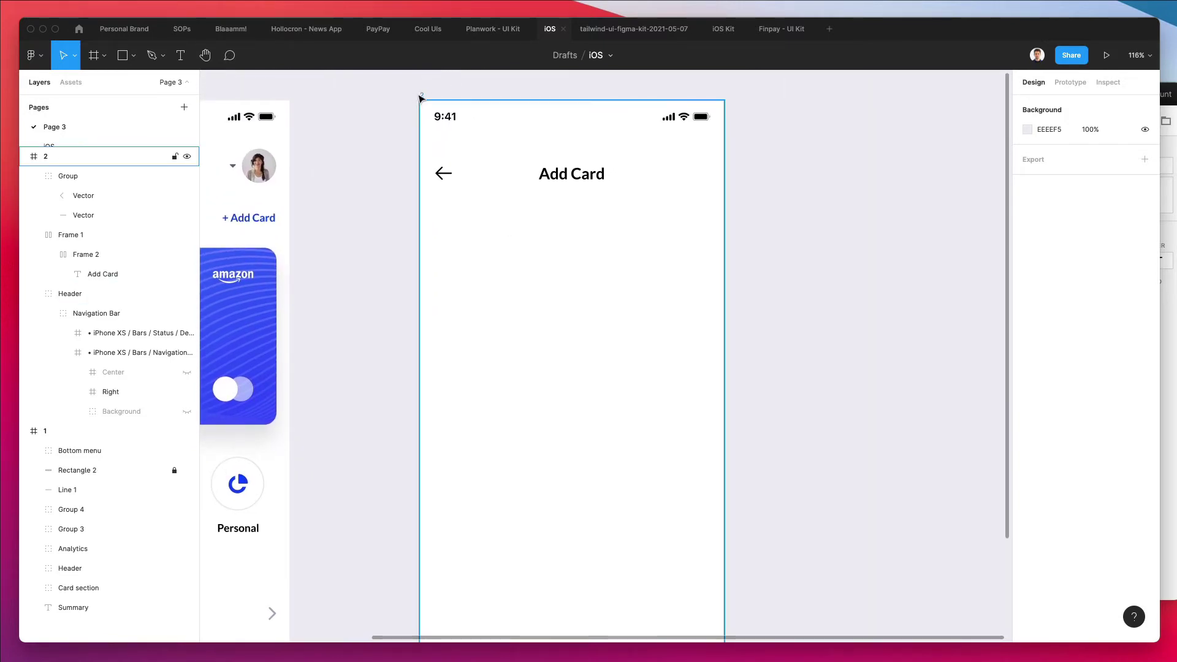
scroll(392, 100, "left", 2)
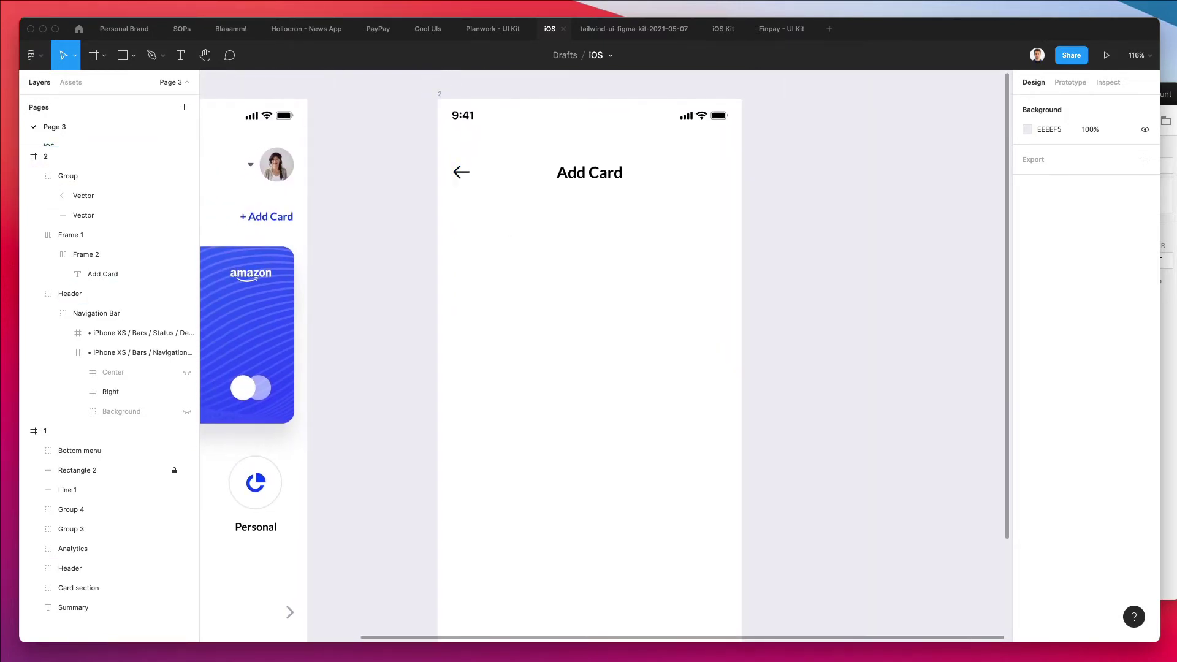
scroll(315, 252, "left", 8)
left_click(399, 175)
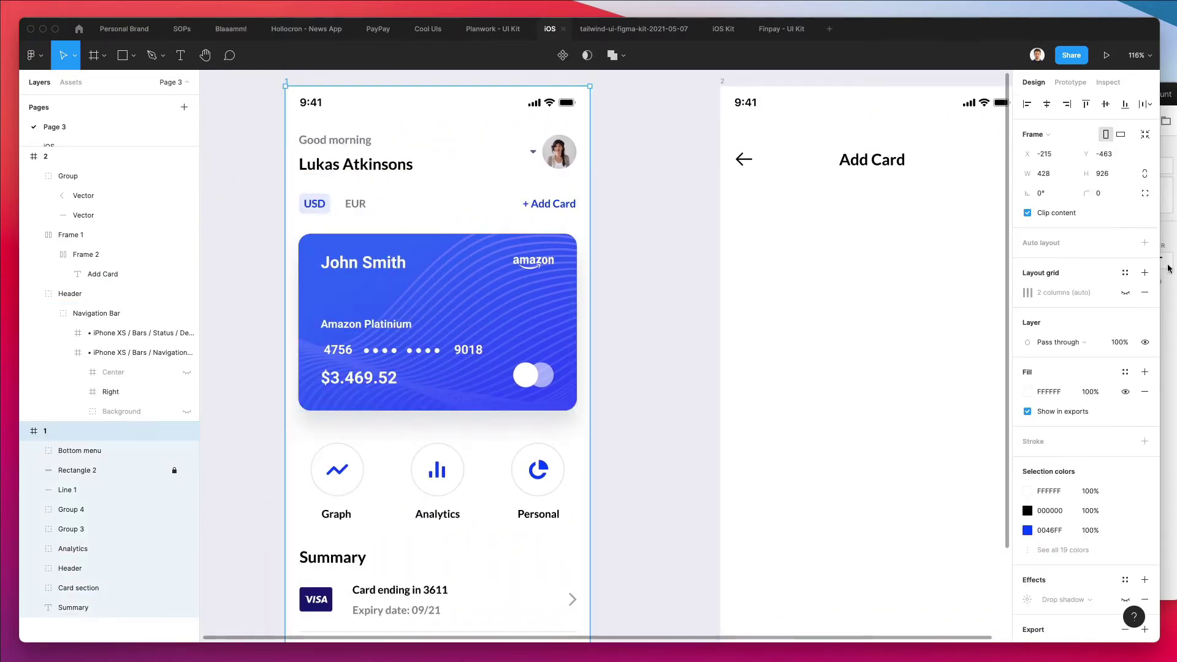
left_click(1125, 292)
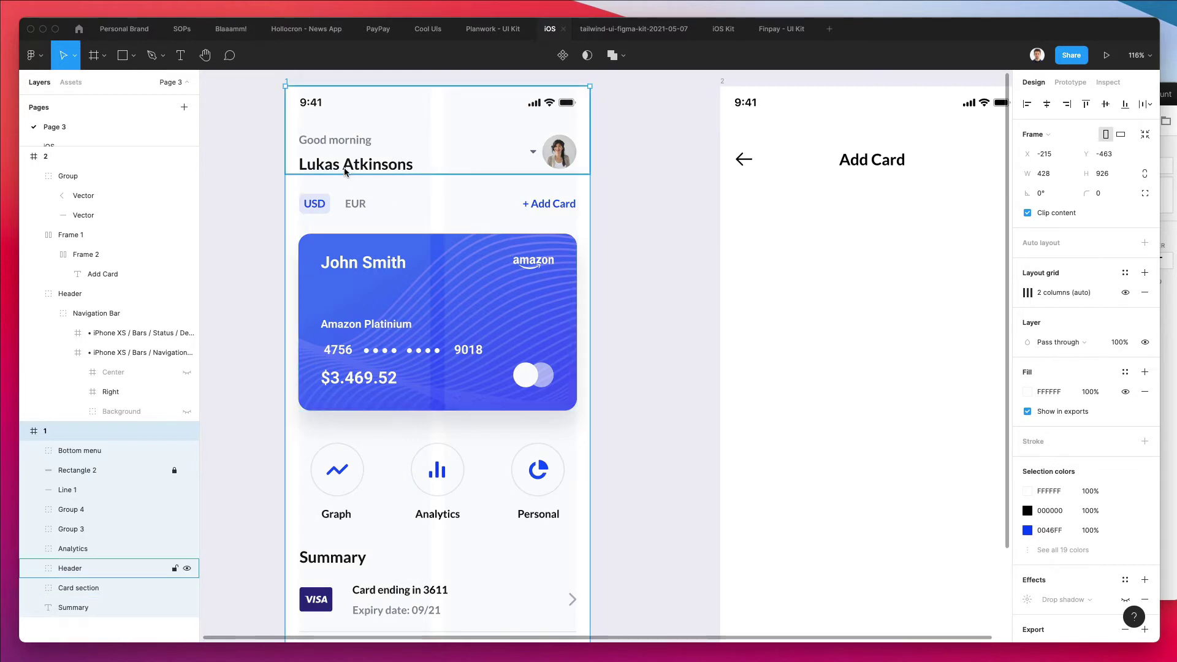
scroll(380, 168, "right", 3)
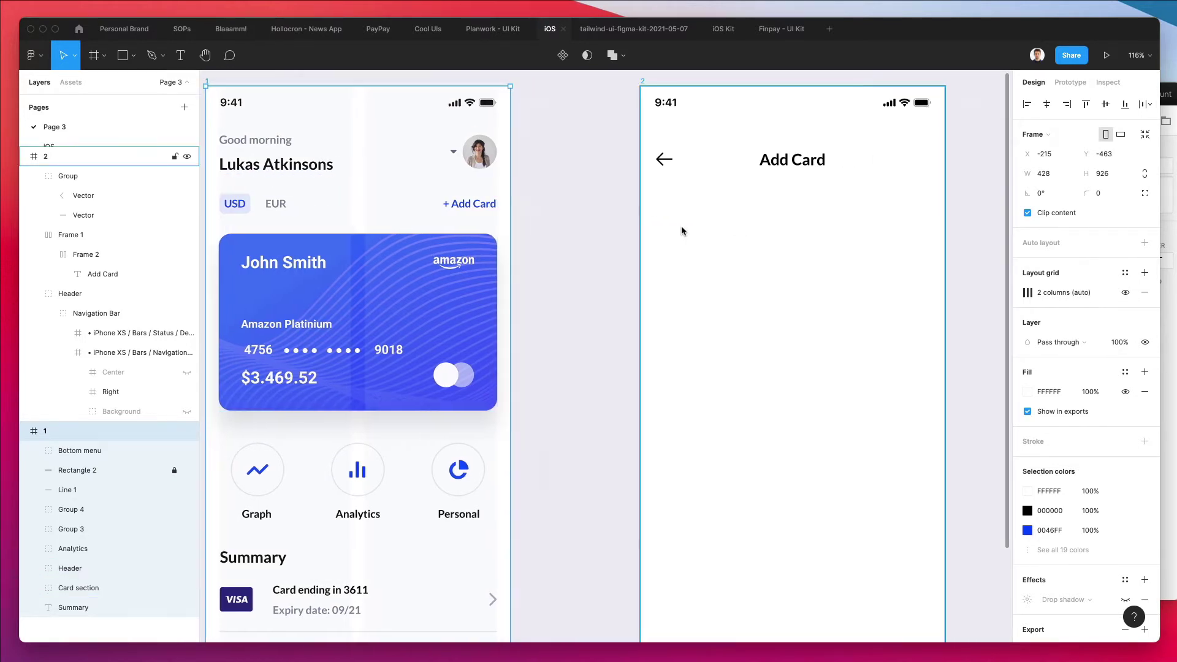
scroll(683, 231, "down", 3, "ctrl")
scroll(429, 208, "down", 3, "ctrl")
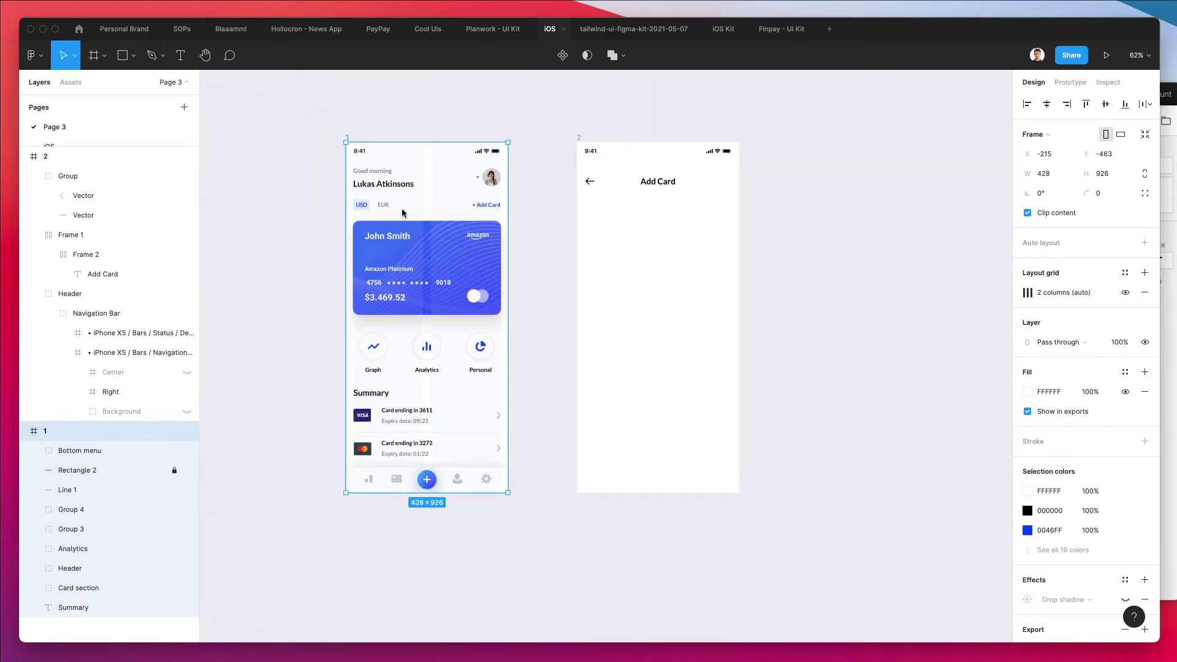
key("super+v")
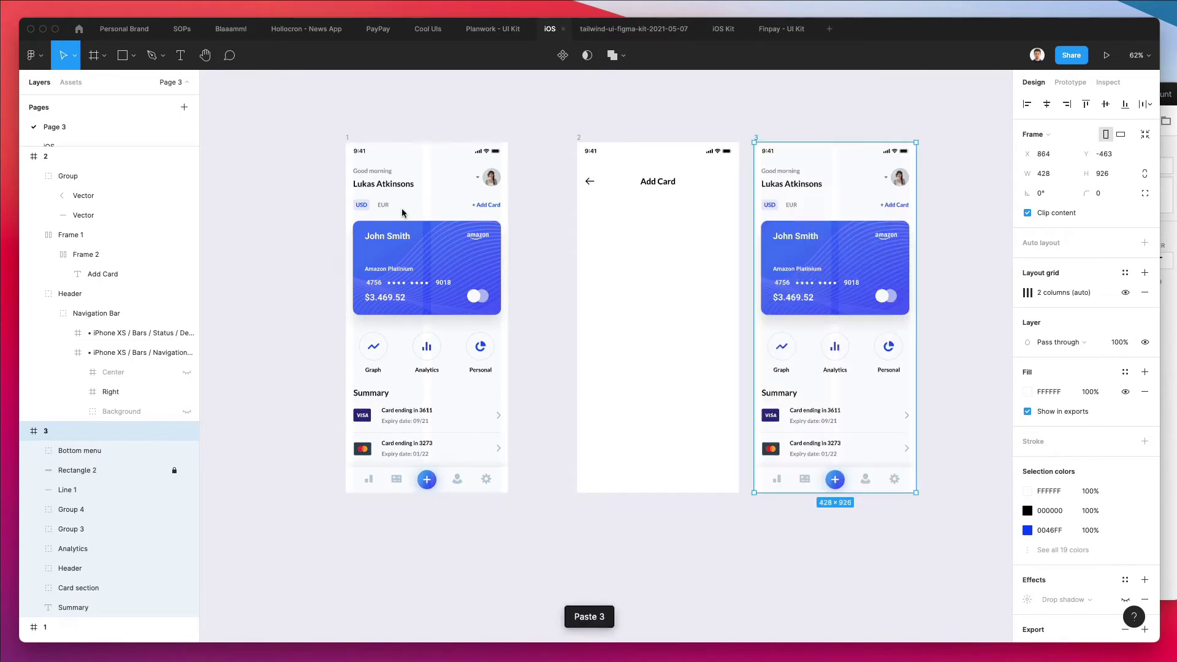
Delete all the contents of frame 3
scroll(763, 204, "right", 3)
left_click(858, 189)
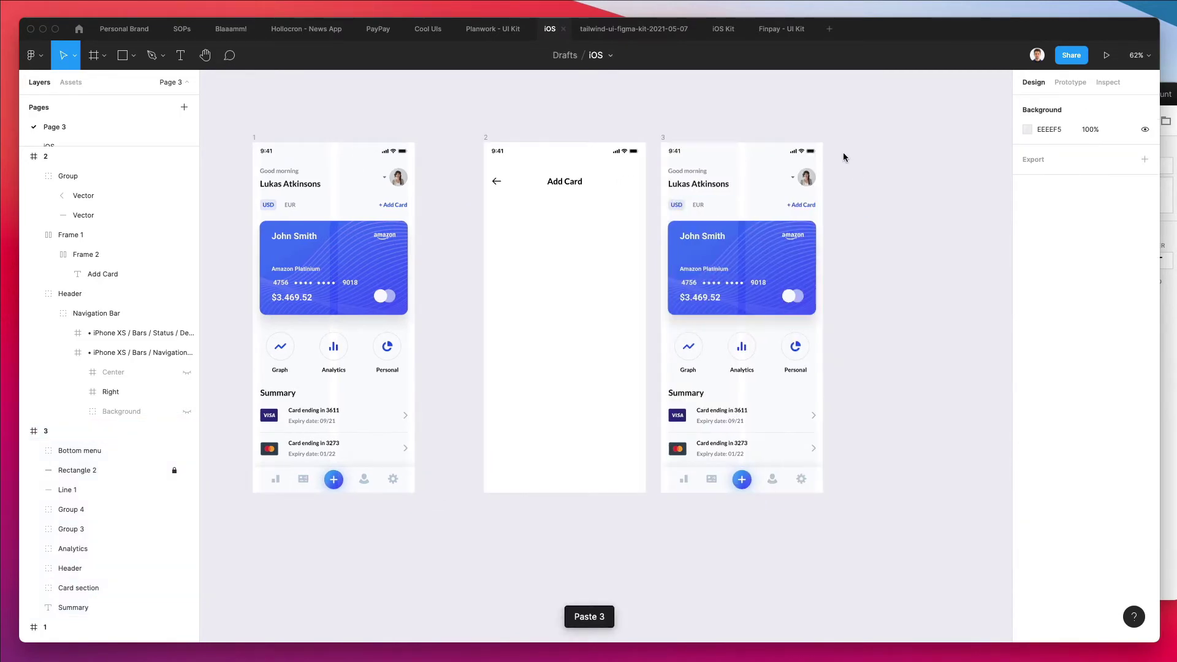
left_click_drag(844, 157, 662, 486)
key("Delete")
Move the Add Card header content from frame 2 into frame 3
left_click_drag(468, 147, 696, 233)
key("Delete")
left_click_drag(729, 186, 734, 186)
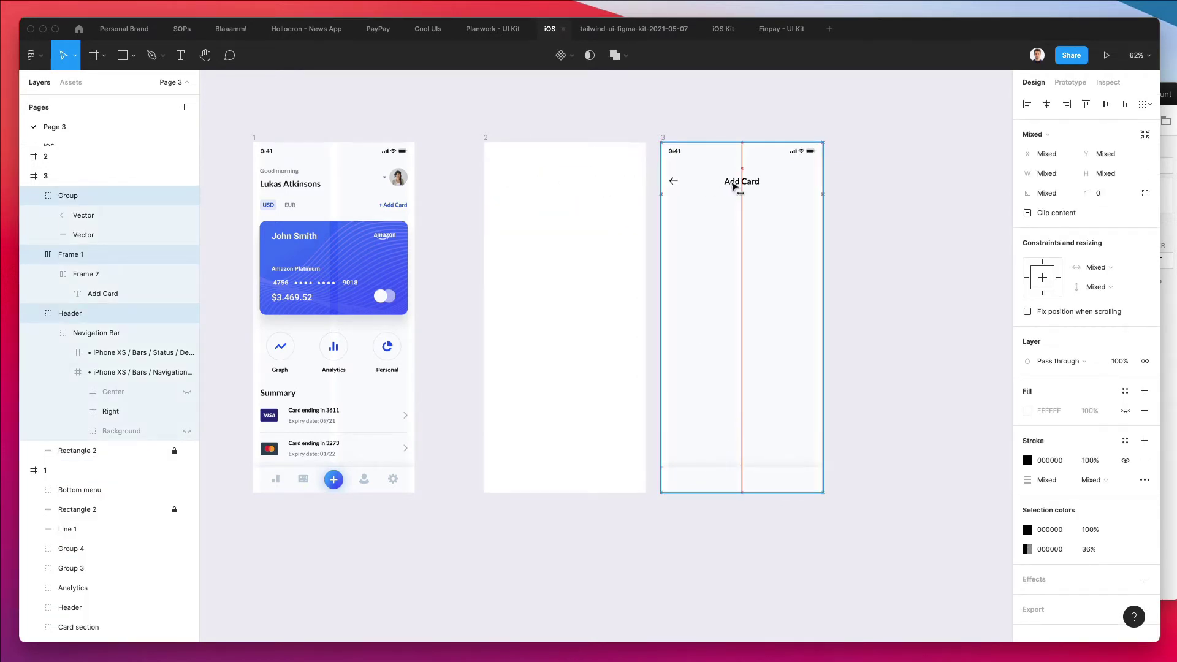
left_click(747, 241)
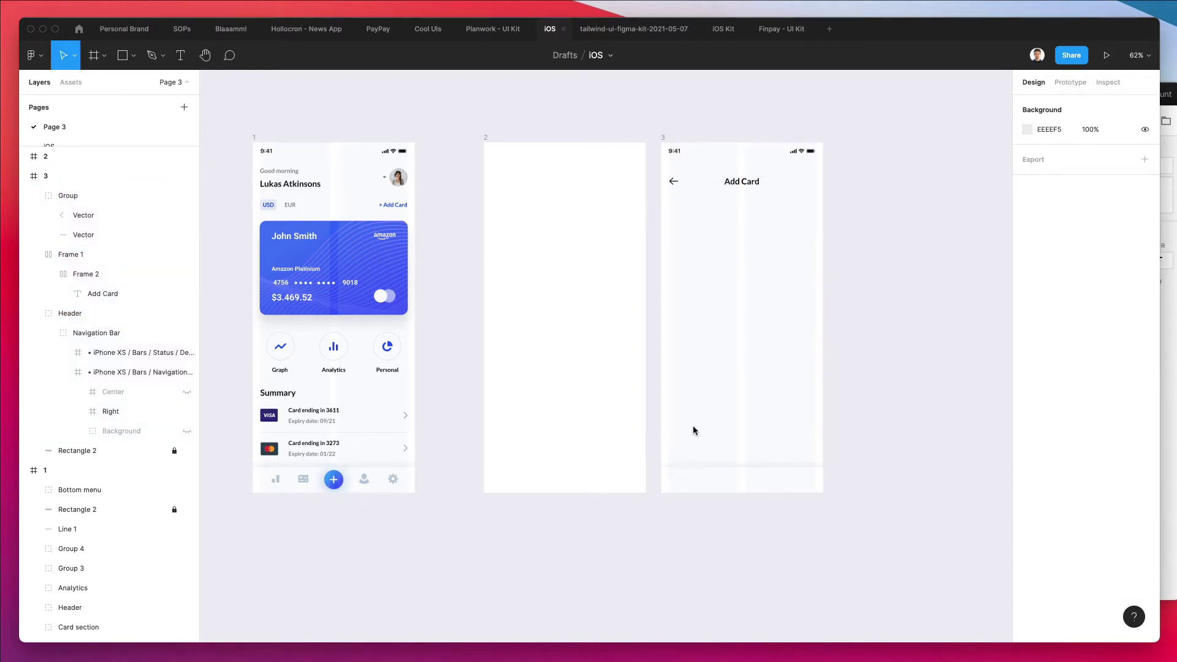
Delete the old frame 2, rename the Add Card frame to 2, and place it beside frame 1
left_click(489, 146)
key("Delete")
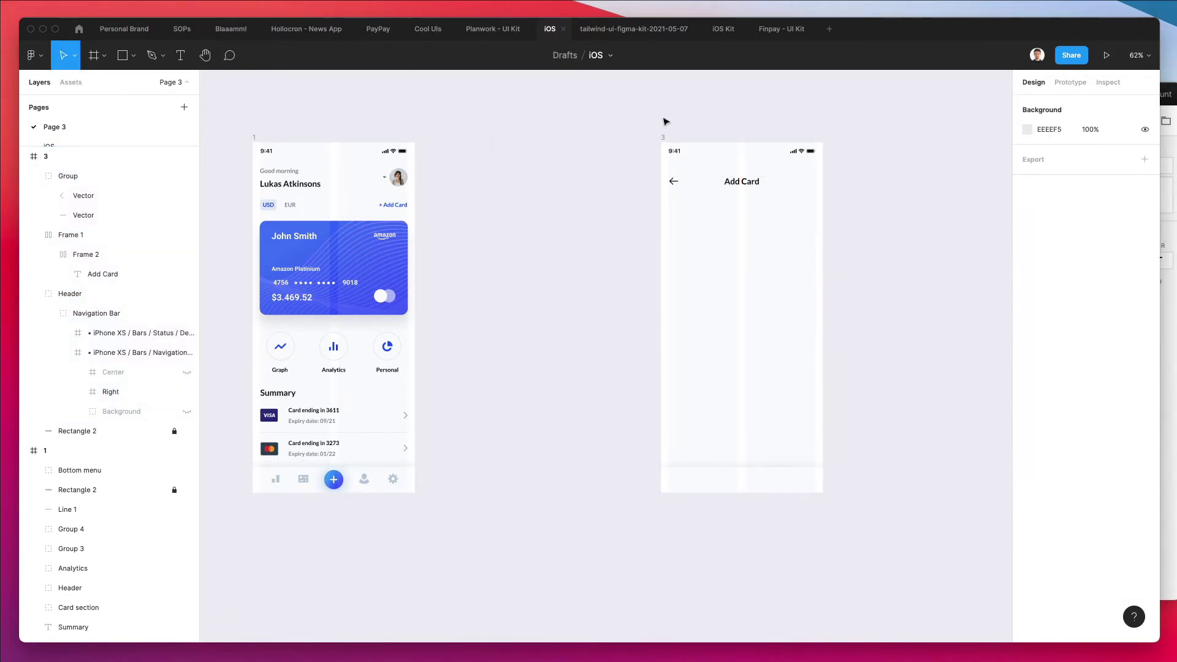
left_click(669, 139)
key("super+r")
type("2")
key("Return")
left_click_drag(746, 228, 579, 227)
left_click(262, 141)
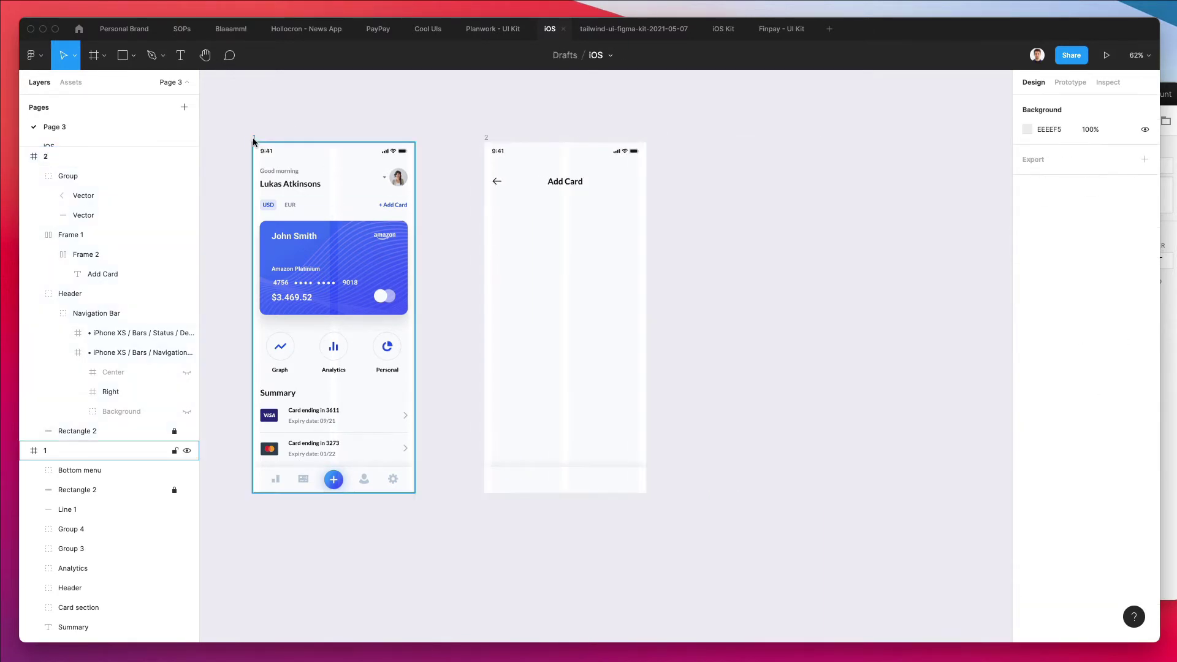
left_click(253, 139)
right_click(316, 170)
mouse_move(387, 233)
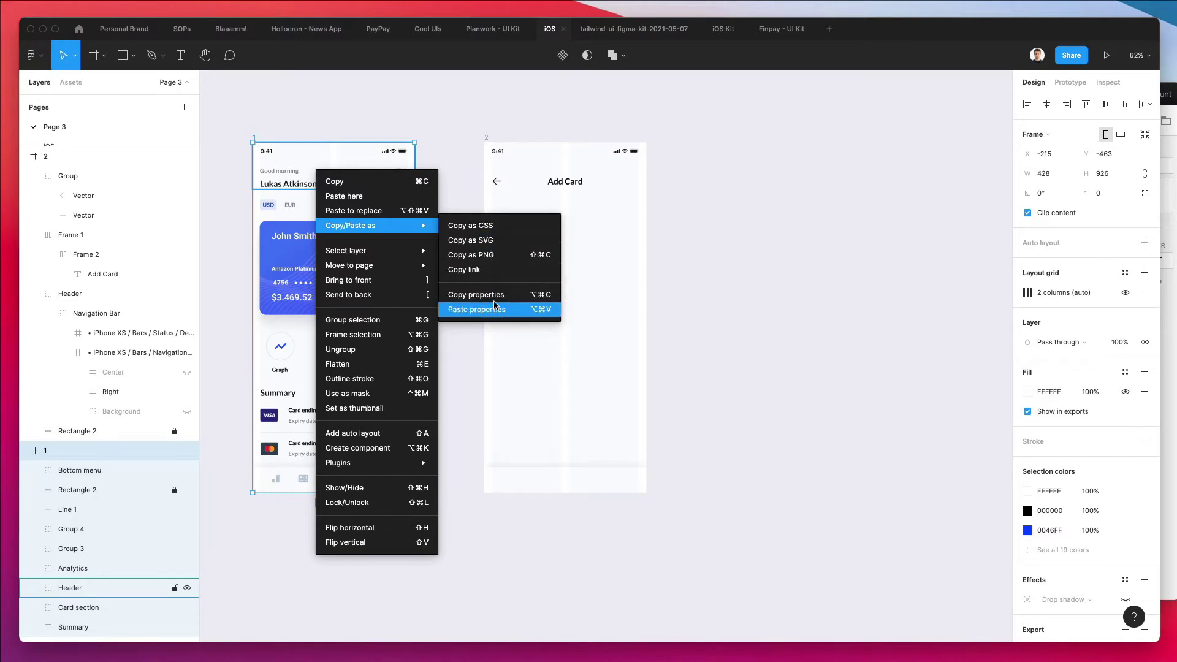
left_click(688, 234)
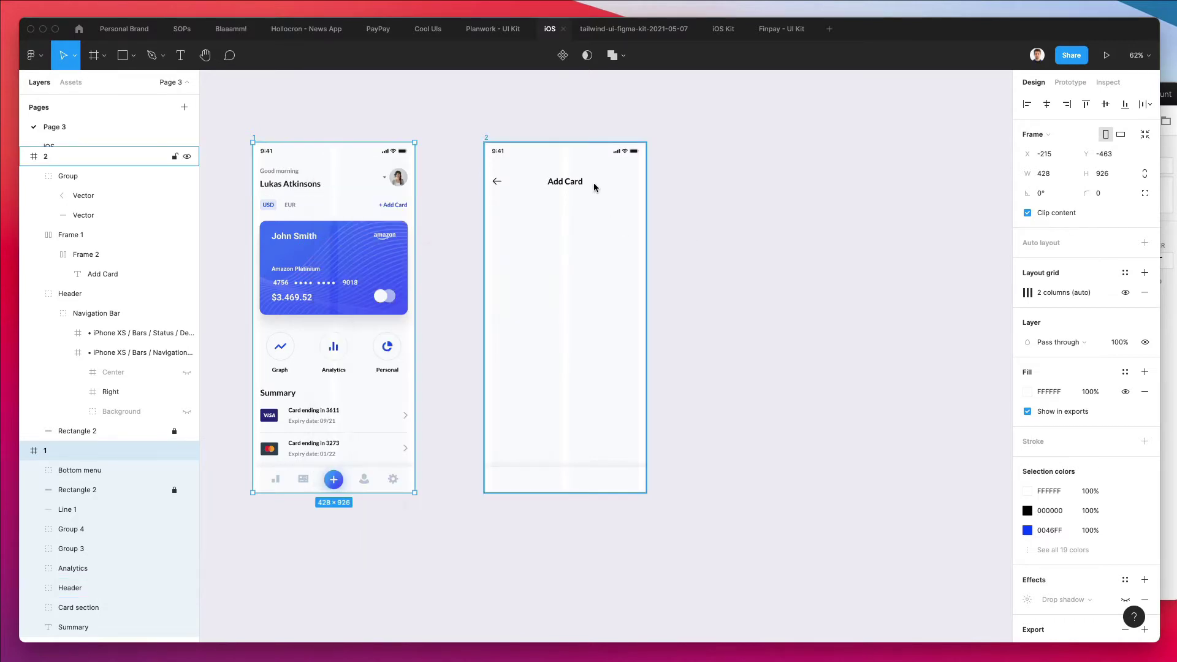
Draw a grey 390×68 rounded-corner field under the Add Card title, nudged slightly lower
scroll(590, 171, "up", 5)
key("Escape")
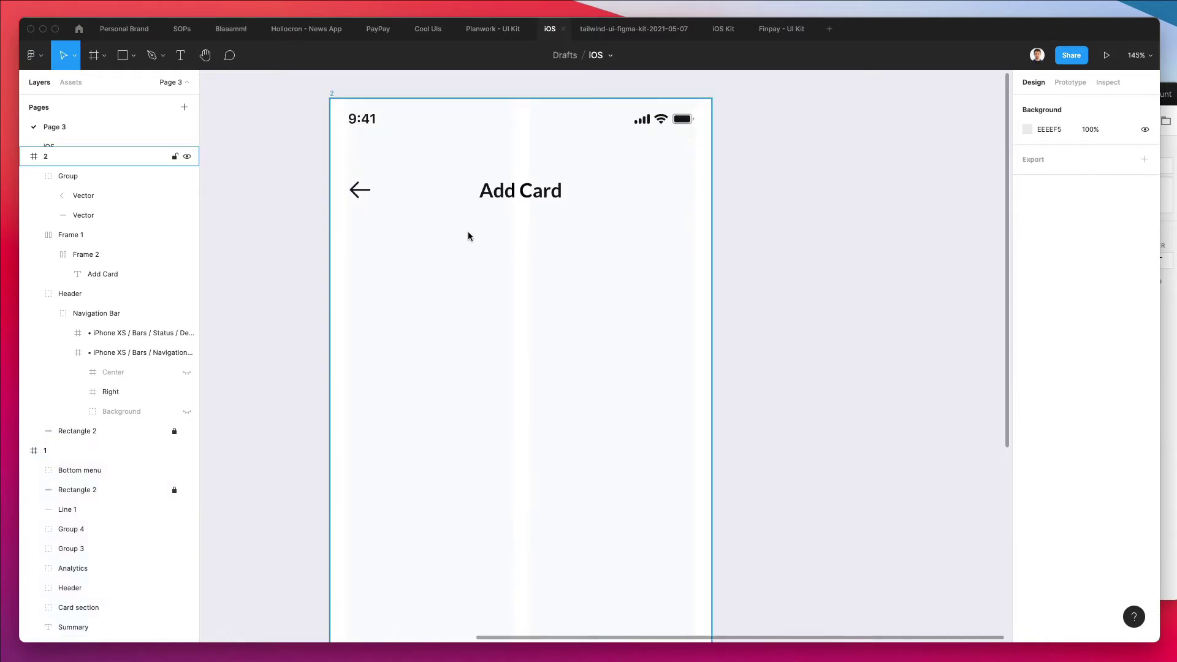
key("r")
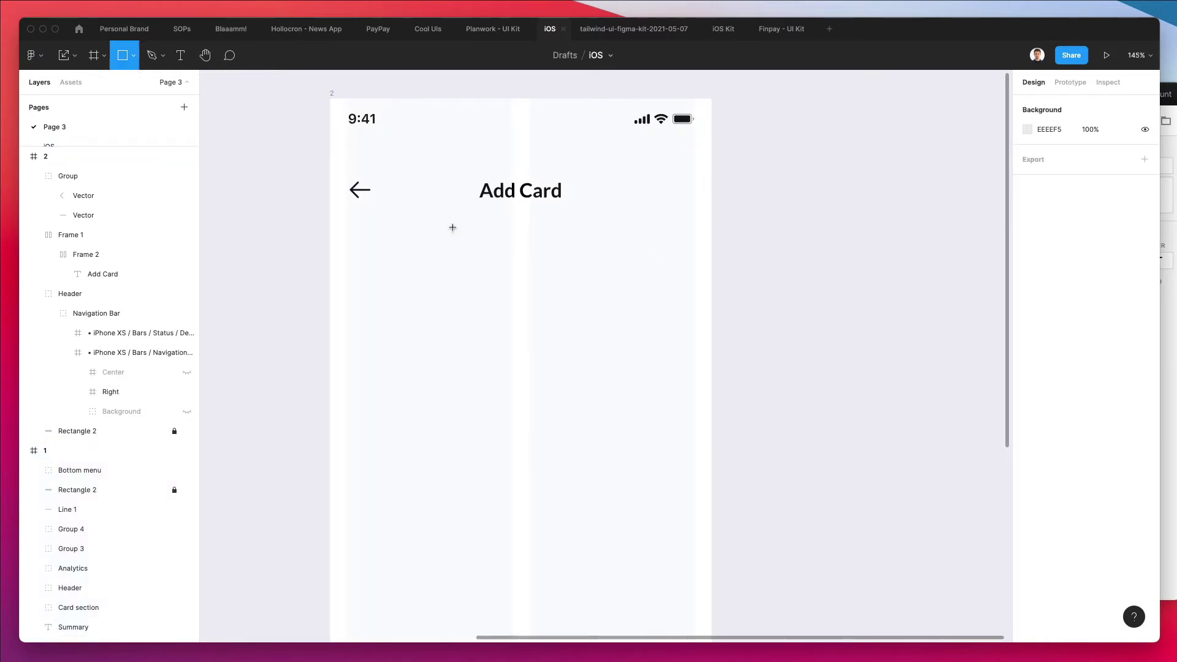
left_click_drag(348, 234, 694, 292)
scroll(590, 293, "down", 2)
scroll(590, 293, "down", 2)
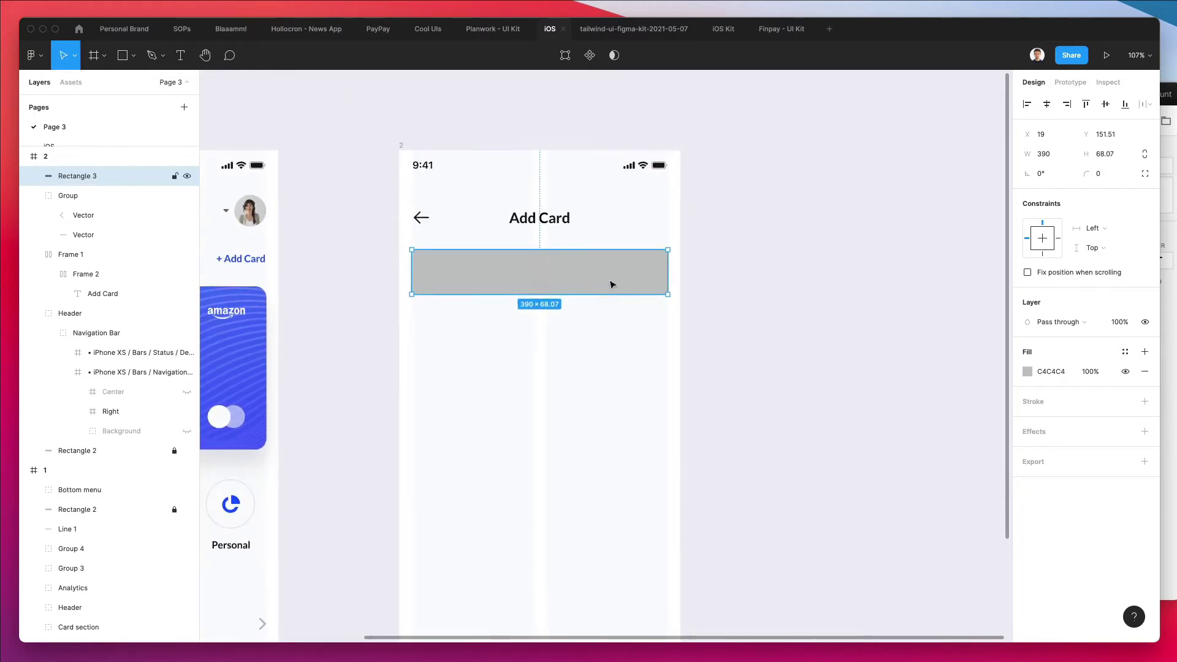
left_click_drag(1085, 174, 115, 165)
left_click_drag(508, 285, 506, 287)
left_click(717, 331)
scroll(717, 331, "left", 5)
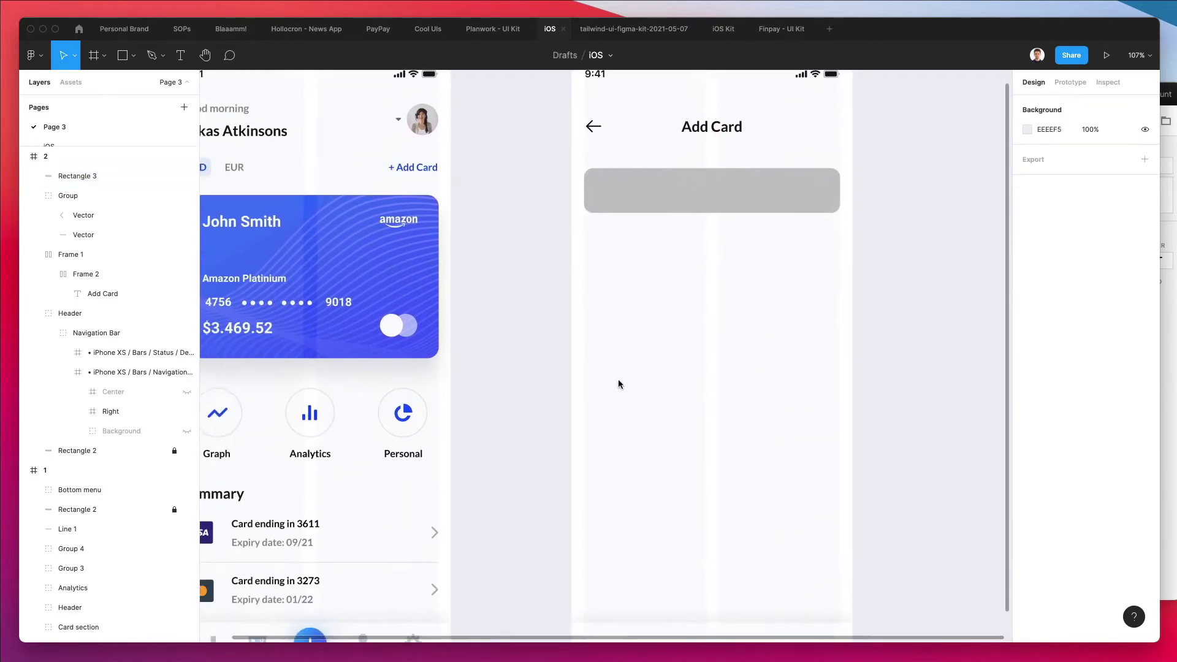
double_click(273, 517)
scroll(675, 282, "up", 5)
scroll(674, 282, "right", 5)
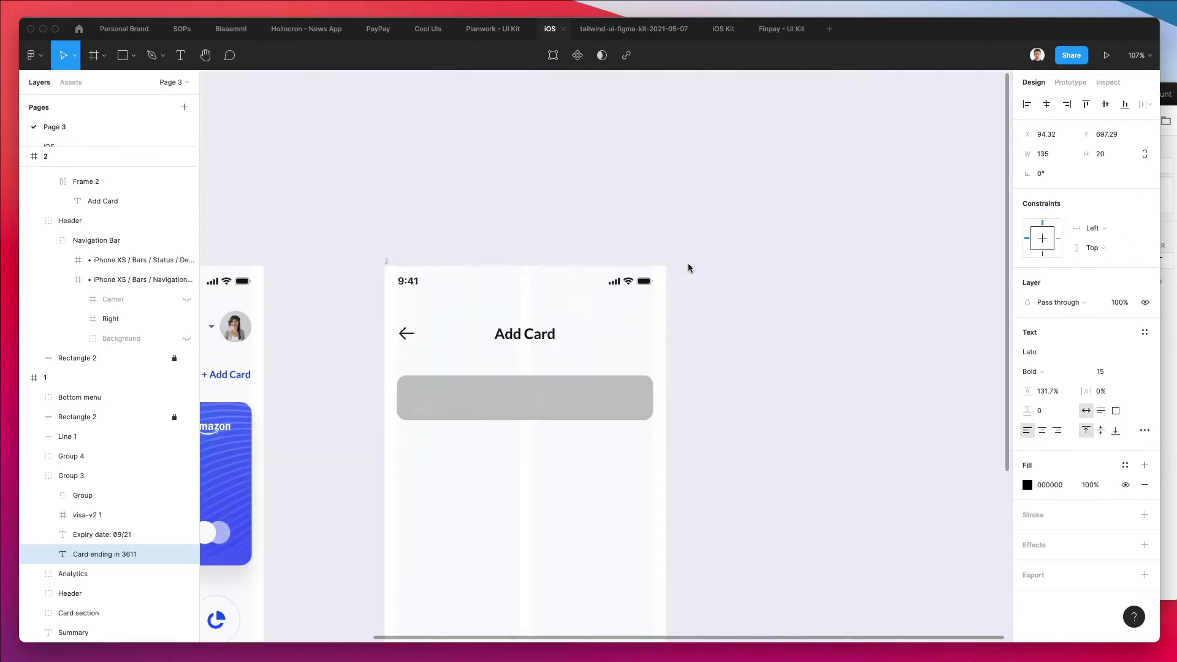
key("ctrl+v")
left_click_drag(491, 271, 474, 395)
scroll(474, 392, "up", 5)
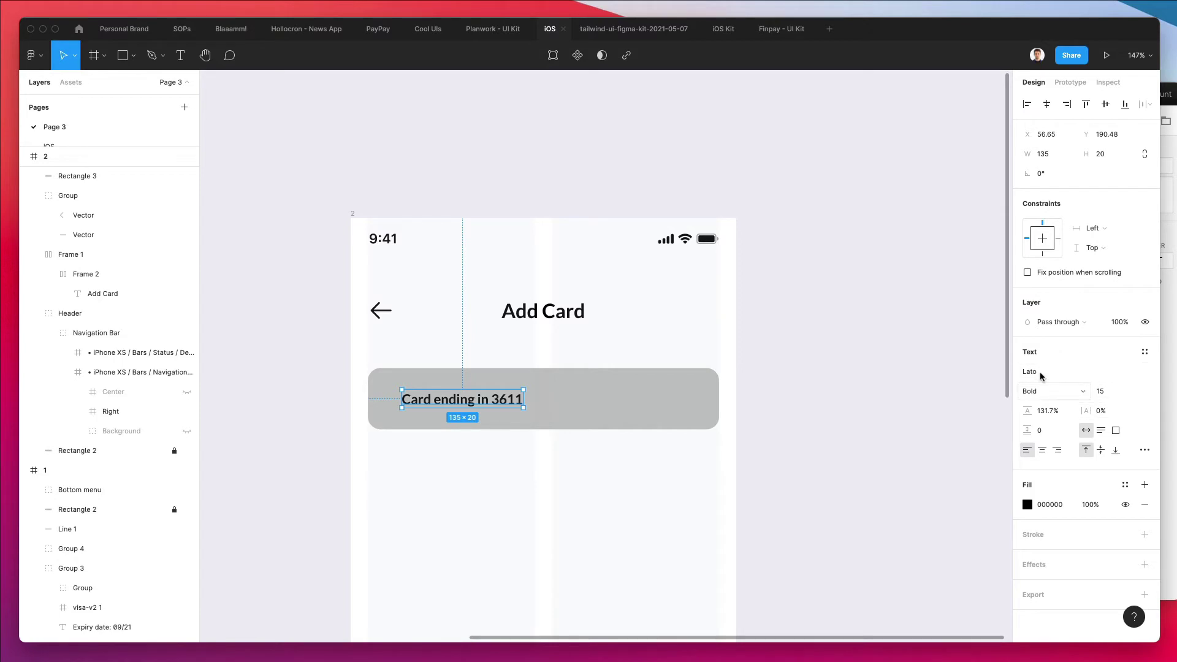
scroll(924, 395, "right", 1)
scroll(724, 376, "down", 2)
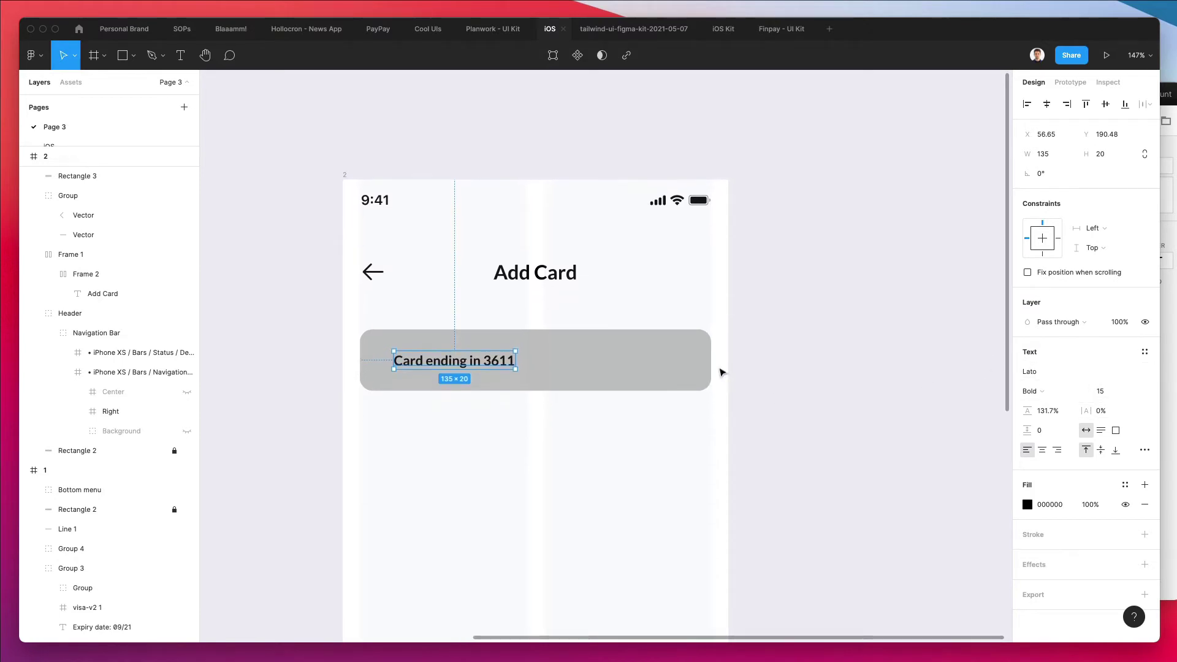
Set the label's font size to 17 and nudge it 1 px up and 10 px left
left_click(1102, 394)
key("Up")
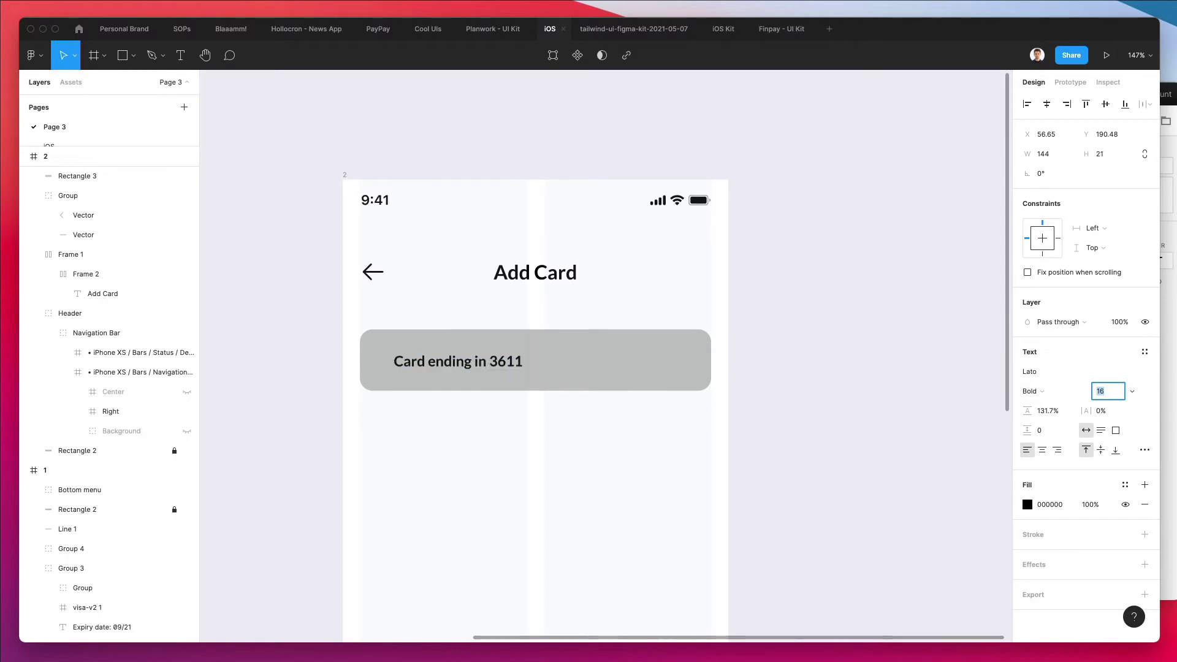
key("Up")
key("Return")
key("Up")
key("shift+Left")
Retype the label as the cardholder's full name
key("Return")
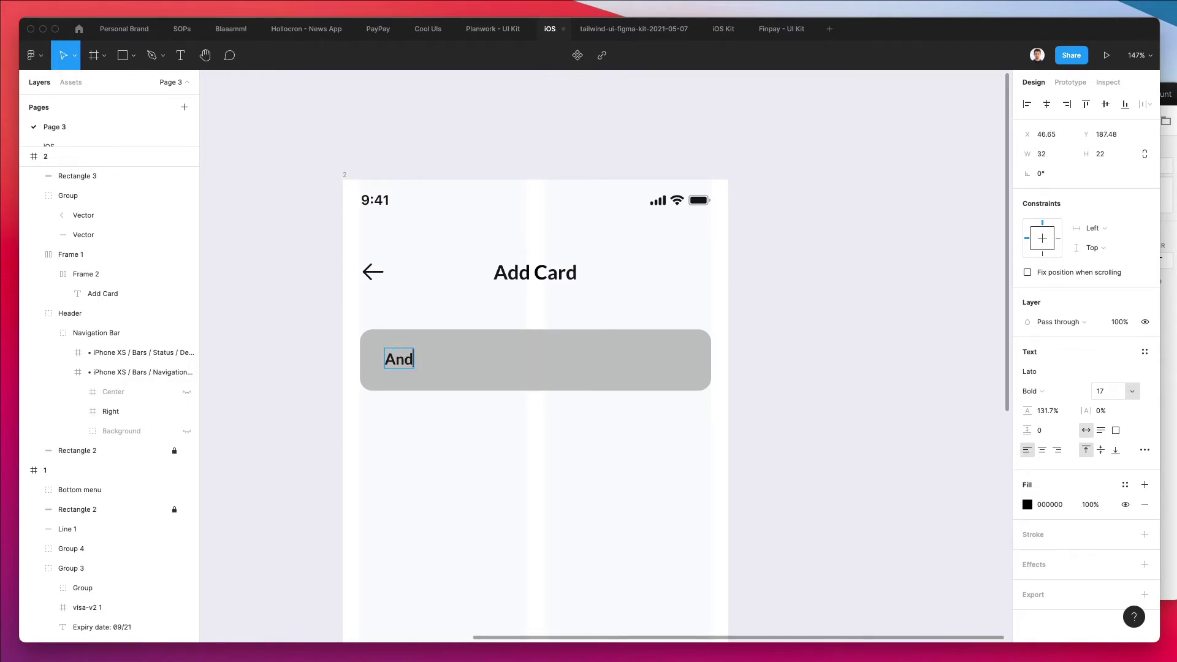
key("Escape")
left_click(598, 492)
scroll(528, 423, "down", 2)
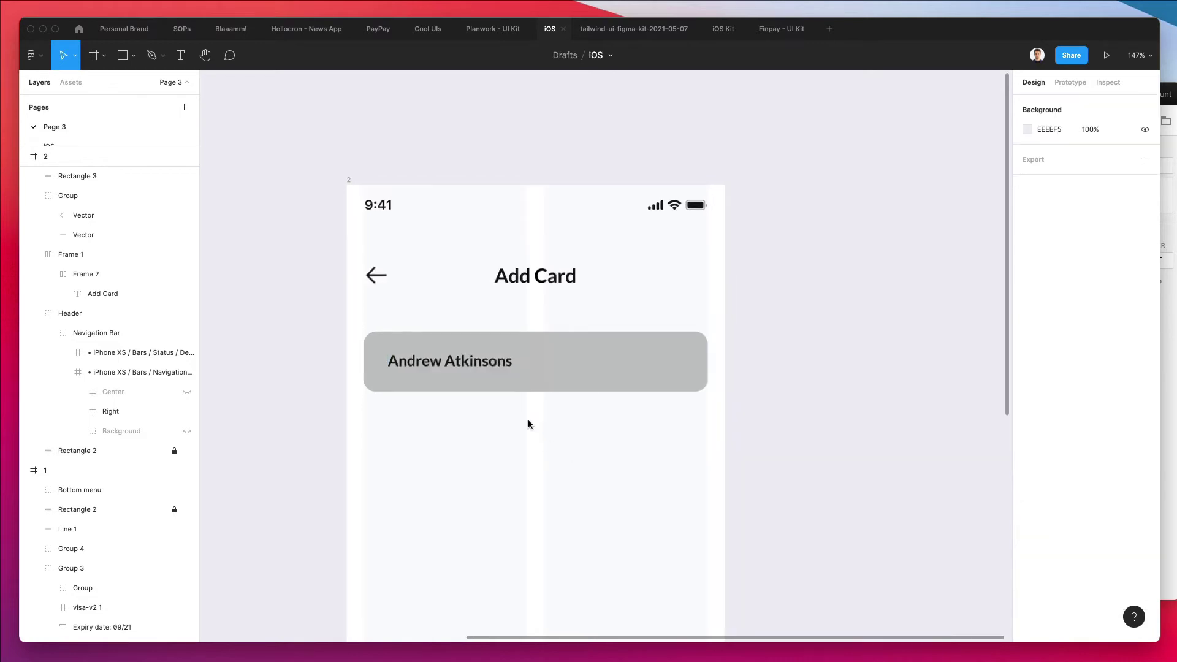
left_click(549, 365)
Give the field rectangle a near-white bluish fill
left_click(1034, 374)
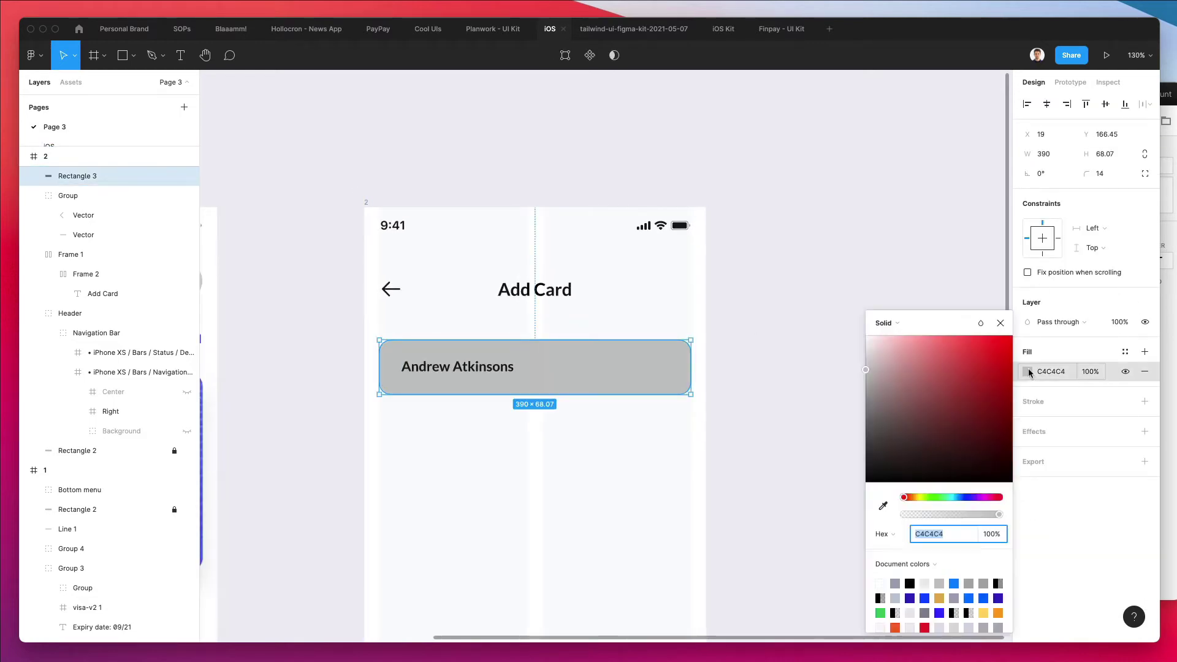
left_click(866, 347)
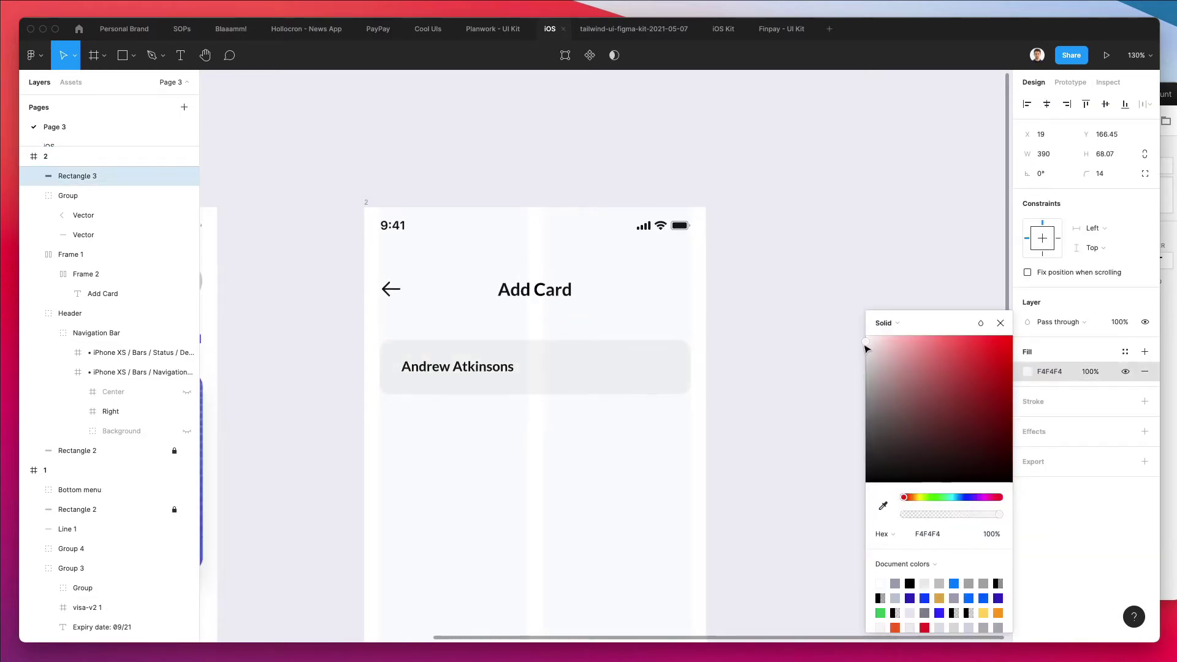
left_click(962, 498)
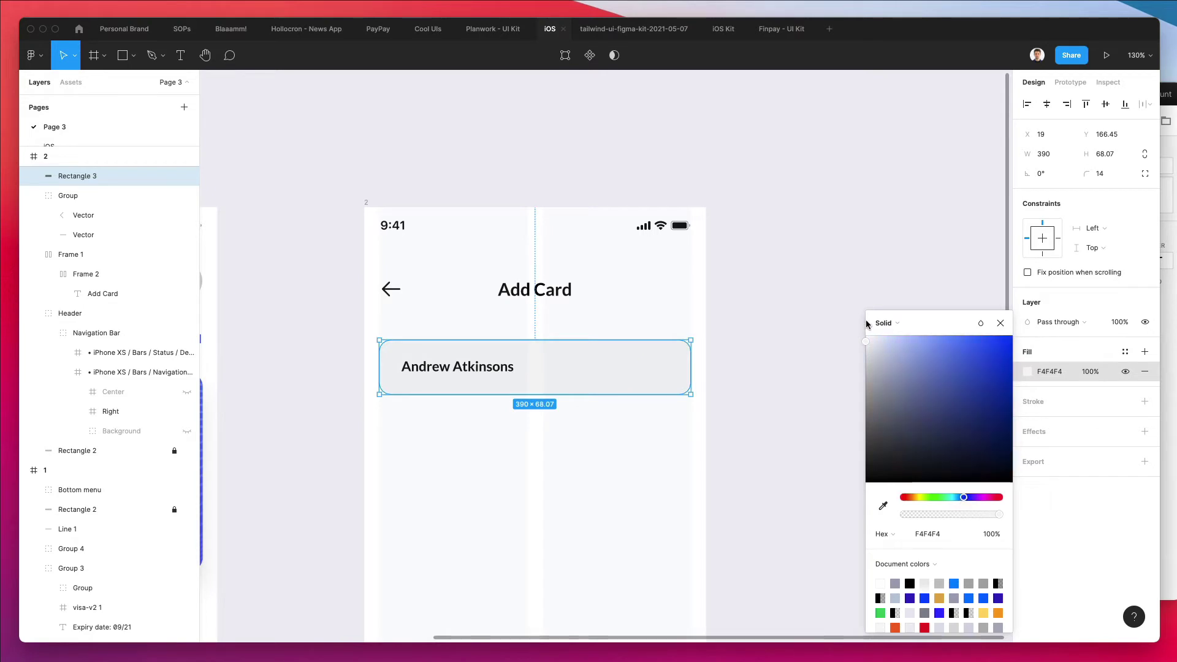
left_click_drag(866, 342, 867, 343)
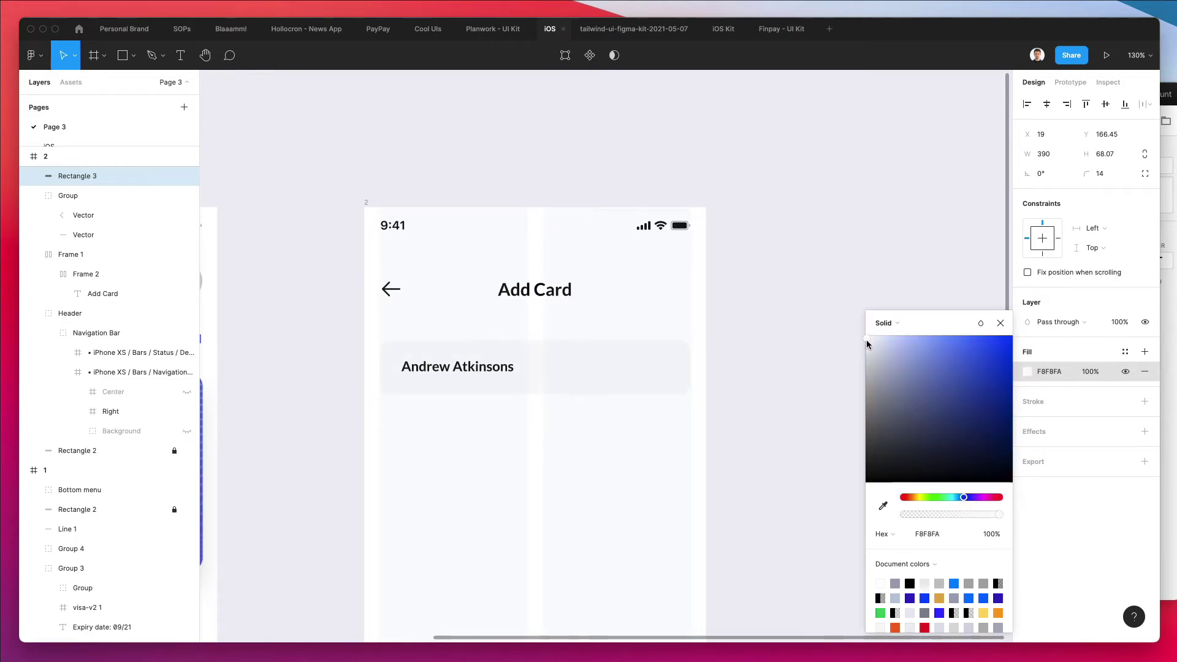
left_click(585, 514)
scroll(551, 306, "down", 4)
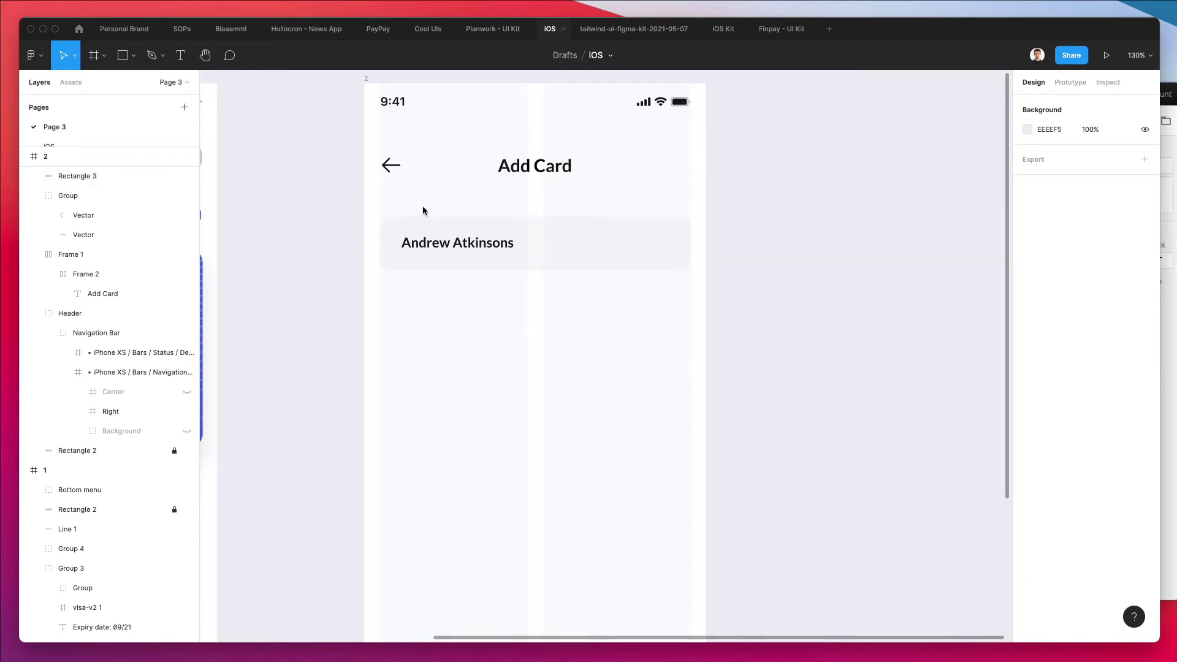
Group the field with its text and duplicate the group into four stacked fields
left_click_drag(419, 209, 586, 294)
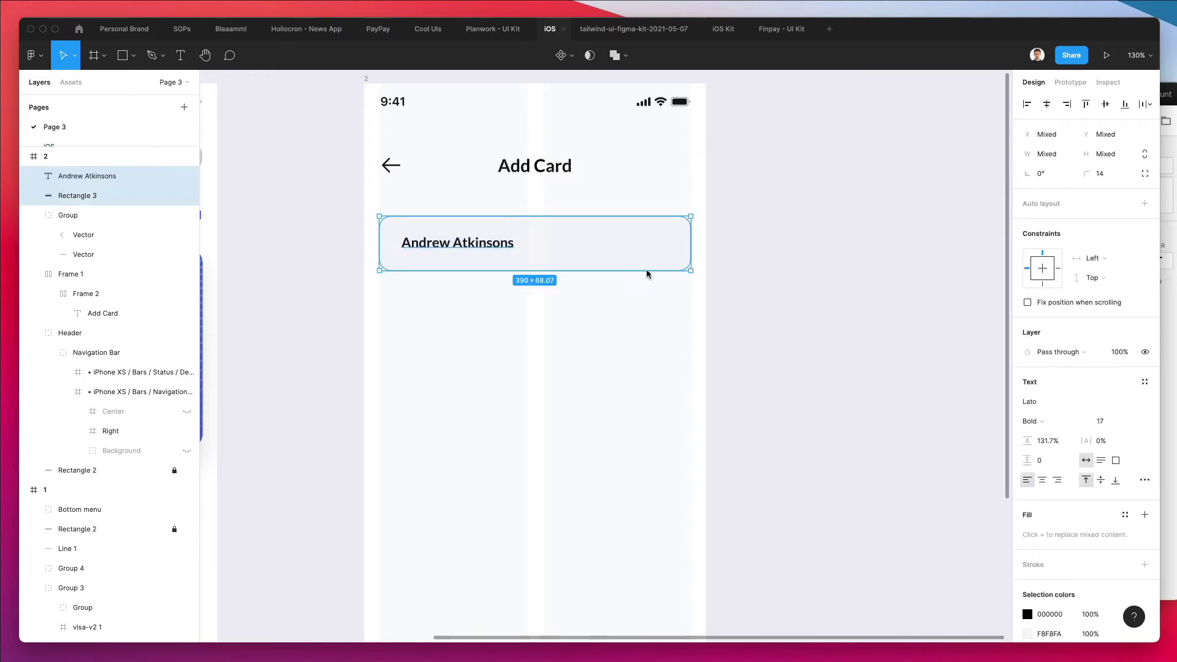
key("super+g")
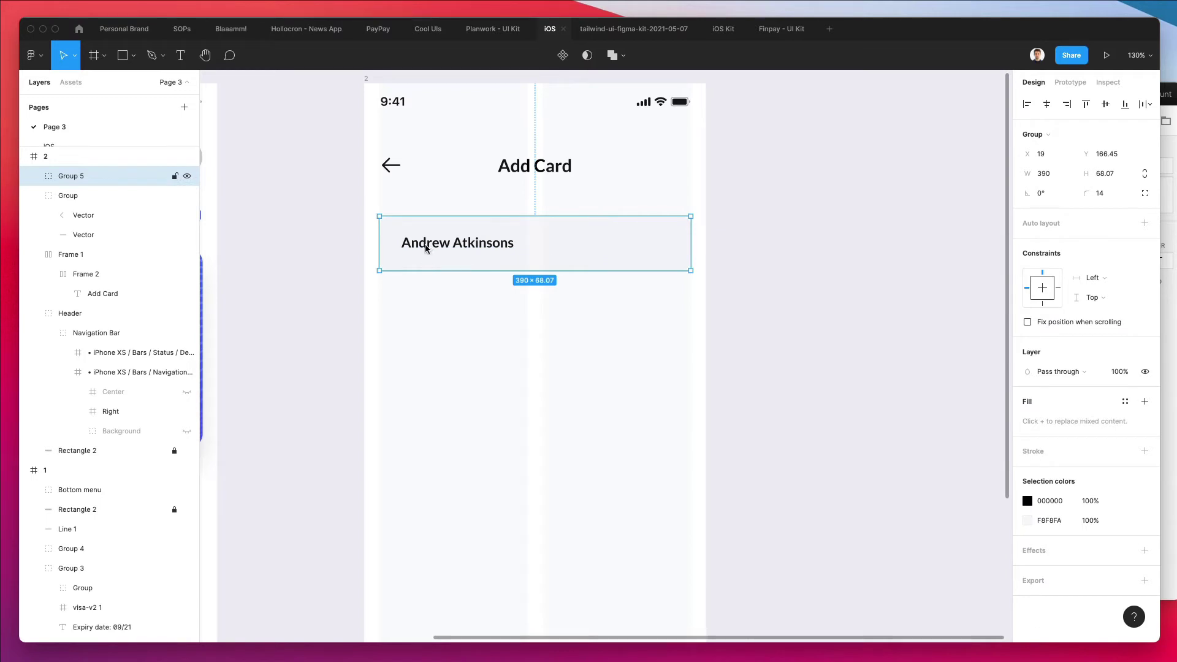
left_click_drag(458, 245, 460, 316)
key("super+d")
key("super+d")
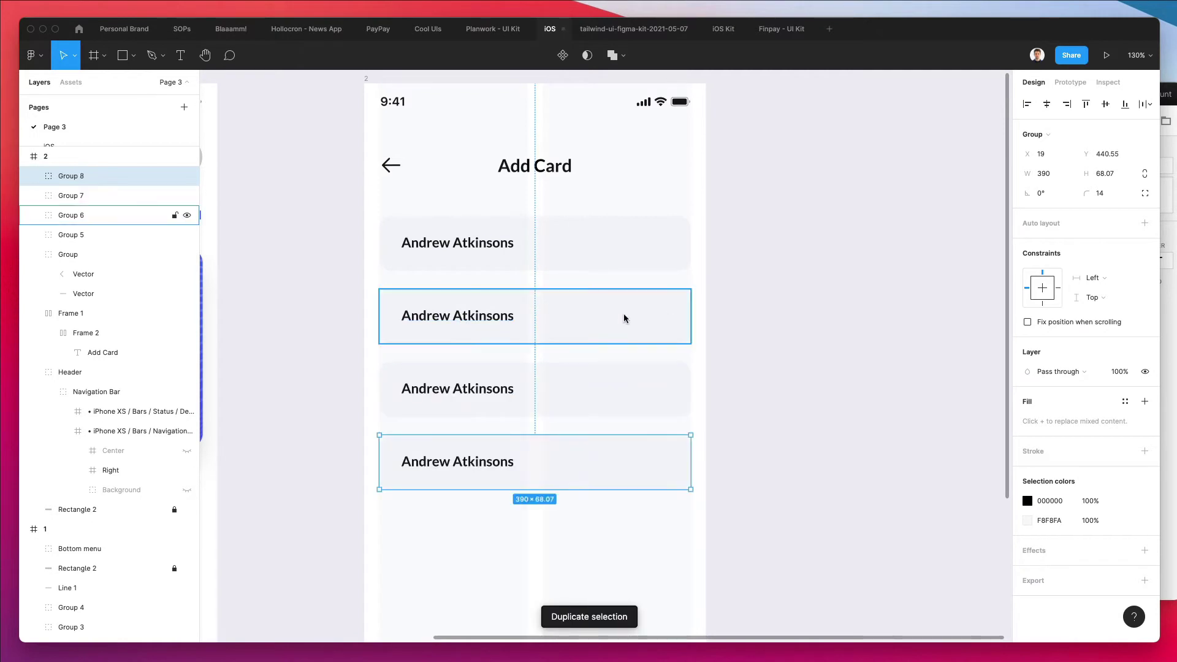
left_click(674, 315)
double_click(674, 312)
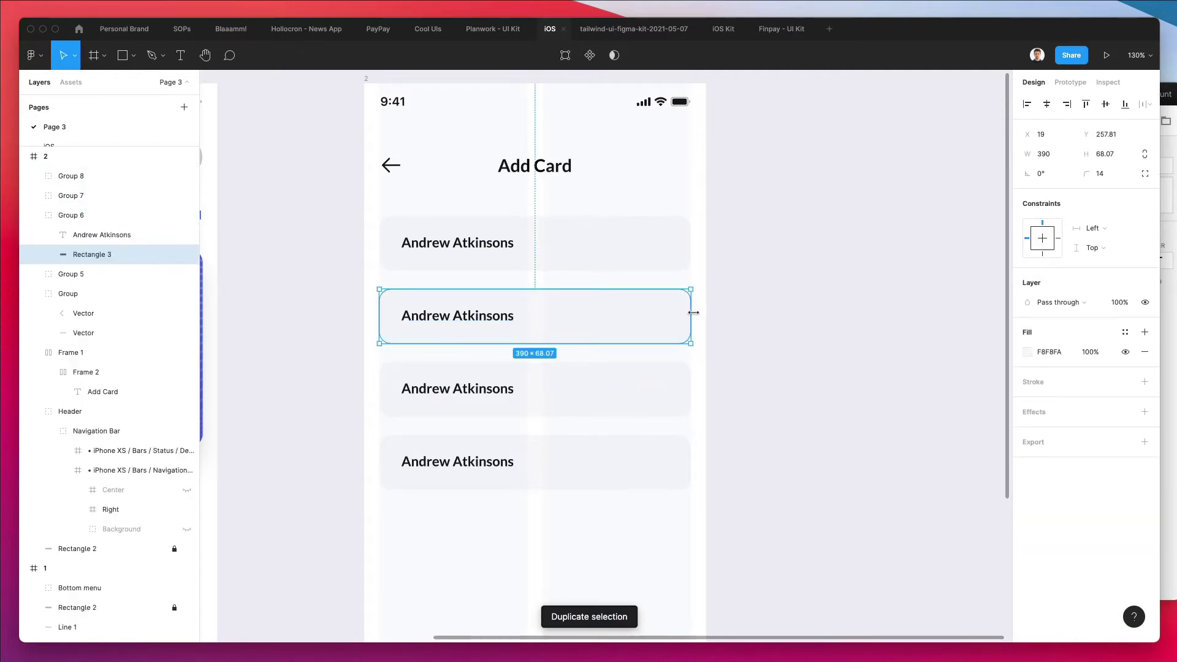
Retype the second field's text as a partly masked card number
left_click_drag(693, 313, 527, 315)
left_click(479, 320)
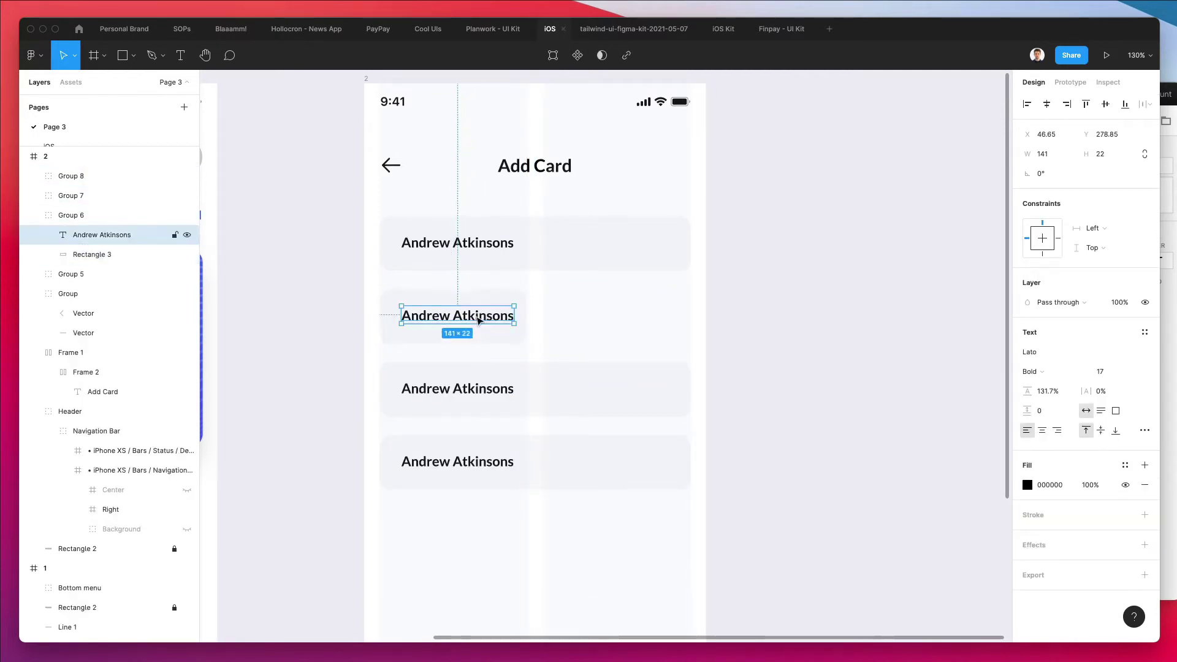
double_click(476, 318)
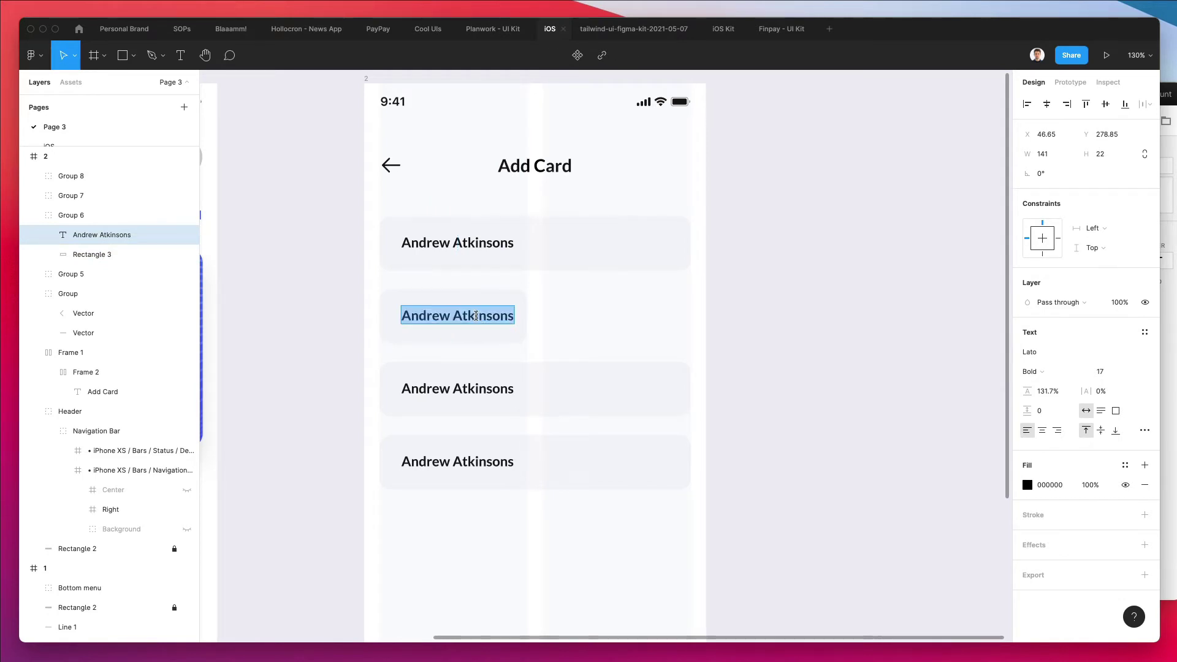
left_click(740, 326)
key("super+z")
key("super+z")
key("super+z")
key("super+z")
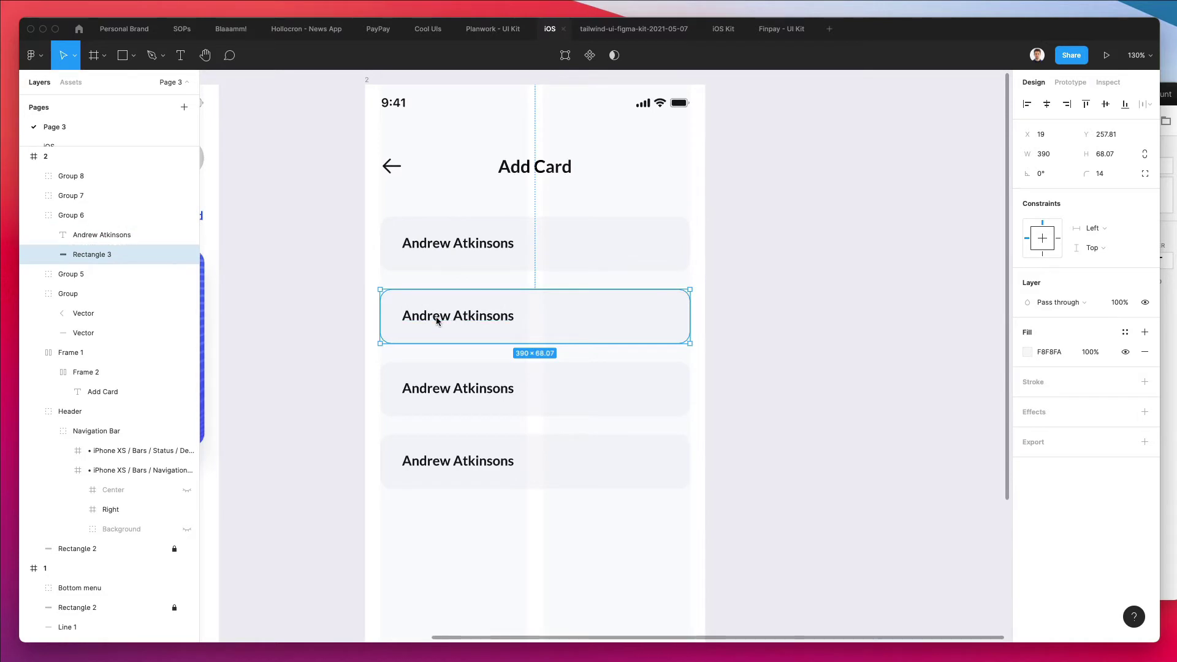
double_click(437, 319)
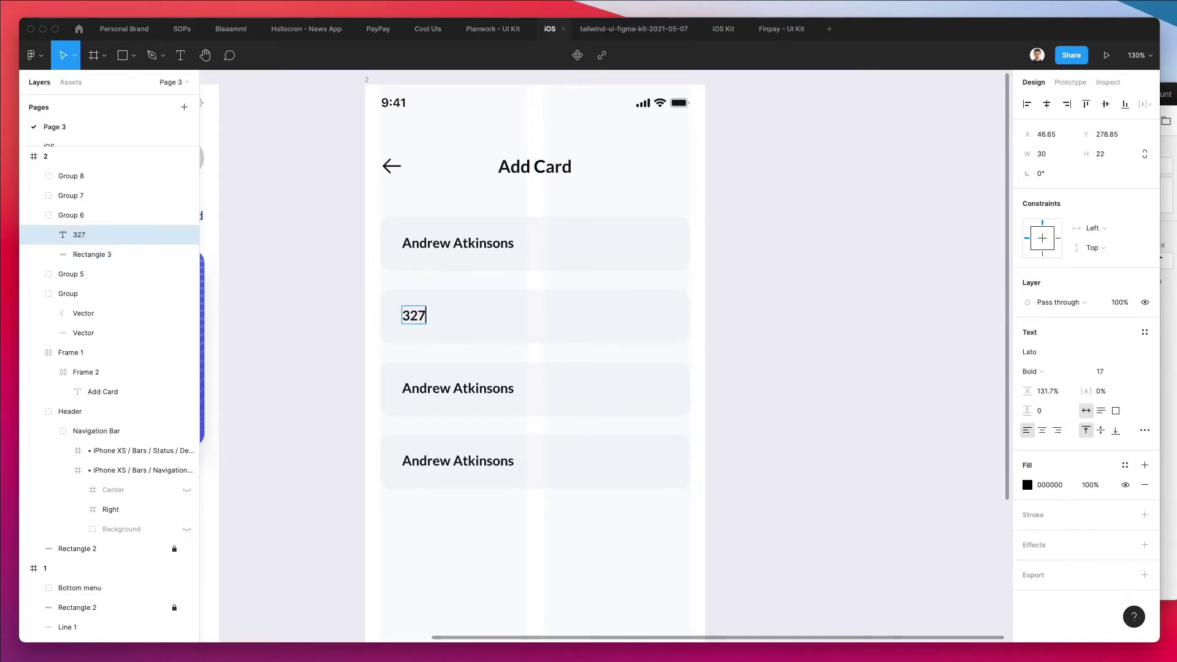
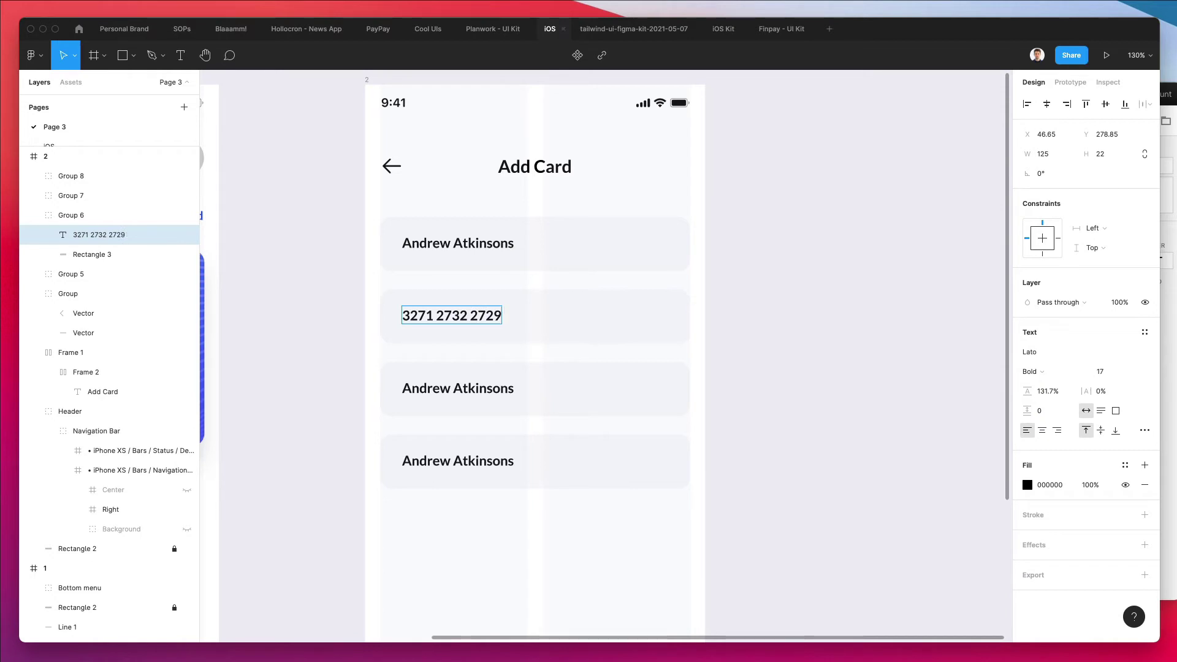
left_click(777, 310)
double_click(453, 317)
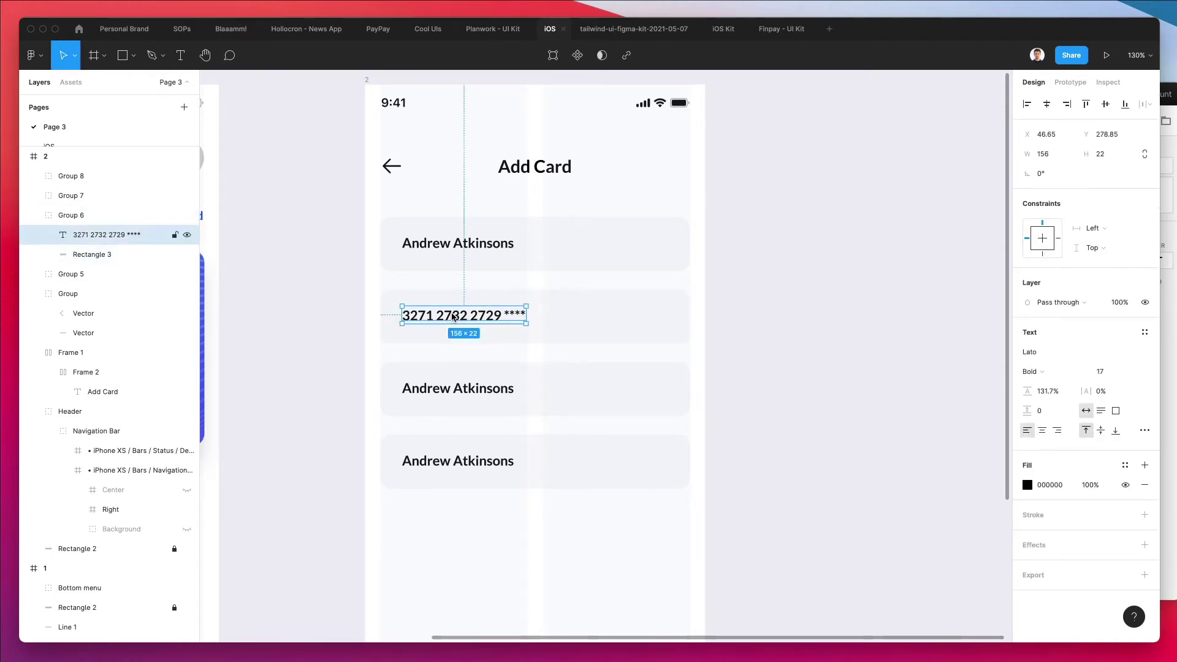
Search Nucleo for 'masterca' among the Colored icons, then close the Nucleo window
left_click(313, 296)
scroll(312, 296, "left", 10)
scroll(313, 318, "down", 10)
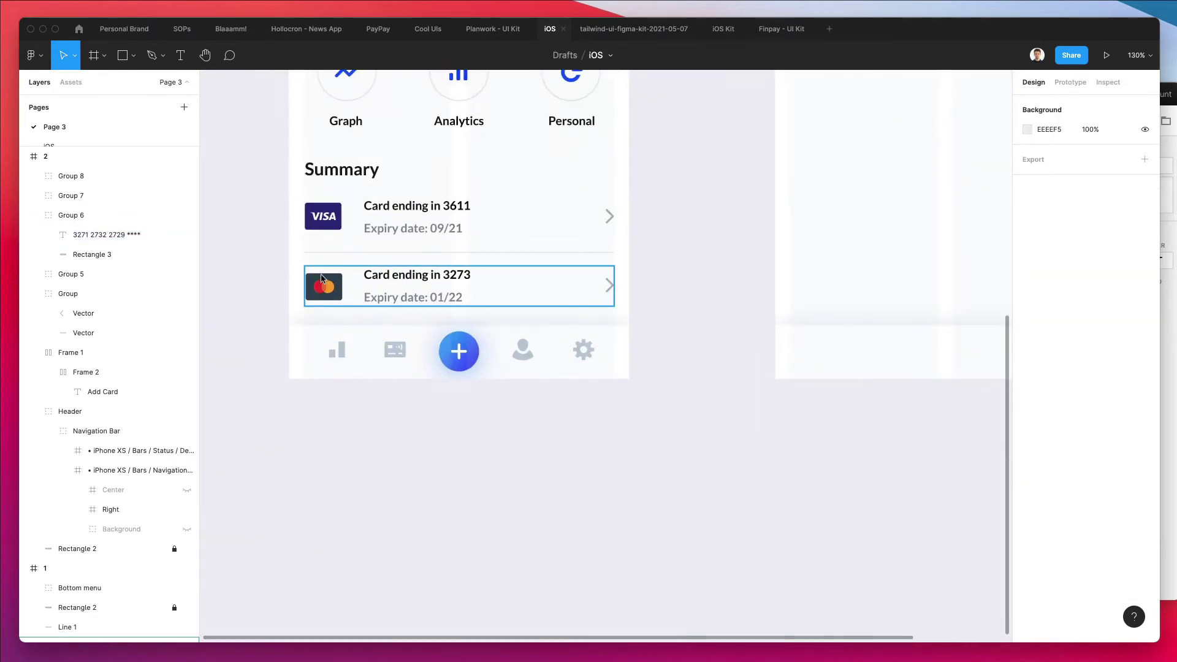
scroll(334, 286, "right", 10)
scroll(334, 287, "up", 5)
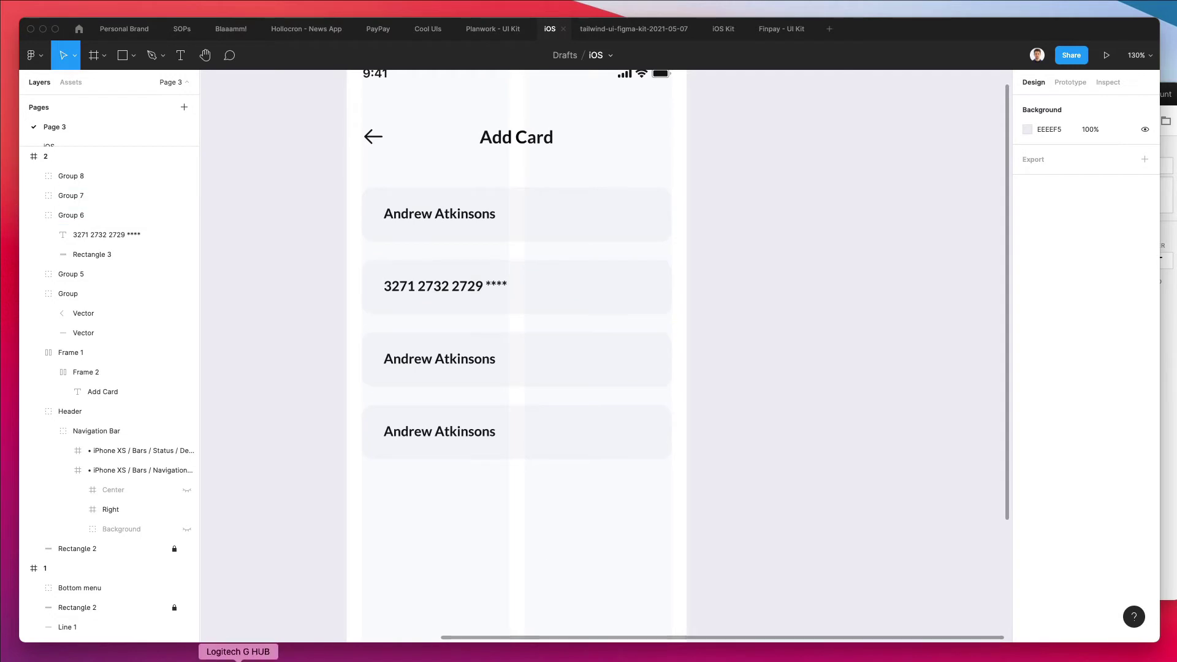
key("super+Tab")
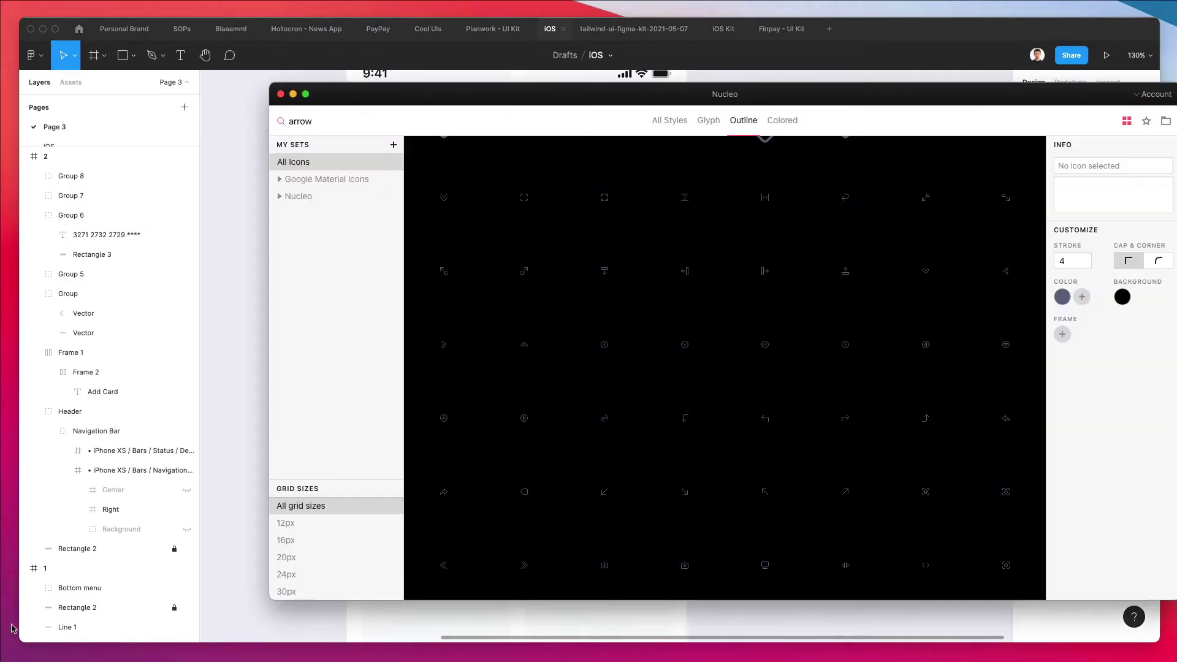
double_click(346, 123)
type("masterca")
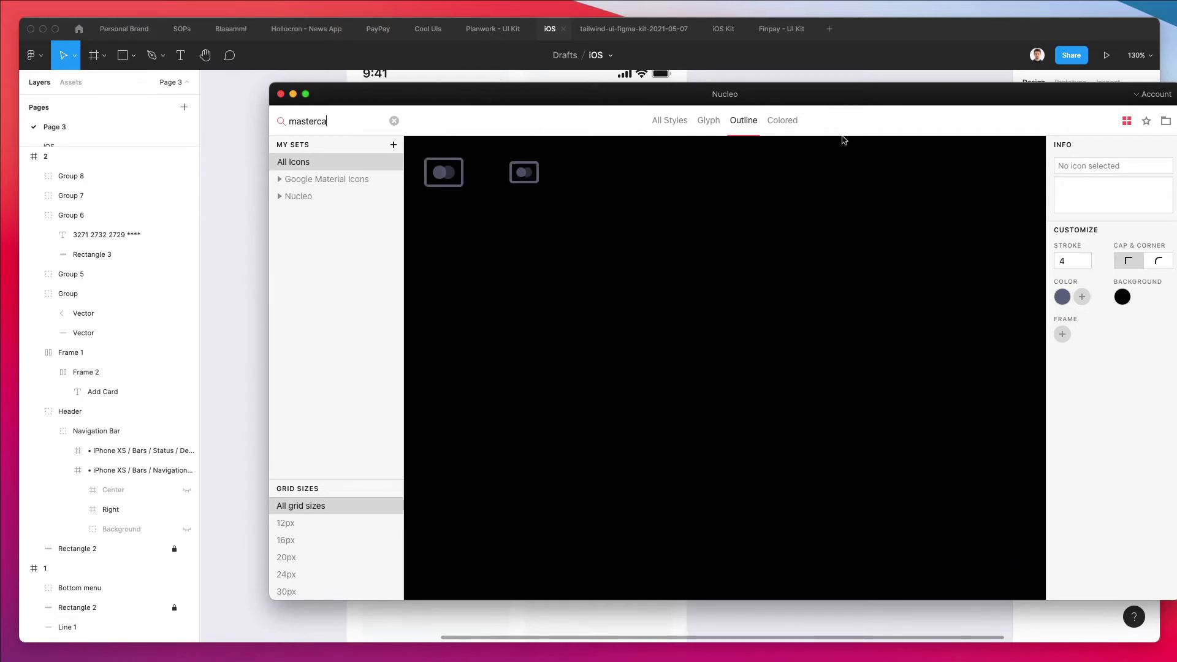
left_click(782, 120)
left_click_drag(834, 110, 1073, 316)
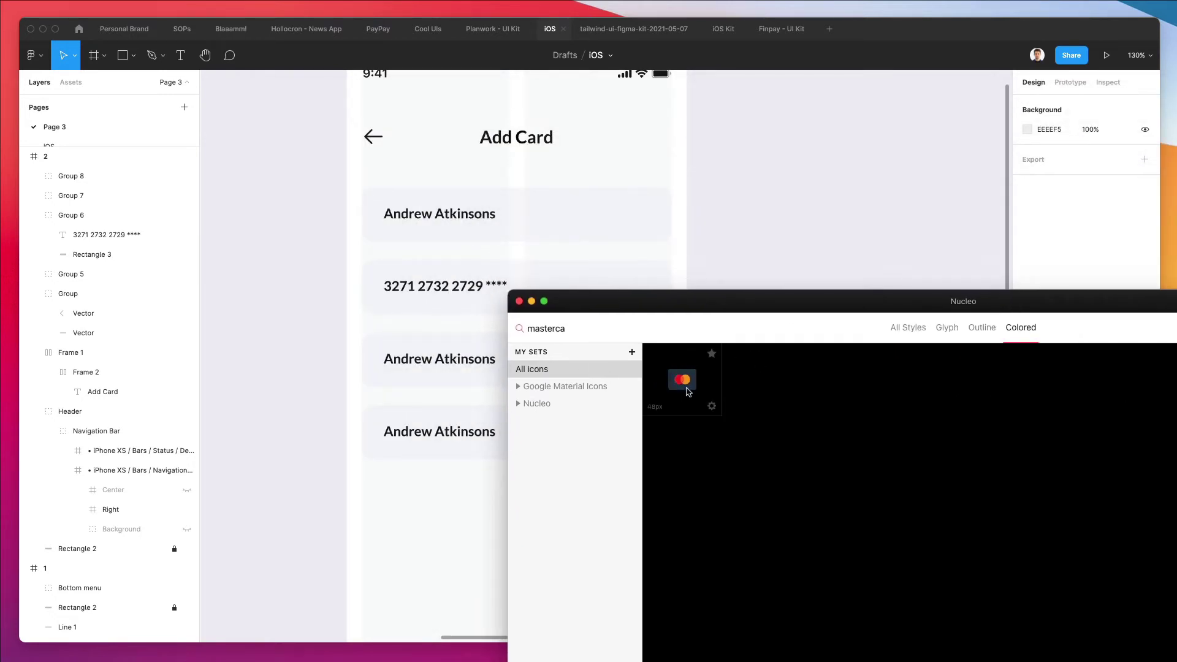
left_click(519, 301)
Copy the Mastercard icon from the Summary row and paste it beside the Add Card screen
scroll(512, 307, "down", 10)
scroll(513, 307, "left", 10)
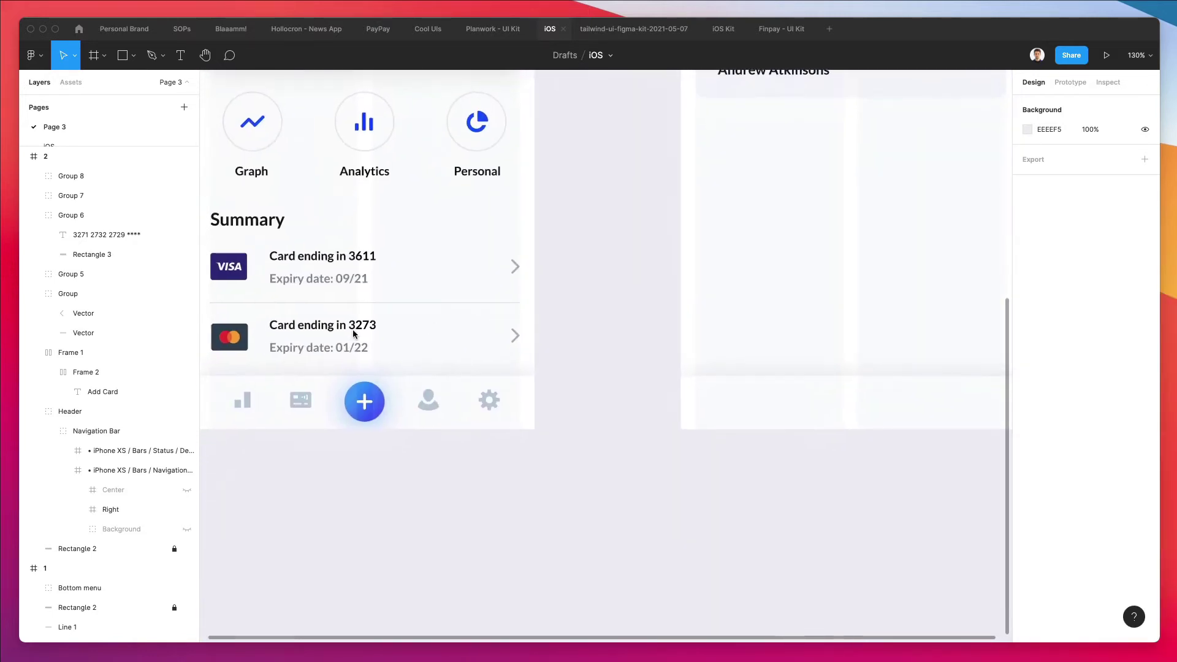
left_click(231, 336)
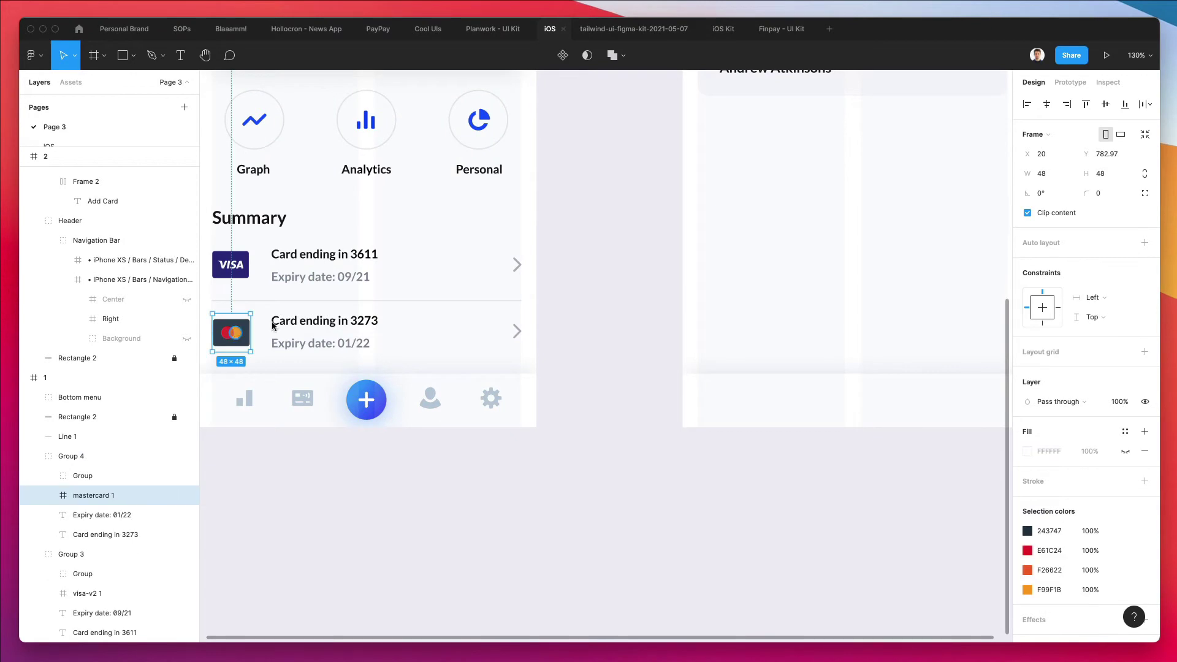
left_click(554, 312)
left_click(231, 332)
double_click(232, 332)
key("ctrl+c")
scroll(302, 318, "up", 5)
scroll(302, 318, "right", 4)
left_click(552, 478)
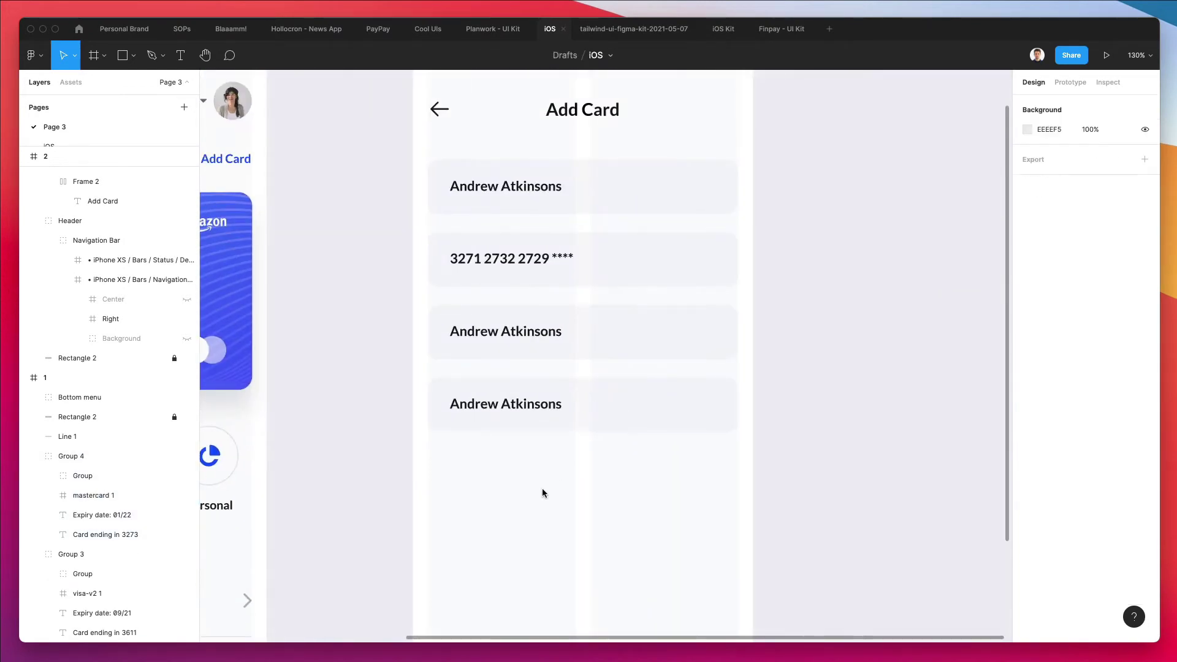
key("ctrl+v")
left_click_drag(611, 354, 574, 506)
scroll(577, 510, "up", 5)
scroll(577, 511, "up", 2)
scroll(674, 399, "down", 4)
Delete the icon's dark card background, leaving only the two circles
left_click(725, 350)
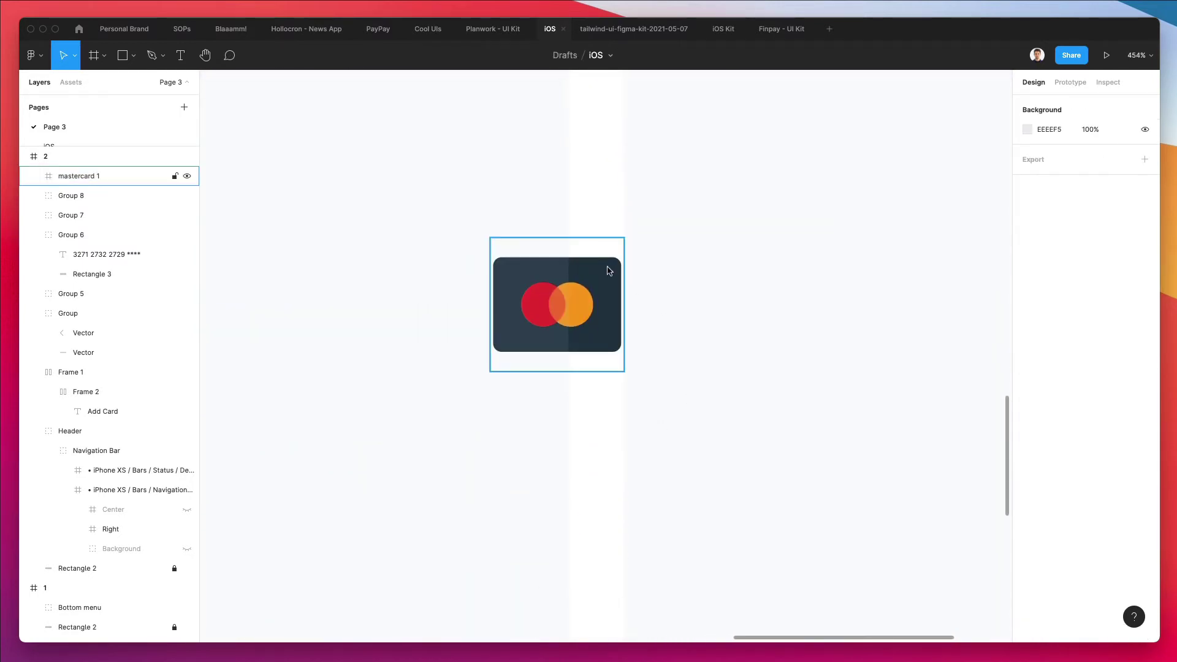
left_click(606, 271)
scroll(607, 270, "up", 1)
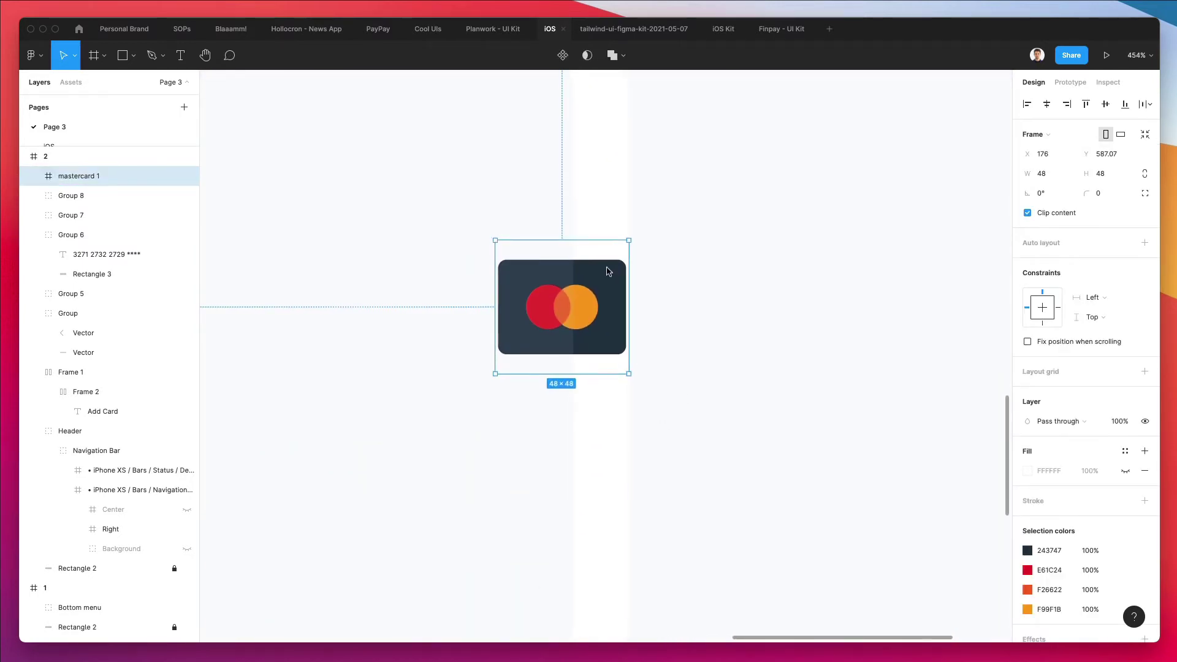
left_click(599, 279, "super")
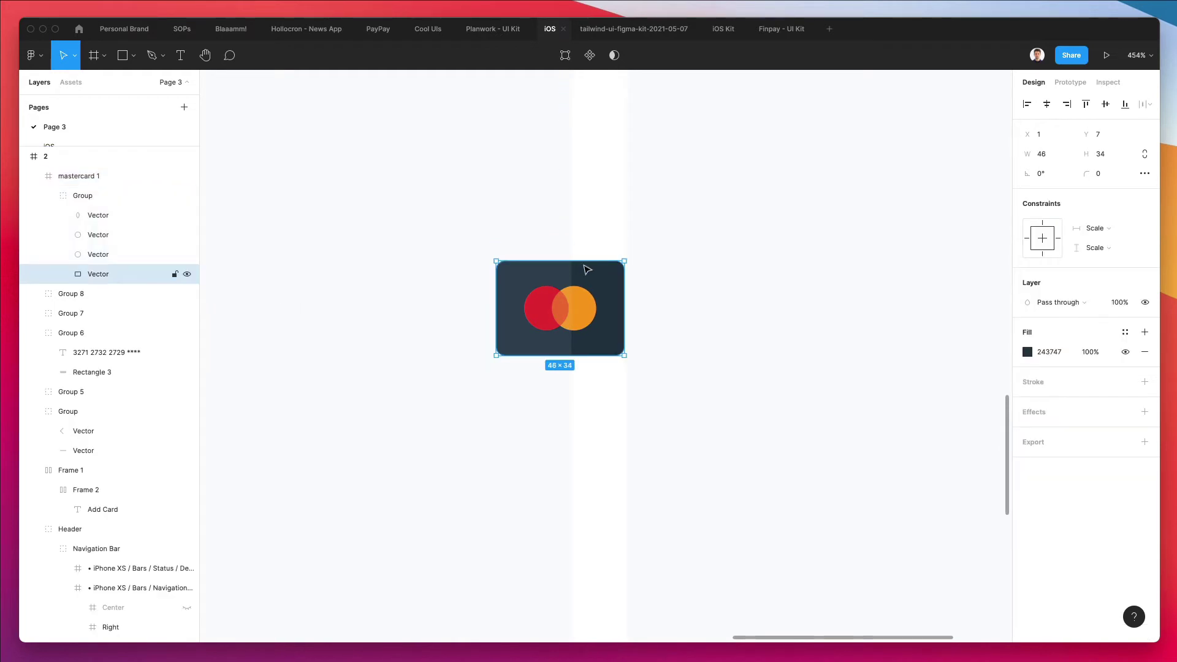
key("Delete")
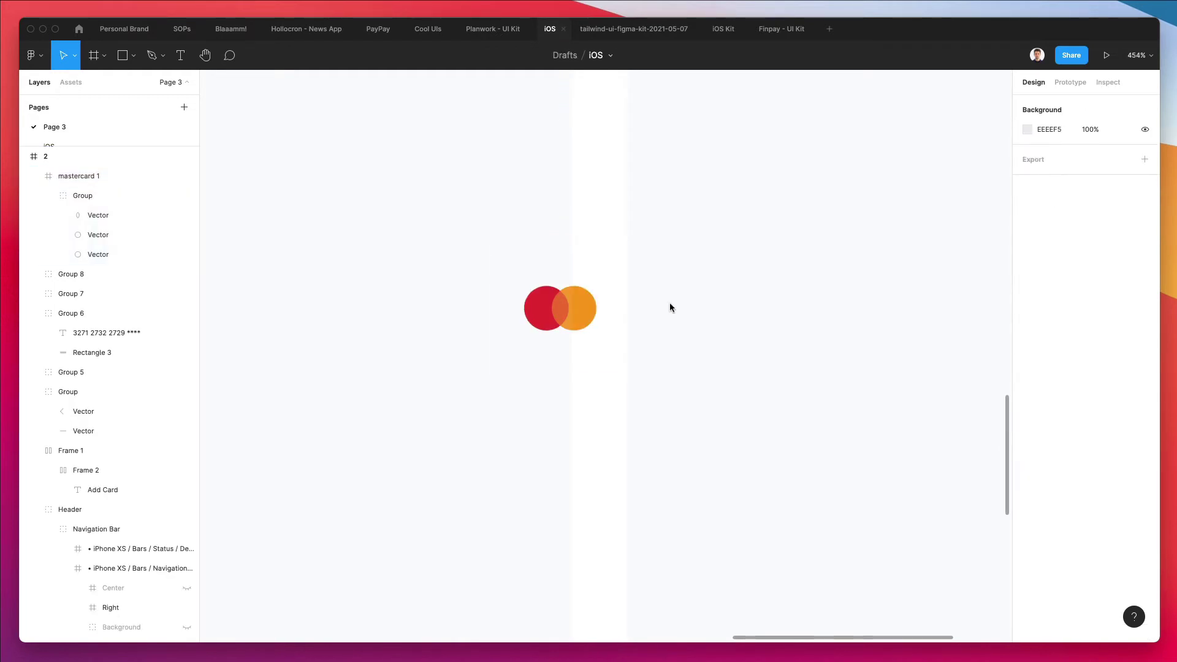
left_click(565, 293)
scroll(565, 298, "down", 2)
Move the Mastercard logo to the card-number field's right end and enlarge its frame
scroll(565, 293, "down", 3)
scroll(631, 245, "up", 3)
left_click_drag(565, 293, 797, 211)
scroll(765, 161, "up", 3)
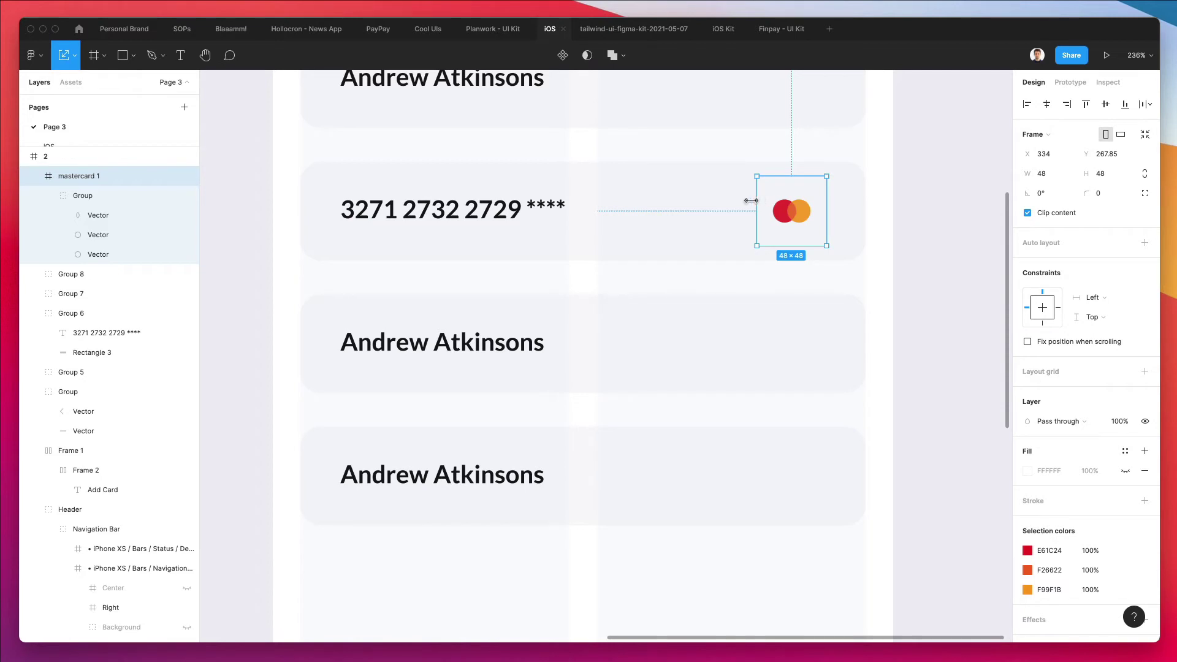
left_click_drag(756, 201, 728, 200)
scroll(771, 212, "down", 3)
Remove the logo's frame wrapper, scale the circles to 42.61×26.29 and nudge them 1 px down
key("super+shift+g")
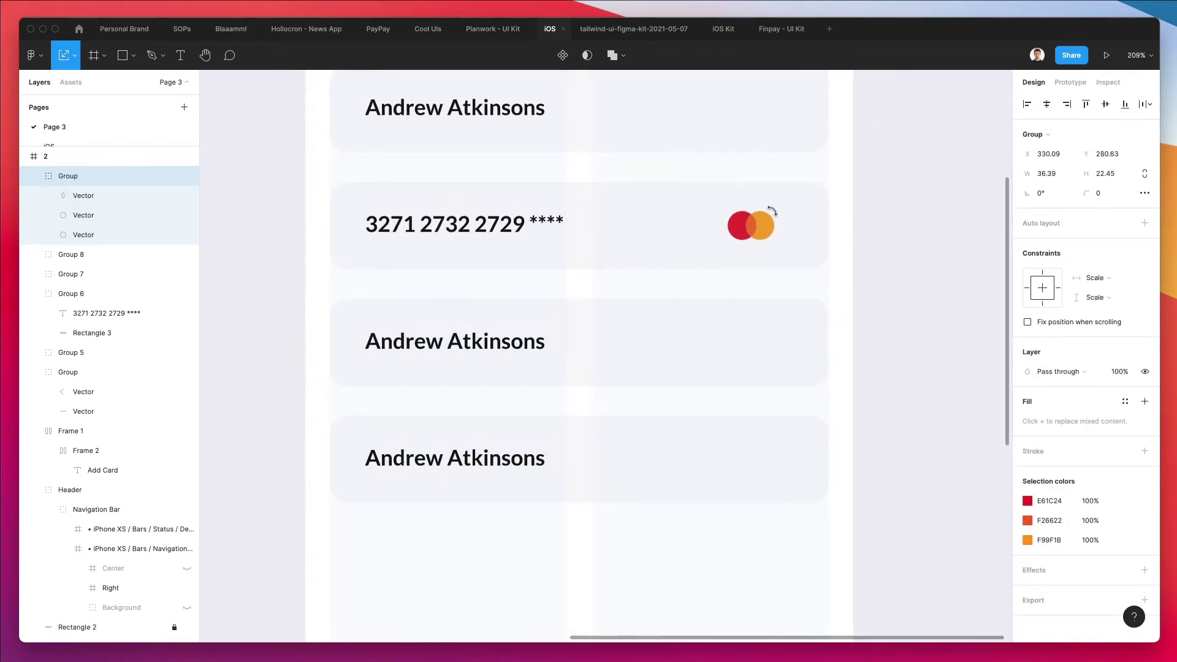
left_click_drag(726, 227, 771, 222)
scroll(770, 220, "down", 4)
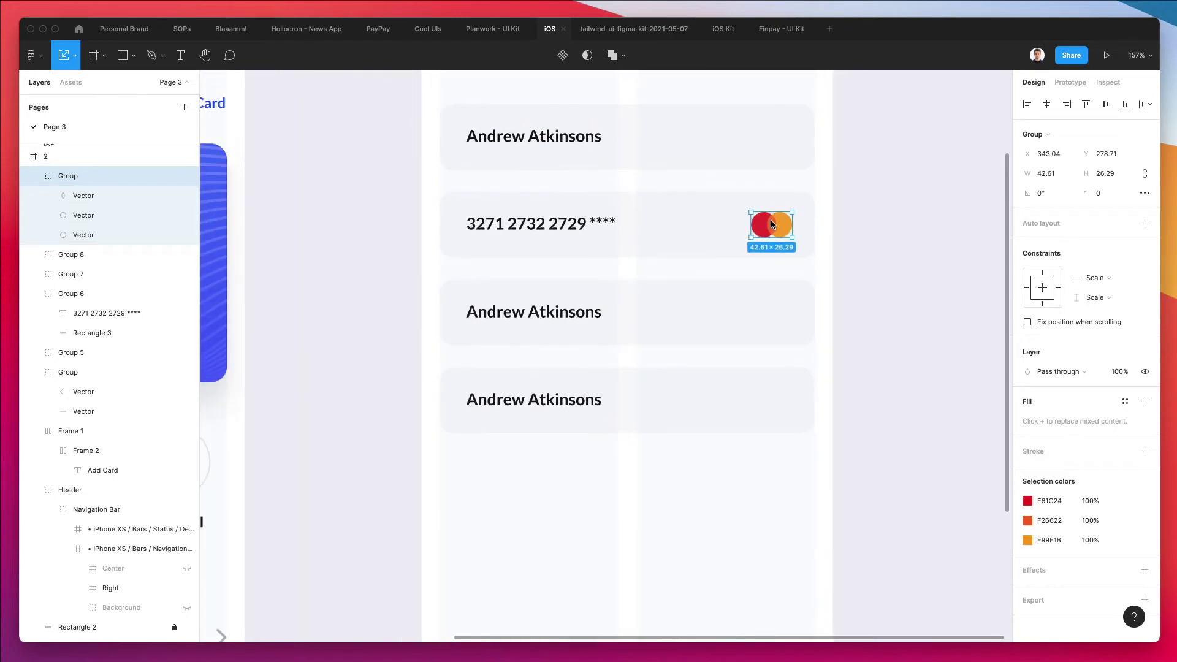
scroll(770, 220, "up", 3)
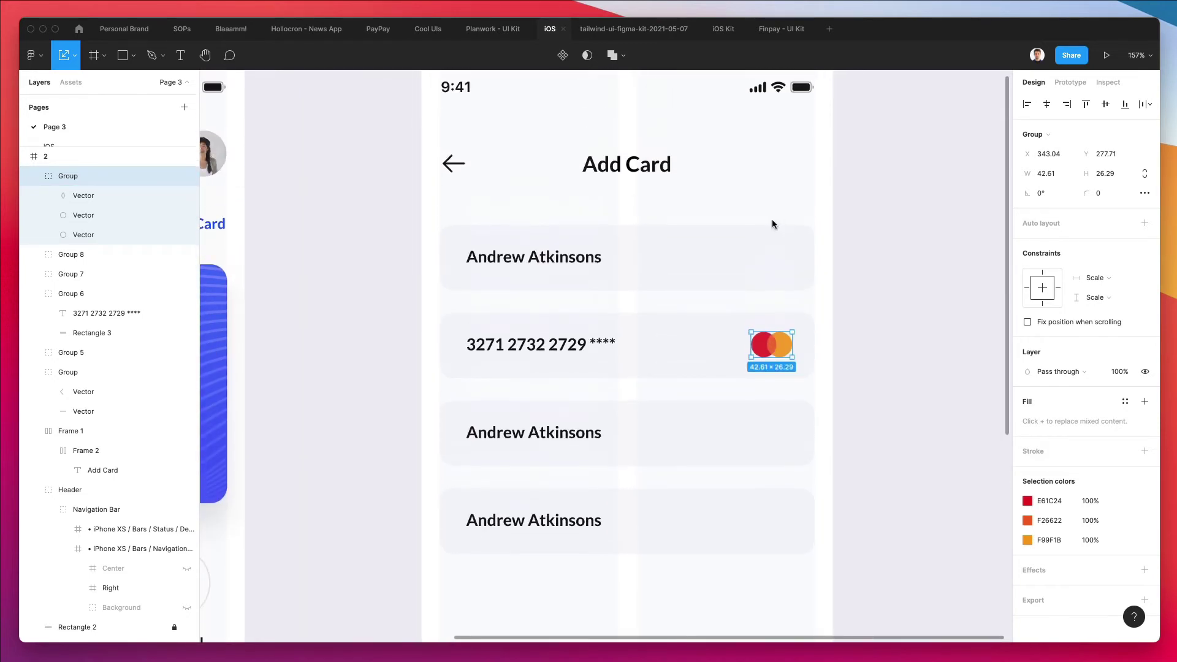
key("Down")
left_click(877, 242)
scroll(877, 241, "down", 3)
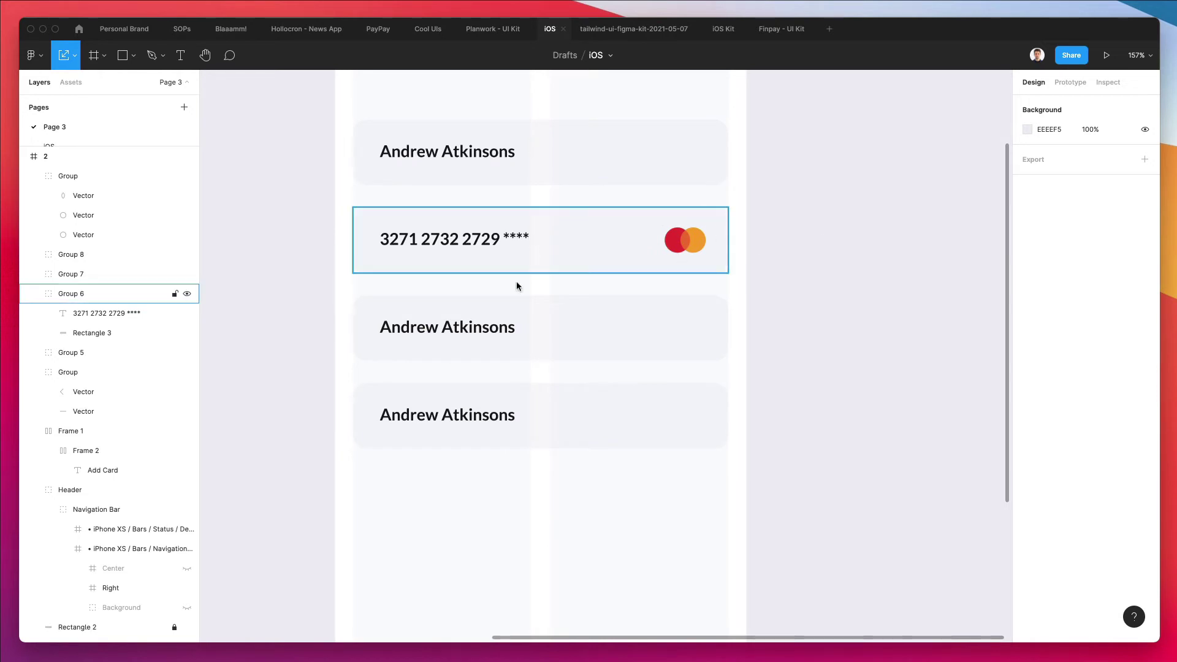
Narrow the third field to 185 wide and change its text to 11/23
left_click(568, 317, "super")
left_click_drag(725, 329, 523, 326)
key("ctrl+z")
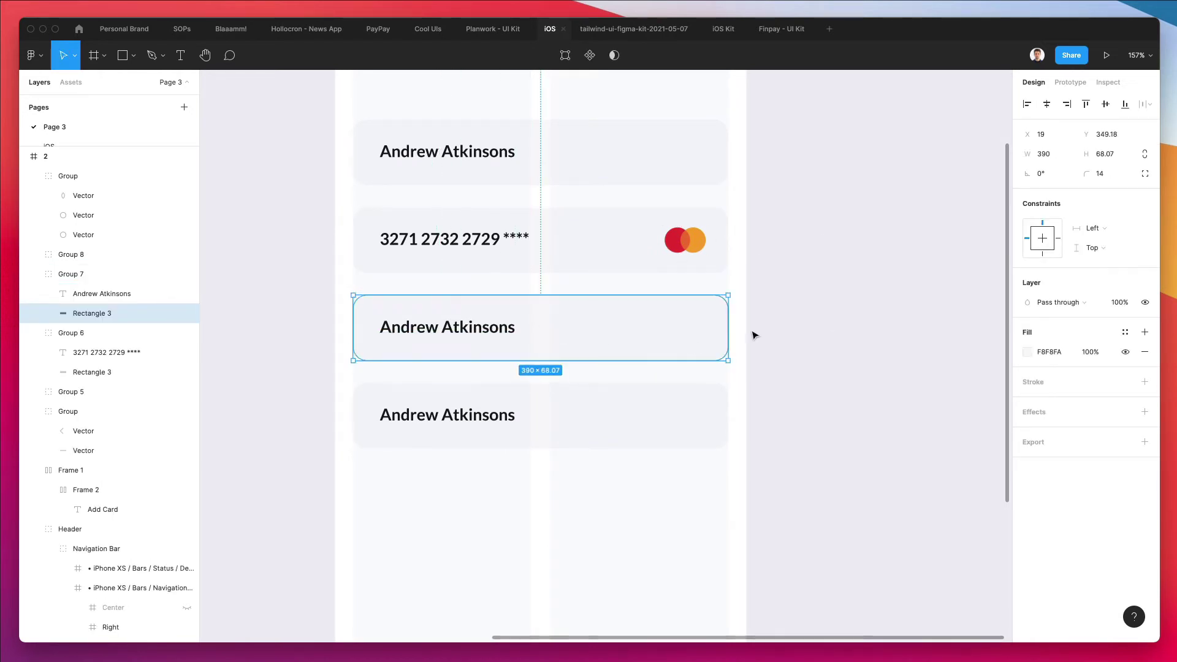
left_click_drag(725, 325, 532, 324)
double_click(437, 325)
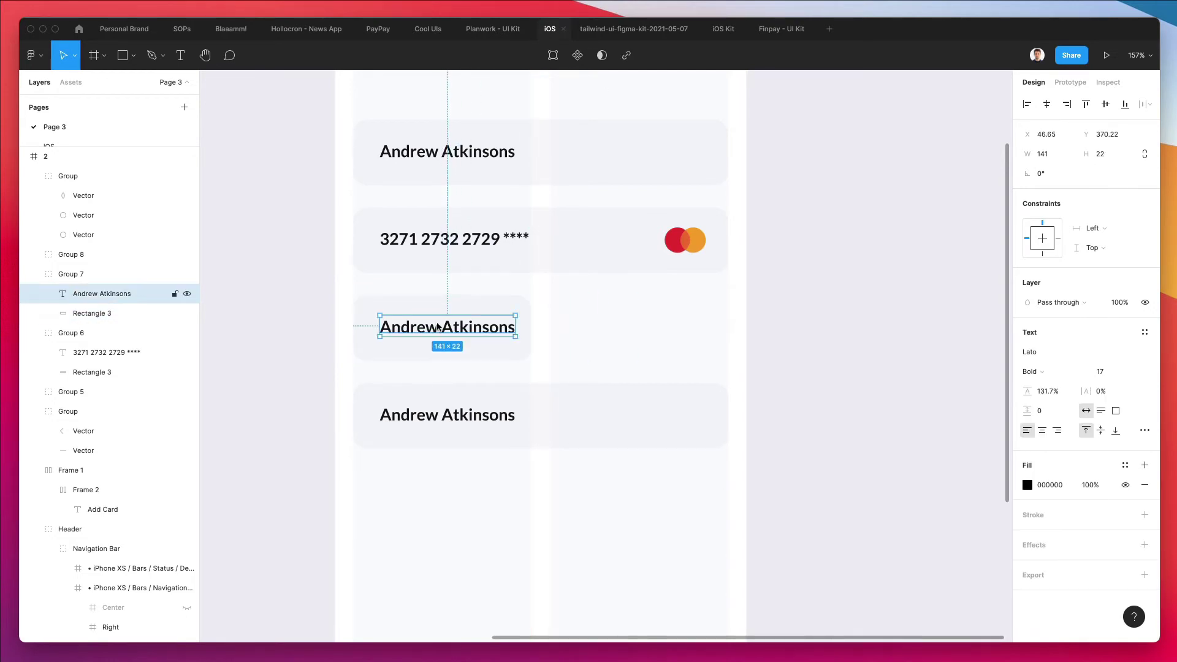
type("11/23")
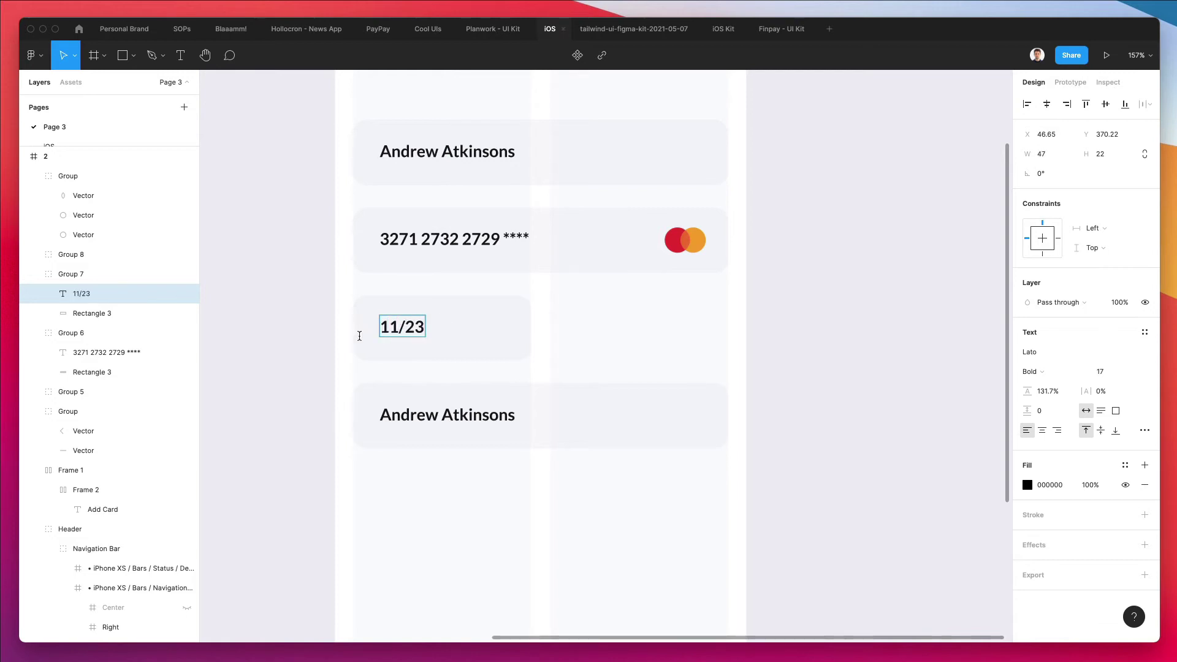
left_click(311, 334)
Duplicate the expiry field to its right and retype the copy's text as CVV
left_click_drag(390, 321, 592, 318)
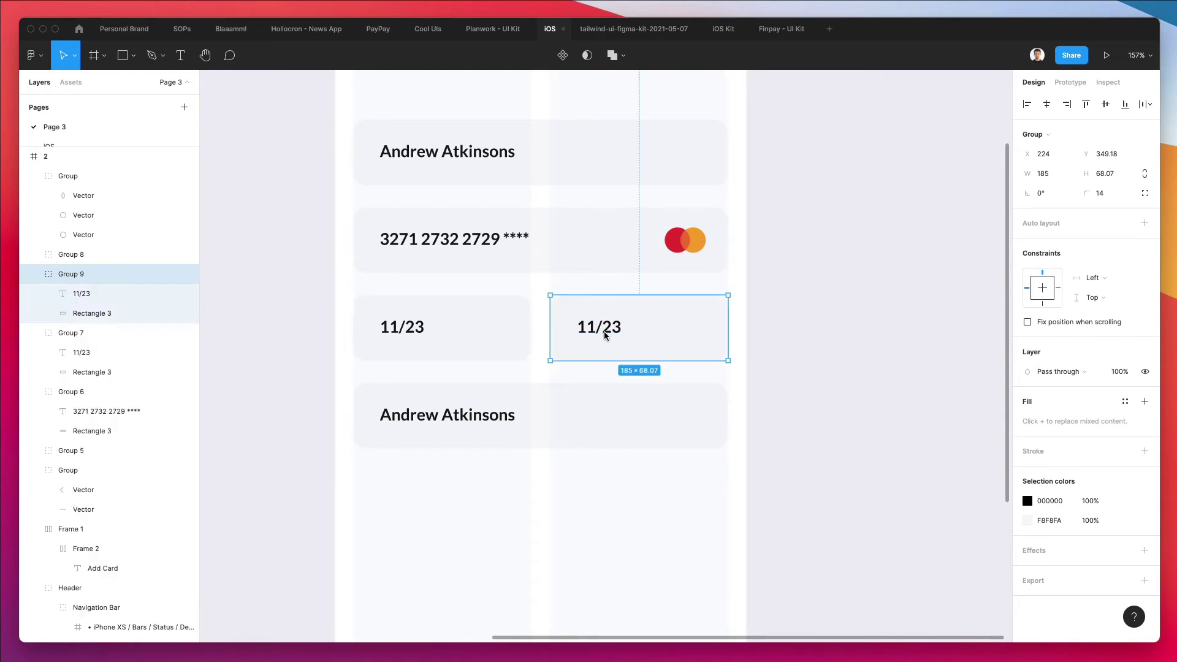
double_click(598, 325)
double_click(605, 331)
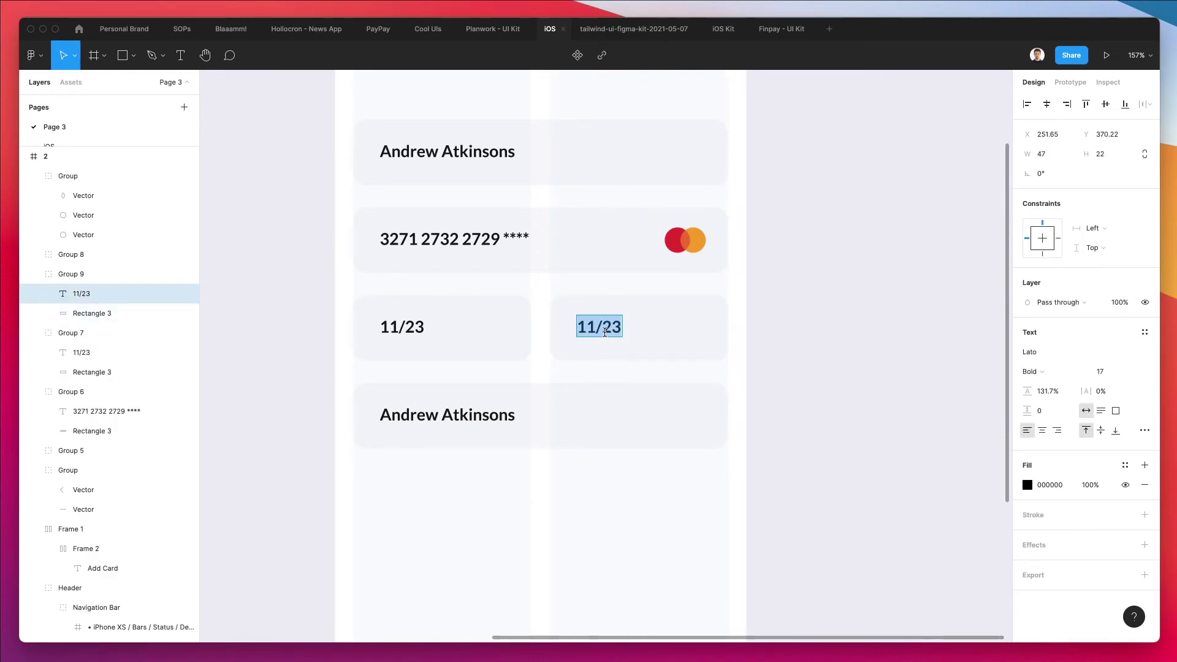
type("3 digti")
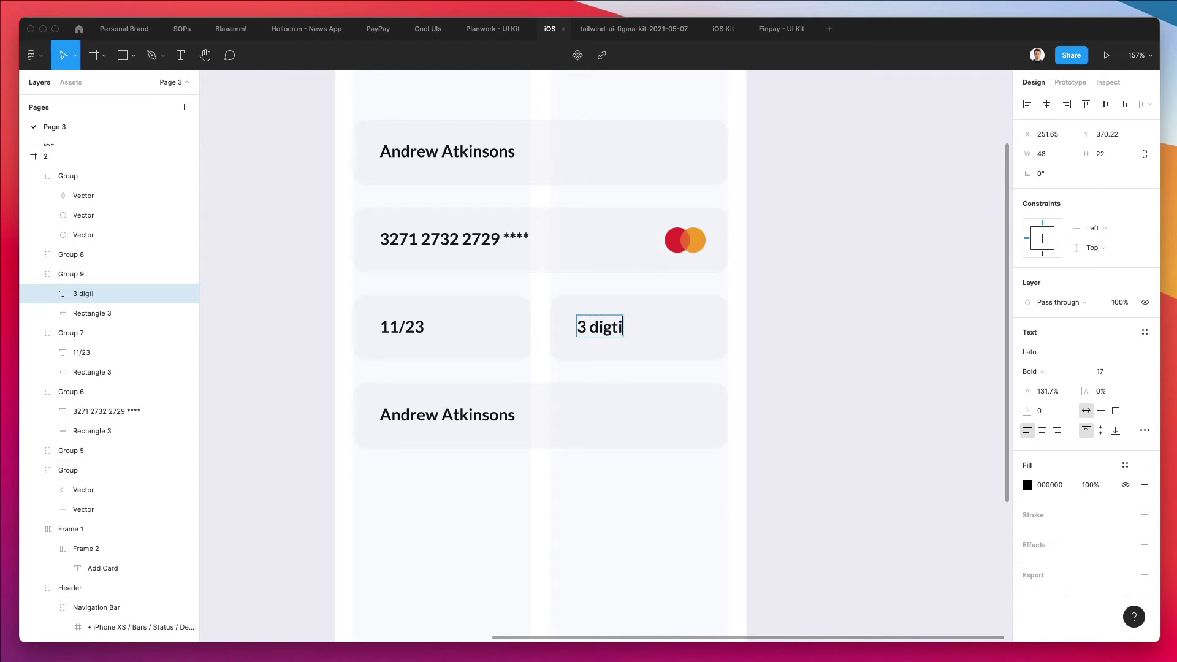
key("super+a")
type("CV")
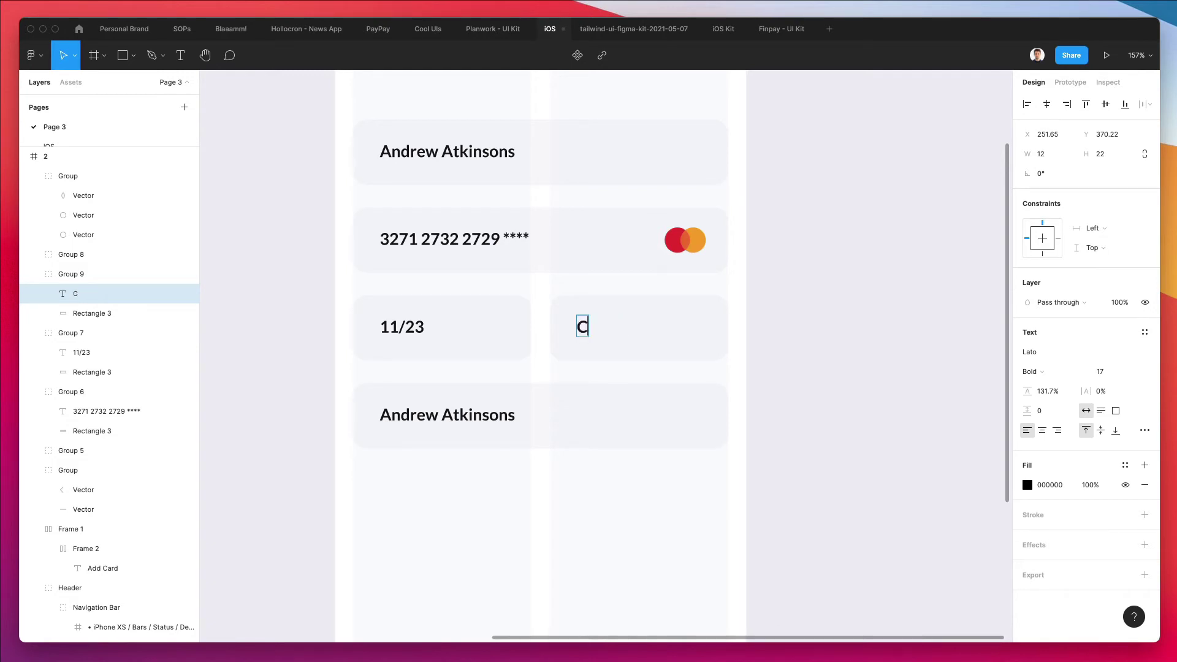
key("Escape")
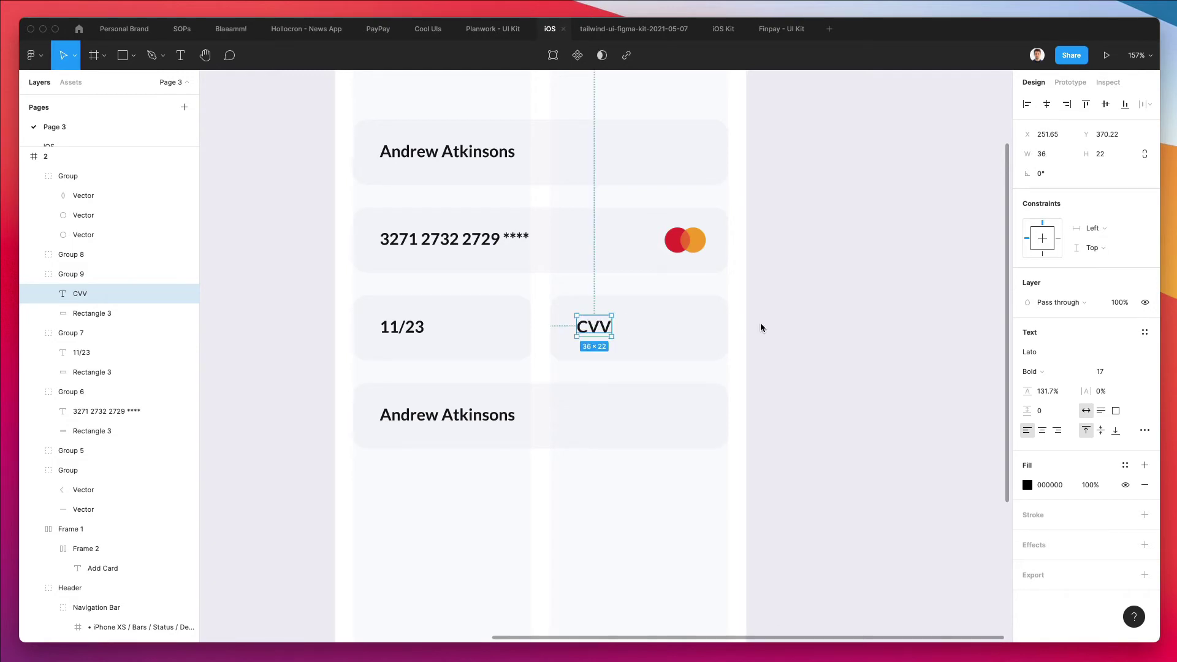
Colour the CVV text grey #828796, sampled from the expiry text
scroll(643, 386, "left", 10)
scroll(644, 386, "down", 6)
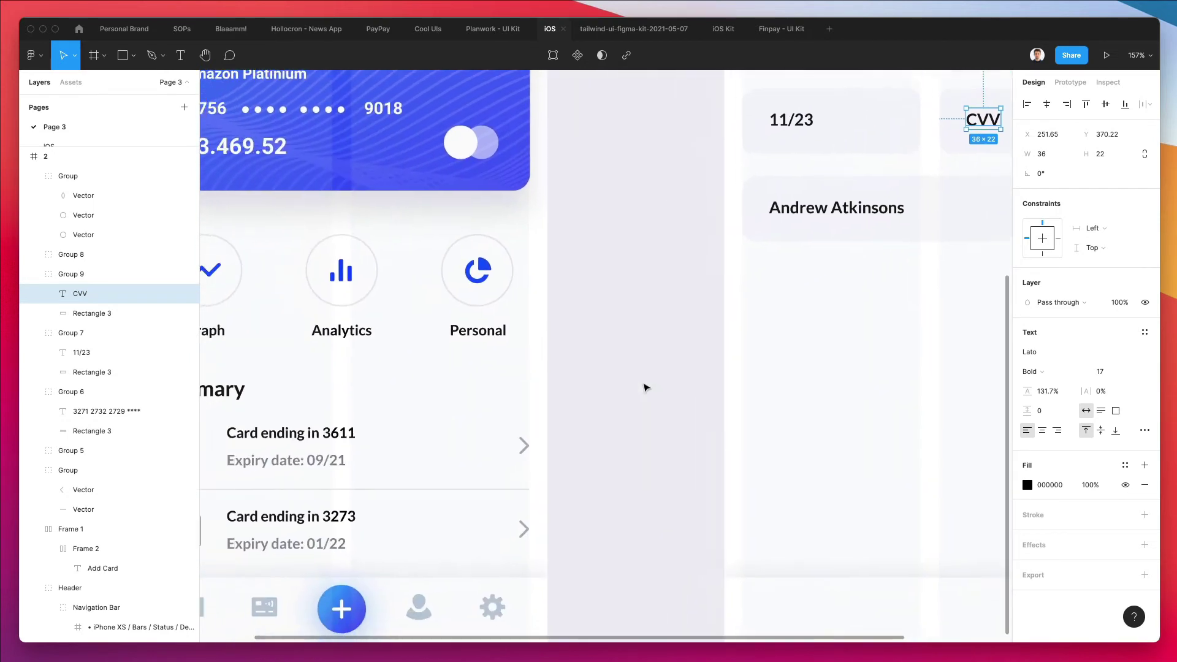
key("i")
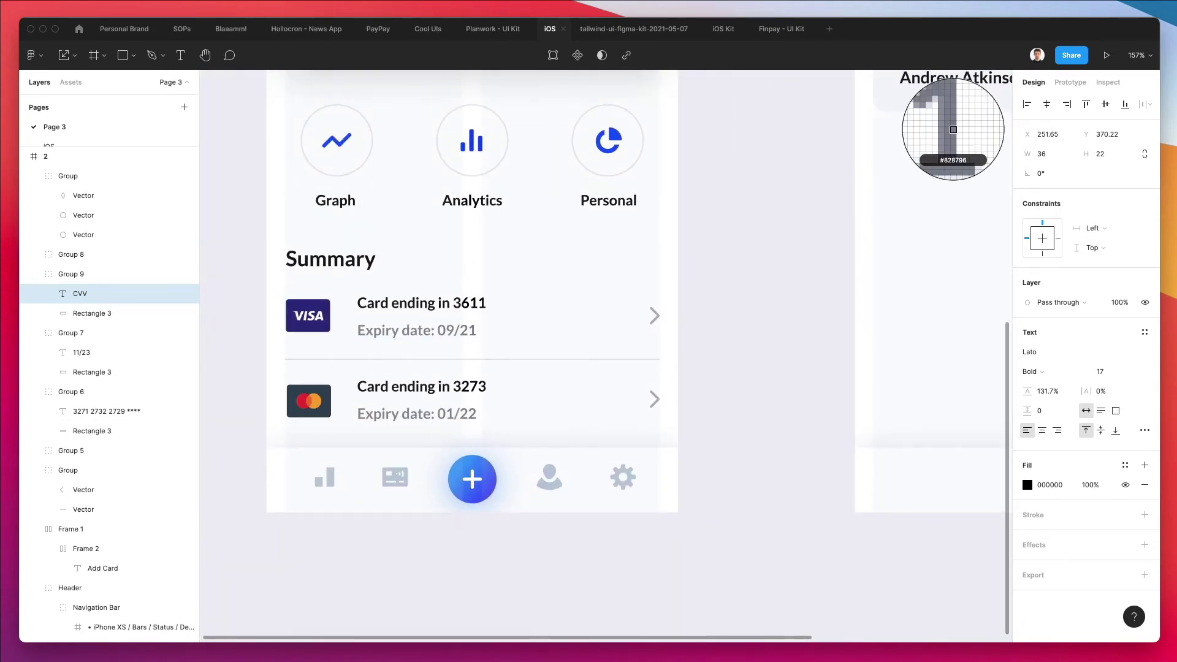
left_click(476, 329)
scroll(485, 331, "up", 3)
scroll(486, 330, "right", 6)
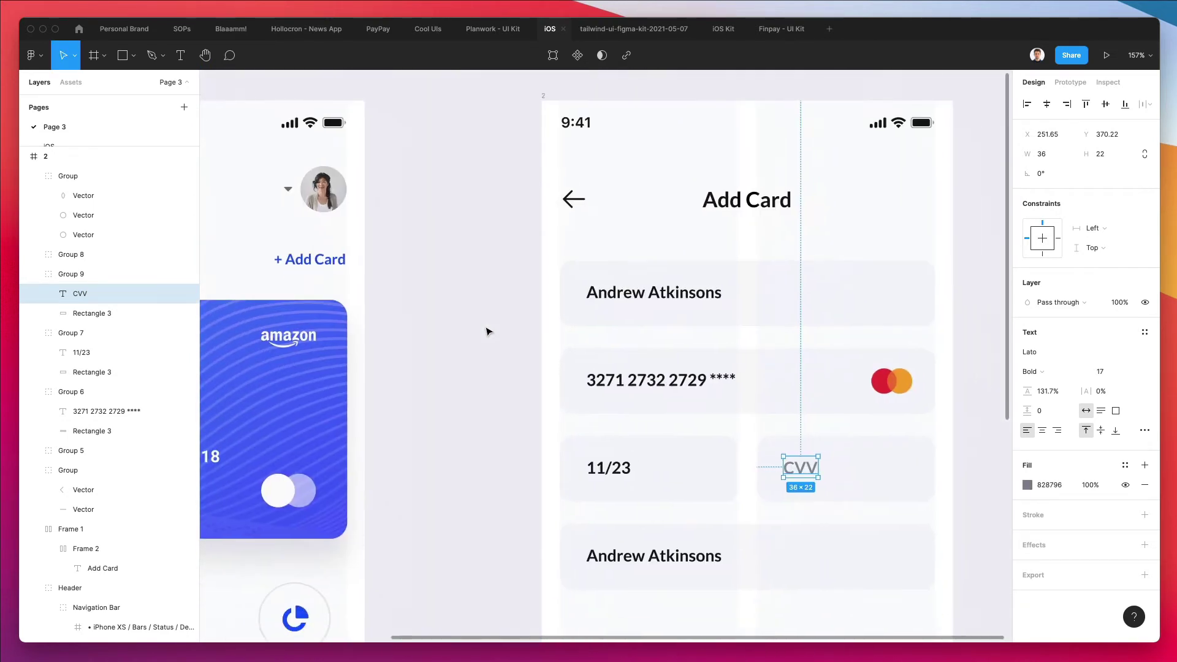
left_click(389, 343)
scroll(388, 344, "down", 5)
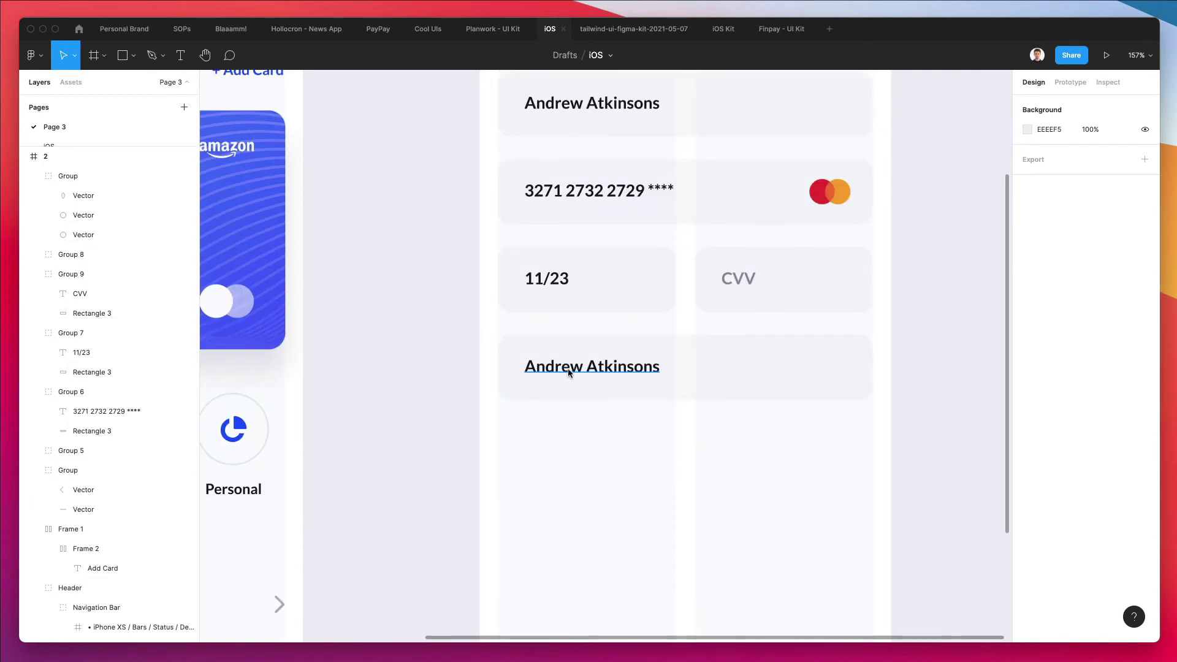
Change the fourth field's text to 'Scan your card'
left_click(579, 370)
double_click(579, 370)
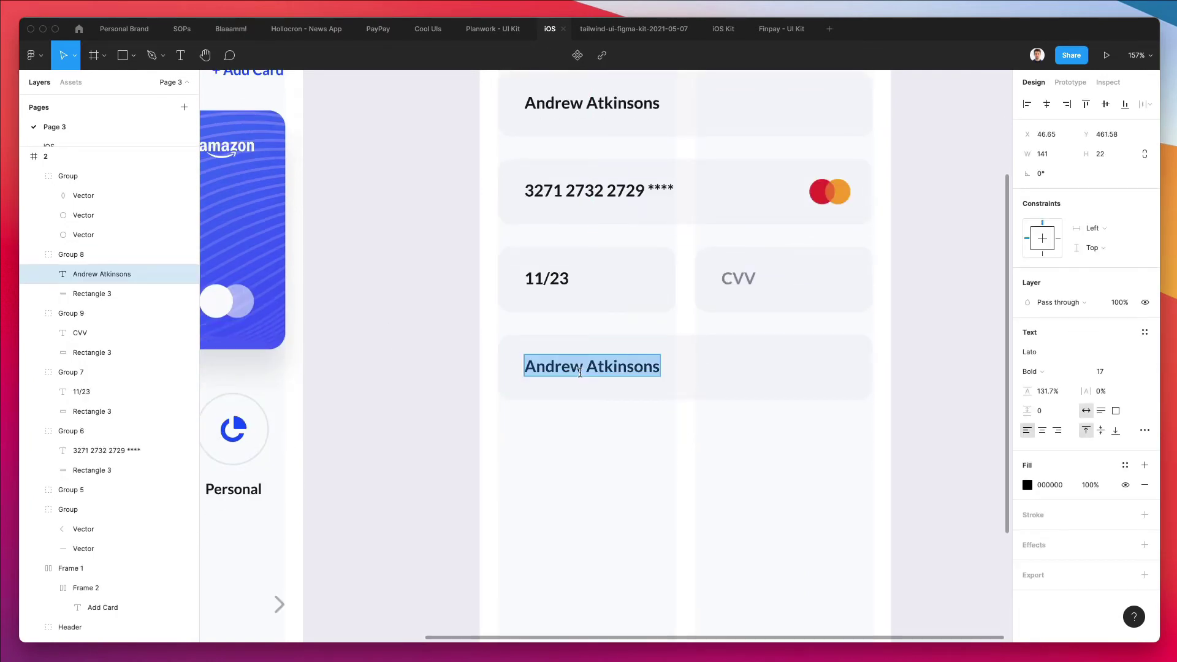
type("Sc")
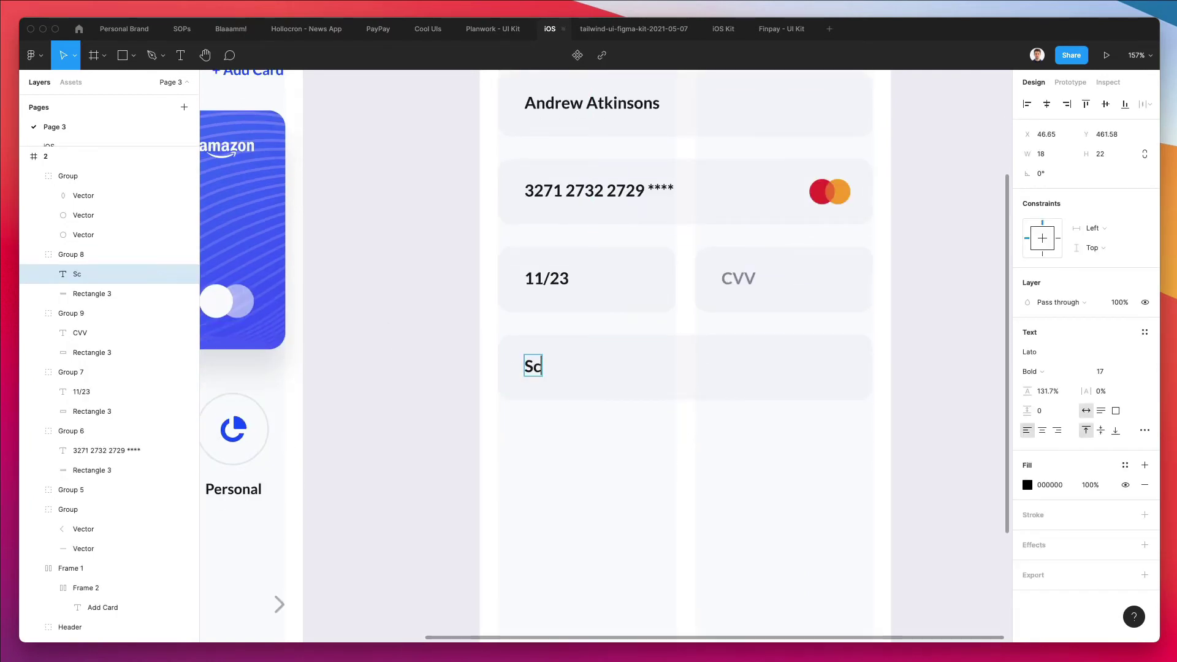
type("an your card")
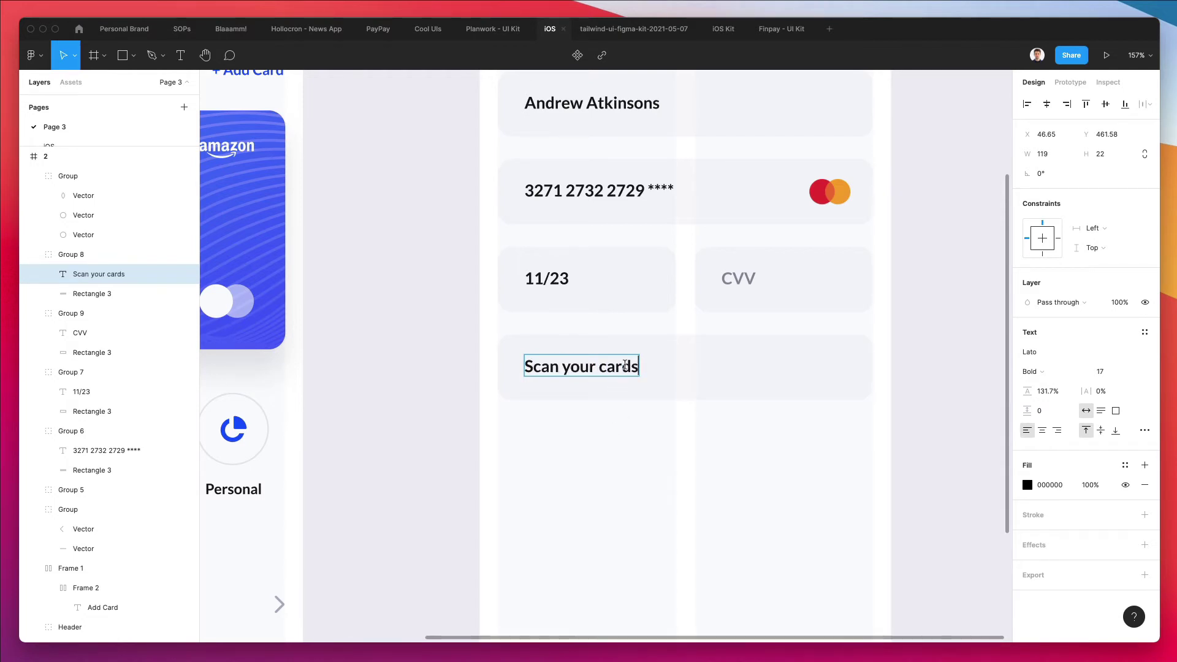
left_click(605, 457)
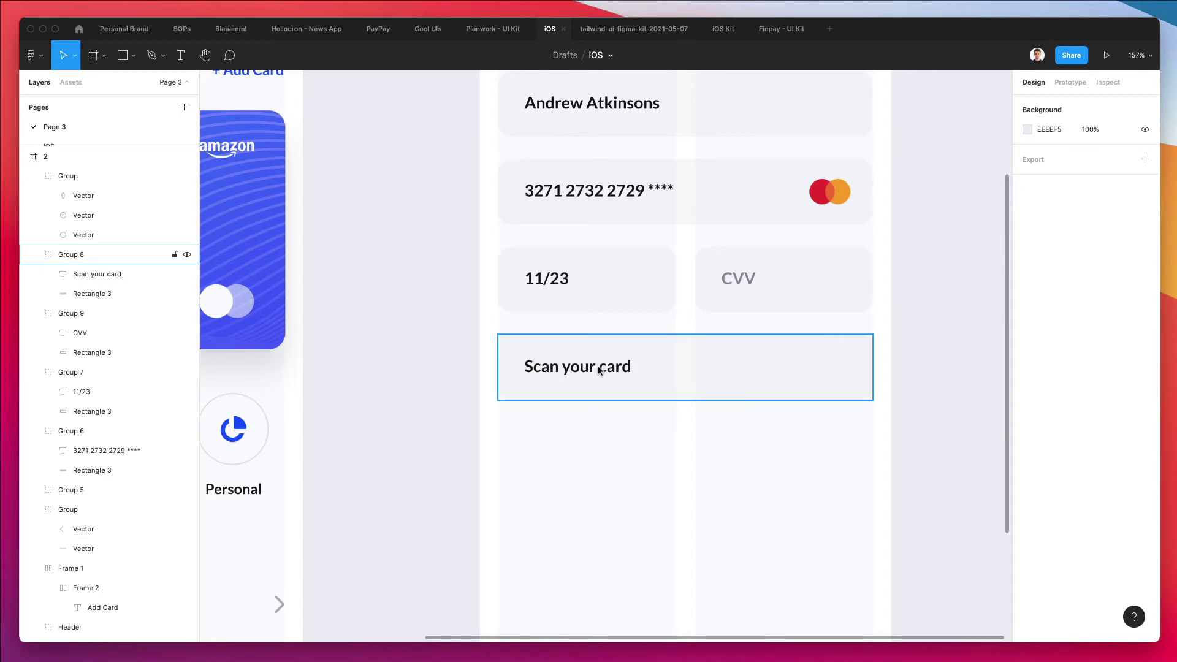
Make the 'Scan your card' label white with the colour picker
left_click(597, 365)
scroll(597, 367, "down", 2)
scroll(597, 370, "down", 1)
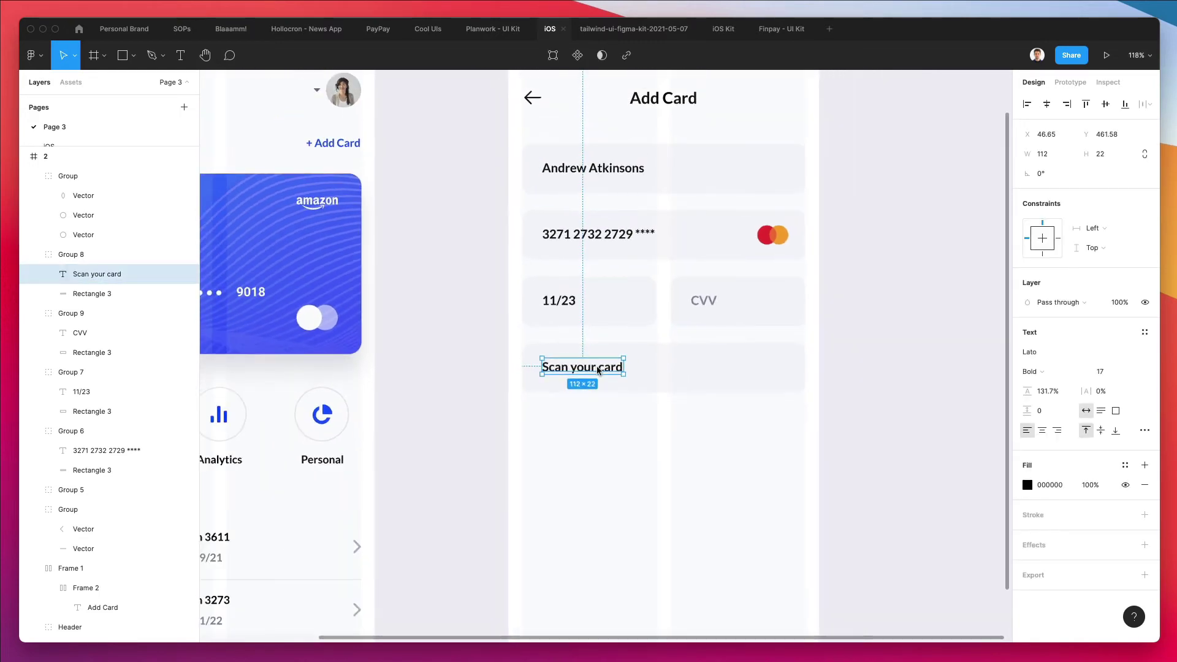
key("i")
left_click(660, 425)
left_click(656, 363)
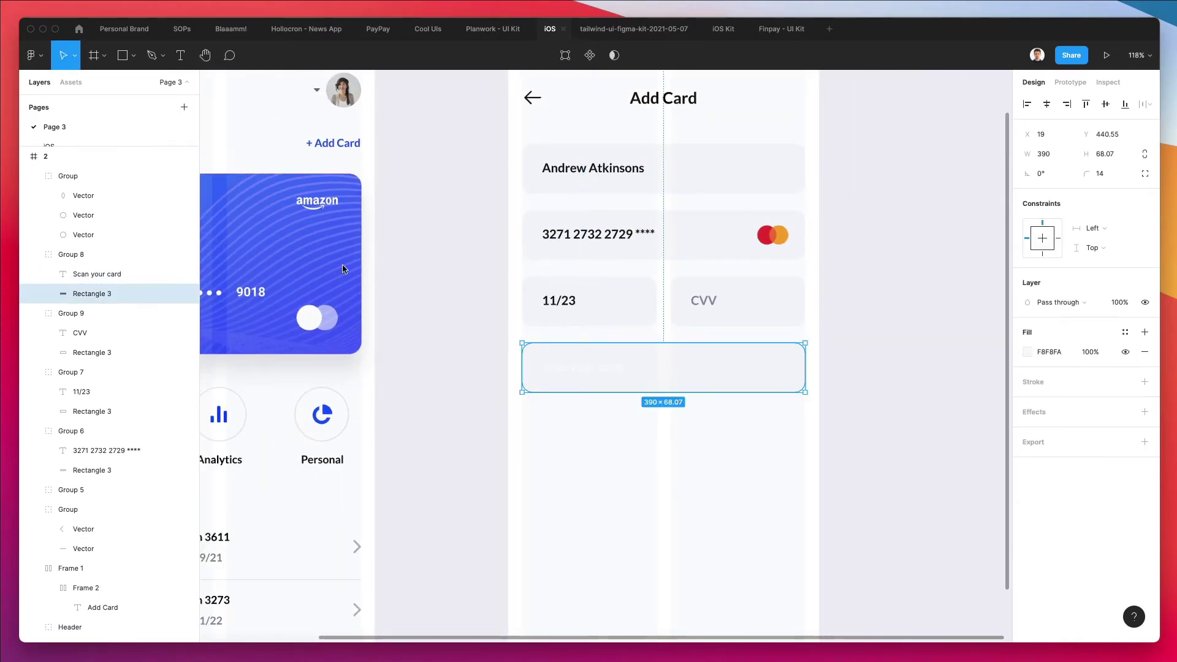
scroll(296, 246, "left", 5)
left_click(262, 182)
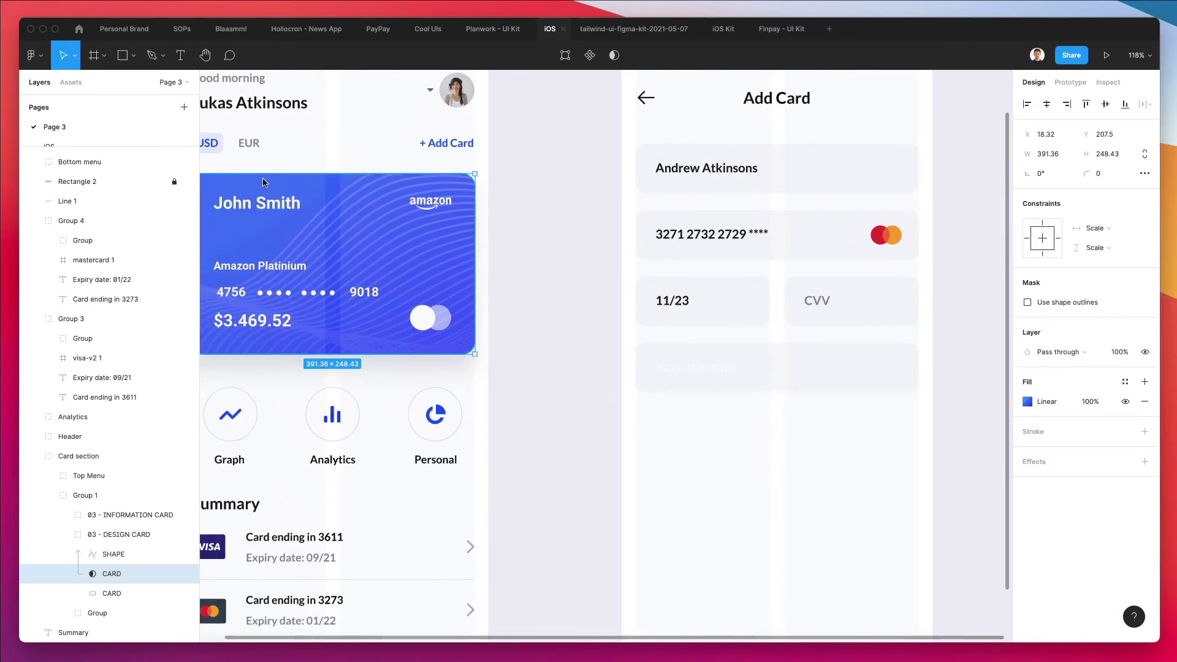
Copy the blue card's properties and paste its gradient onto the Scan your card button
scroll(267, 184, "down", 1)
right_click(267, 182)
mouse_move(334, 231)
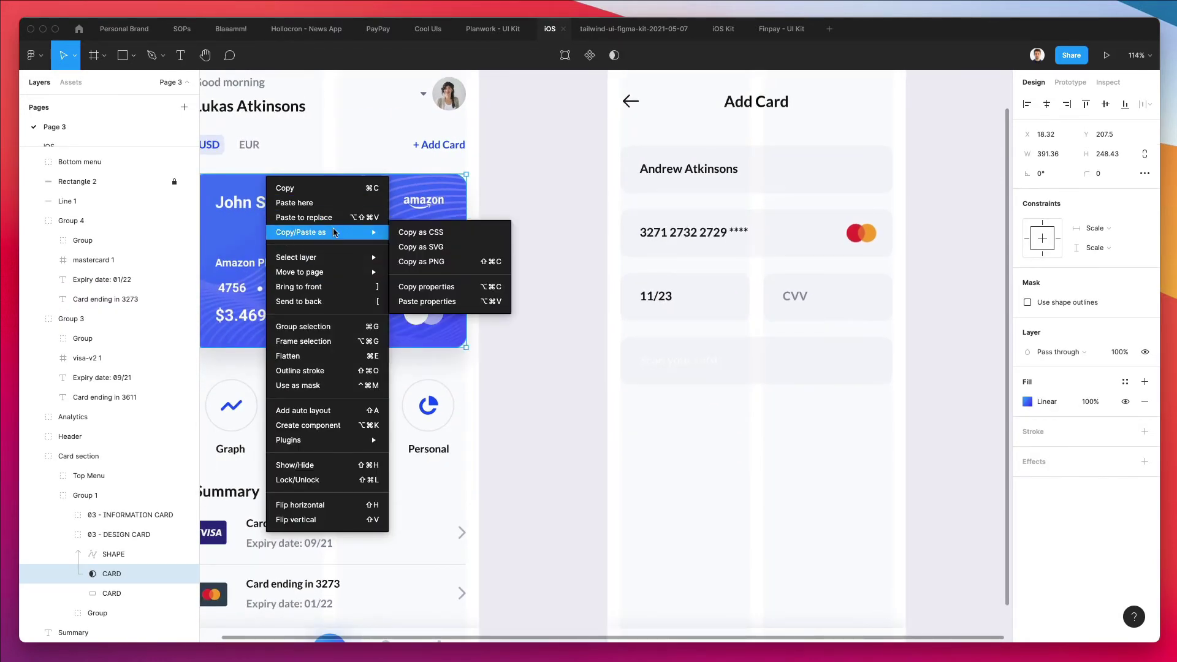
left_click(463, 286)
left_click(756, 356)
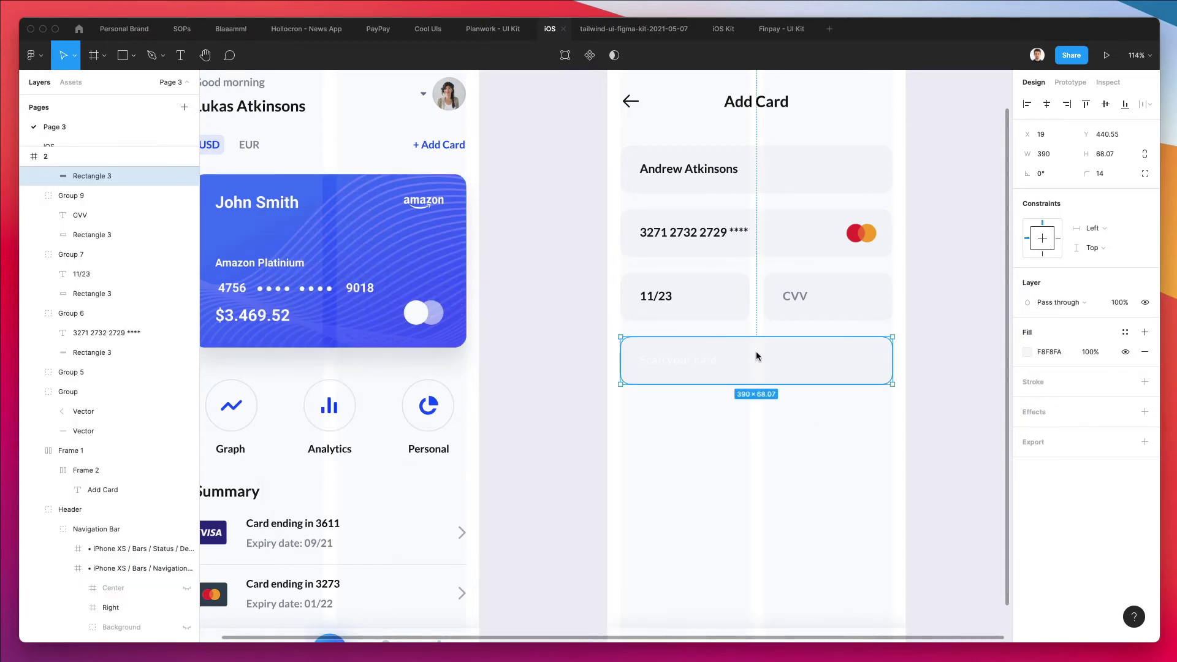
key("super+alt+v")
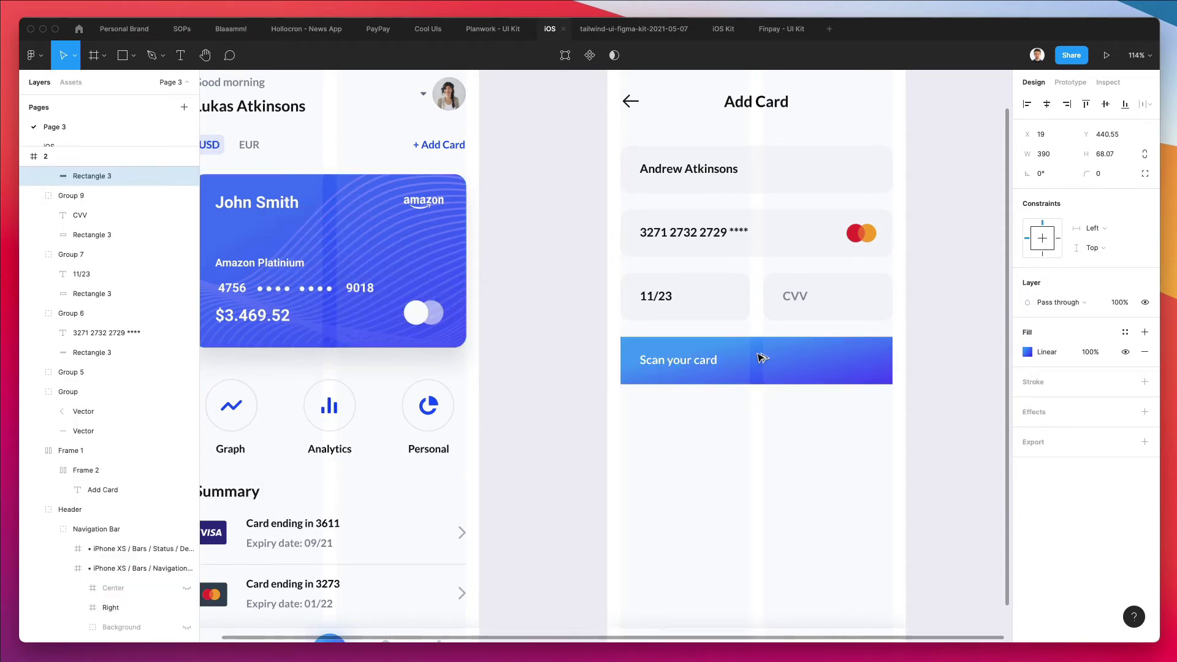
Set the button's corner radius to 14 and shift its label slightly right
left_click(735, 291)
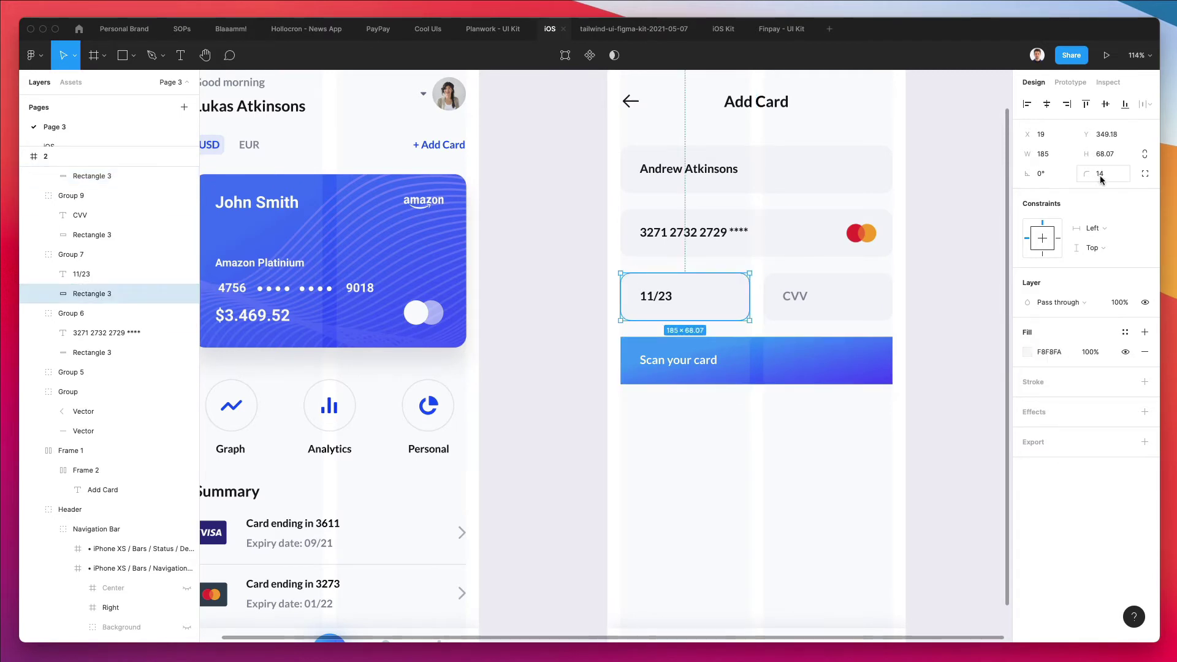
left_click(747, 376)
left_click(1100, 173)
type("14")
key("Return")
left_click(820, 485)
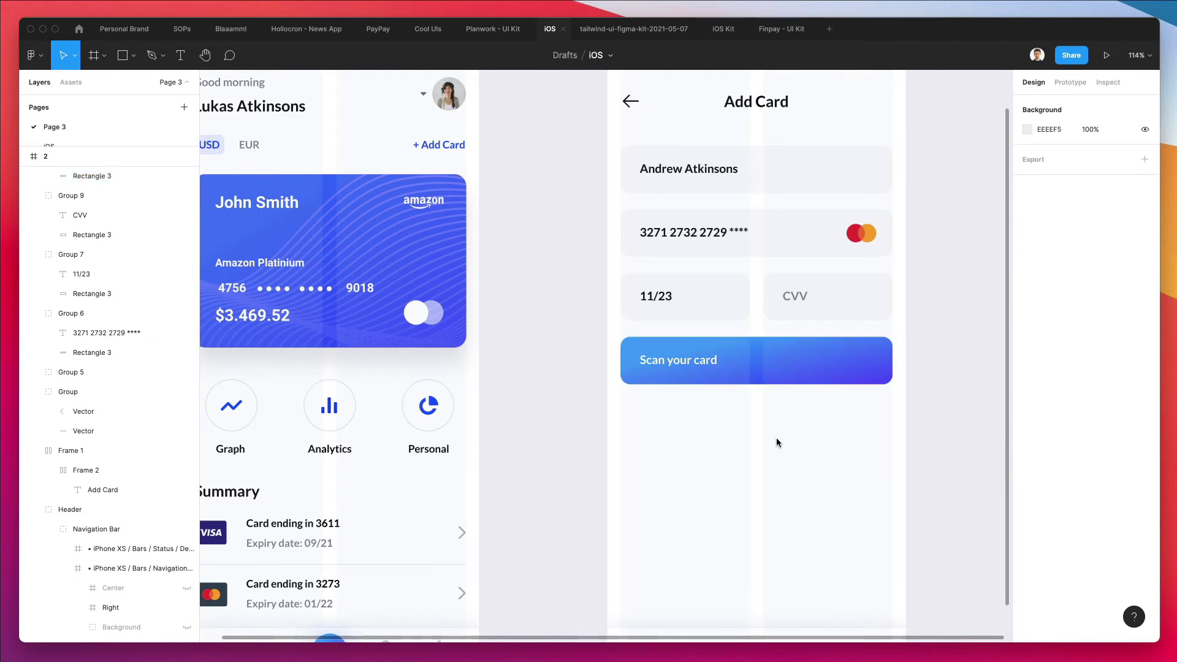
left_click(707, 363)
left_click_drag(692, 363, 715, 361)
left_click(701, 428)
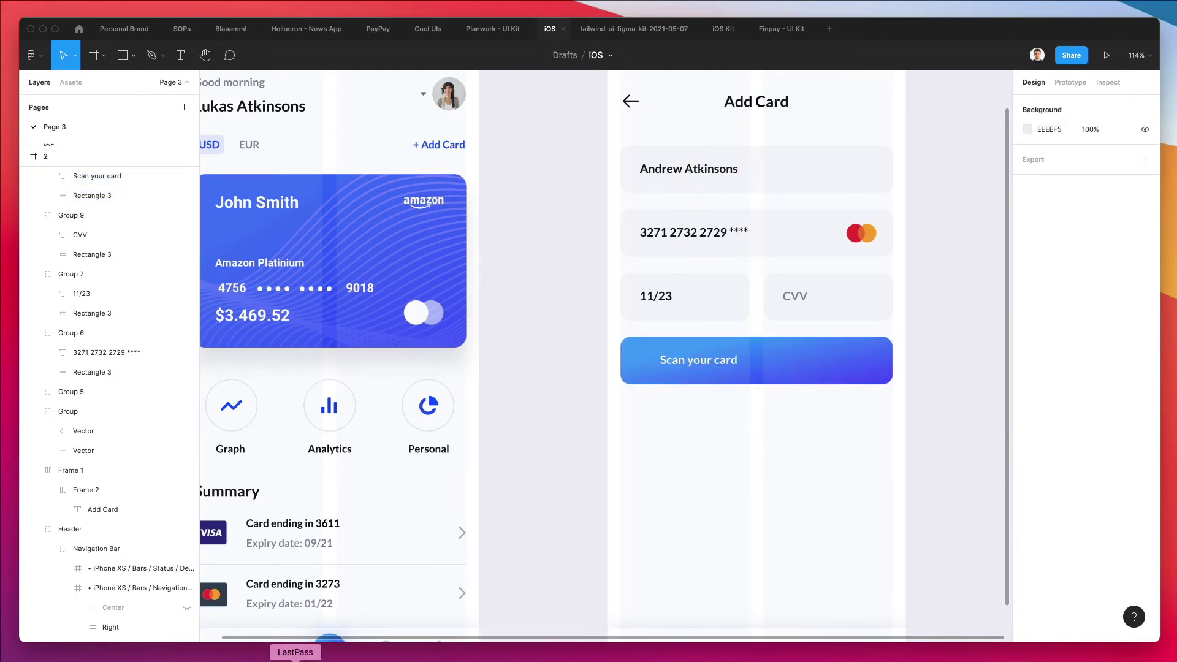
Search Nucleo for 'scan' in Outline style and drop the radar scan icon below the Scan button
left_click(9, 651)
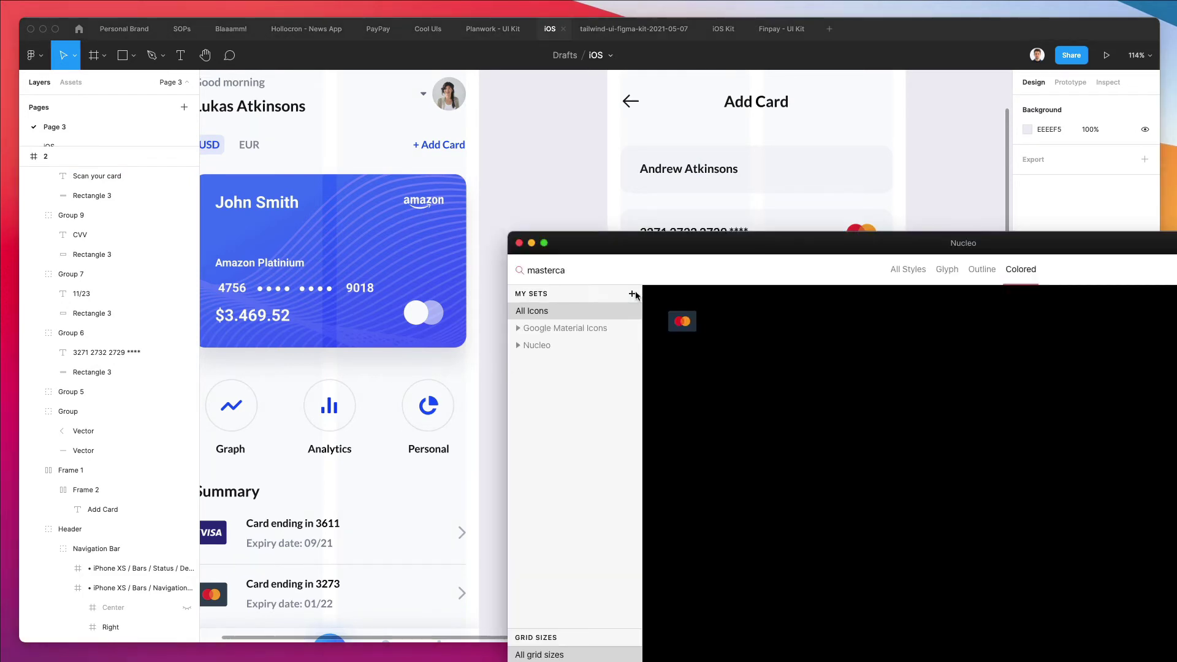
double_click(565, 267)
type("scan")
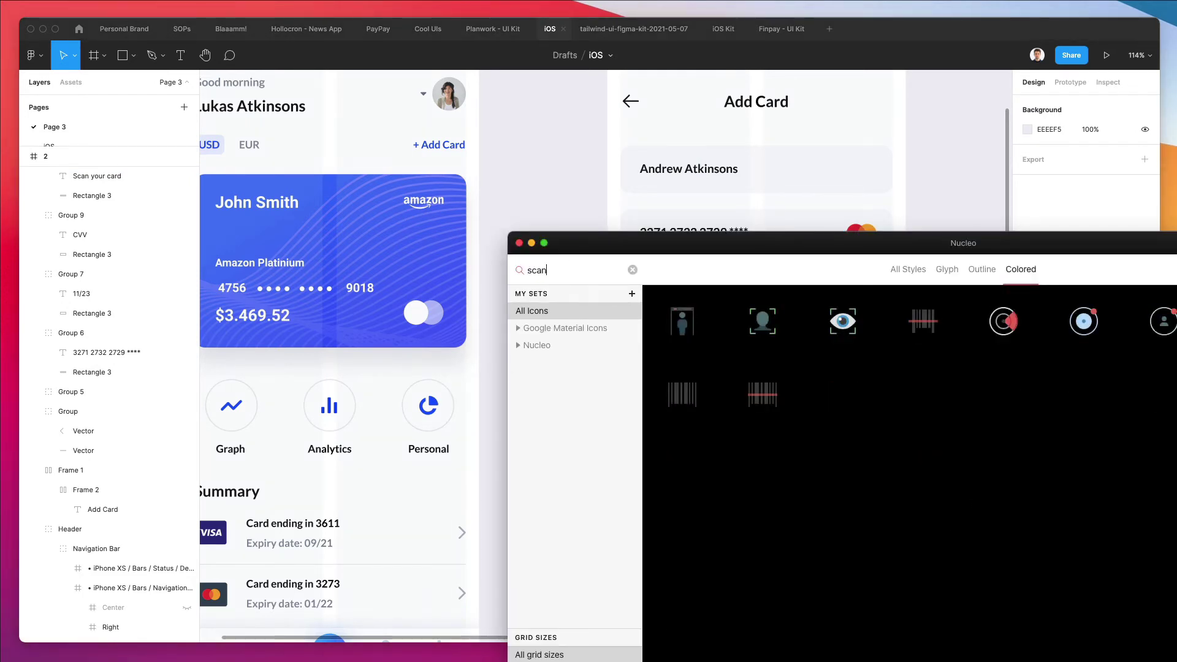
scroll(418, 196, "right", 2)
scroll(418, 197, "down", 1)
scroll(418, 197, "right", 5)
scroll(418, 196, "down", 2)
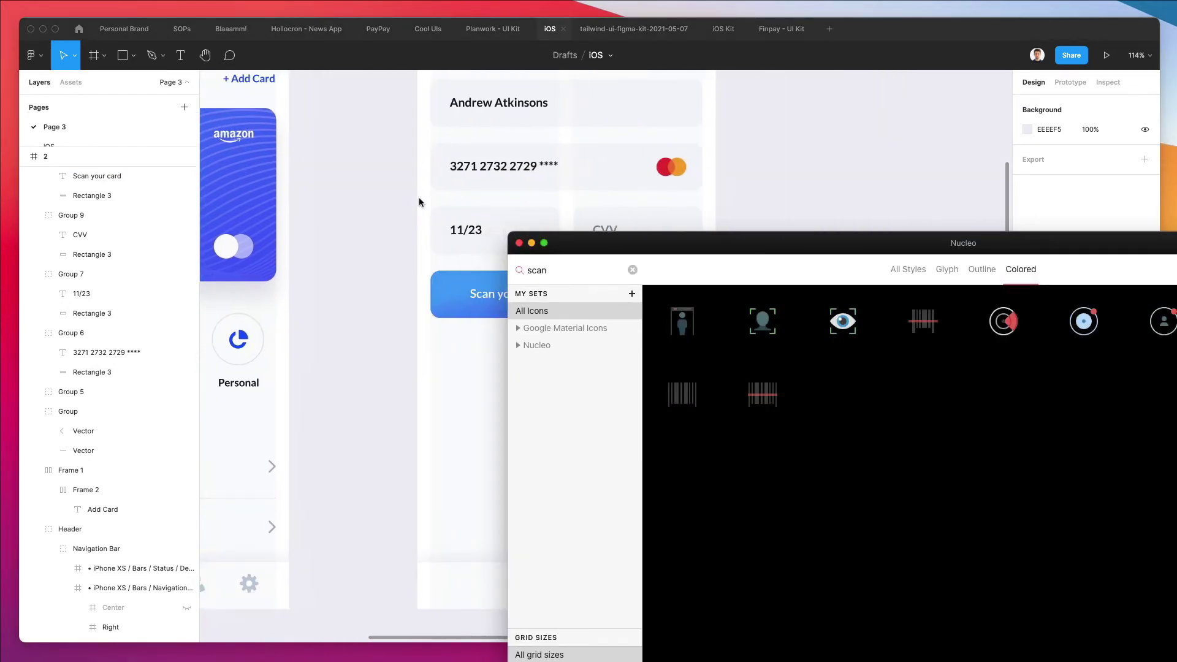
left_click(983, 270)
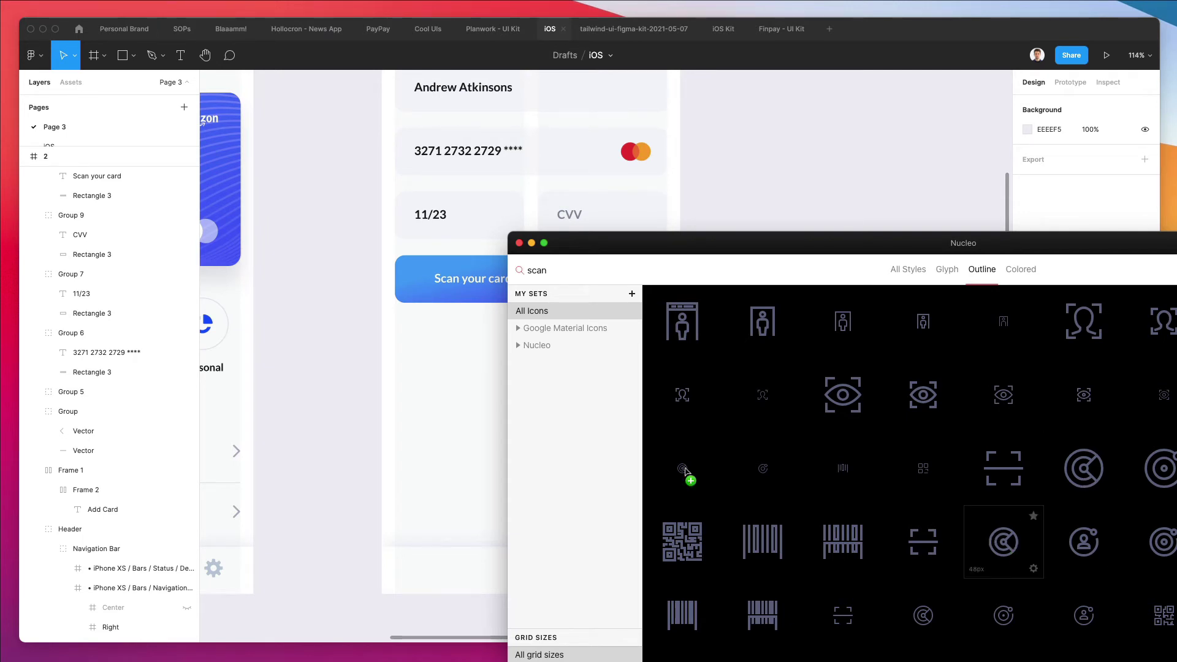
left_click_drag(558, 429, 422, 333)
Move the scan icon into the button, ungroup it, make its stroke white, and scale it to about 28 px
scroll(416, 310, "up", 5)
scroll(416, 309, "up", 5)
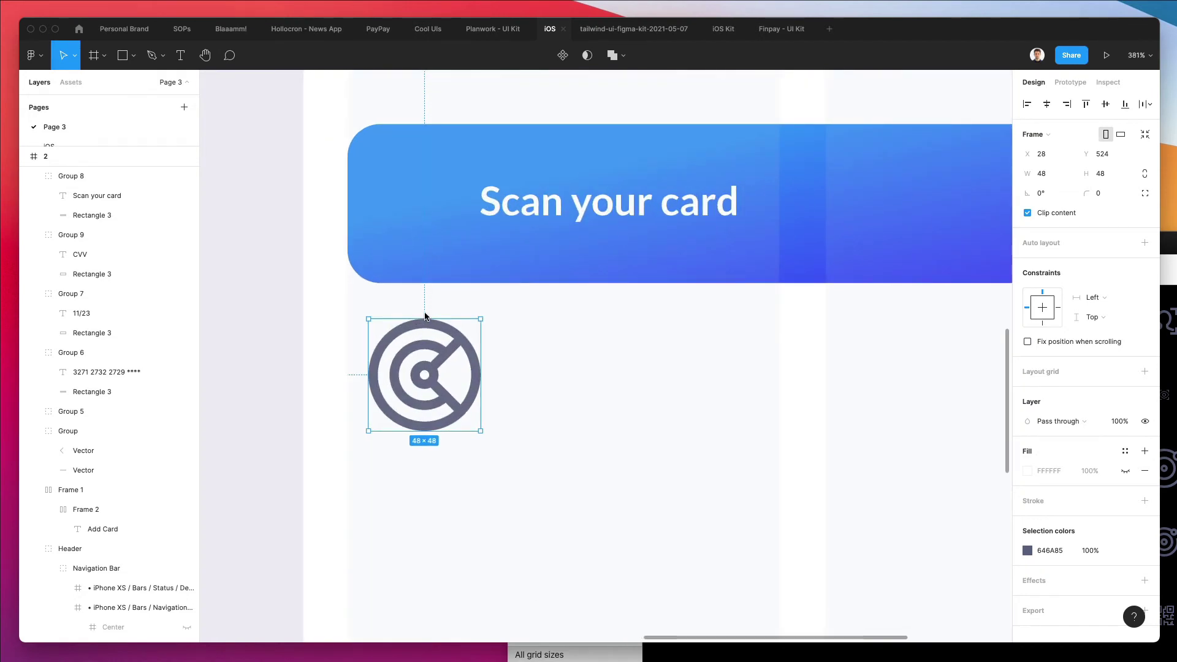
left_click_drag(425, 313, 434, 210)
key("v")
key("ctrl+shift+r")
key("i")
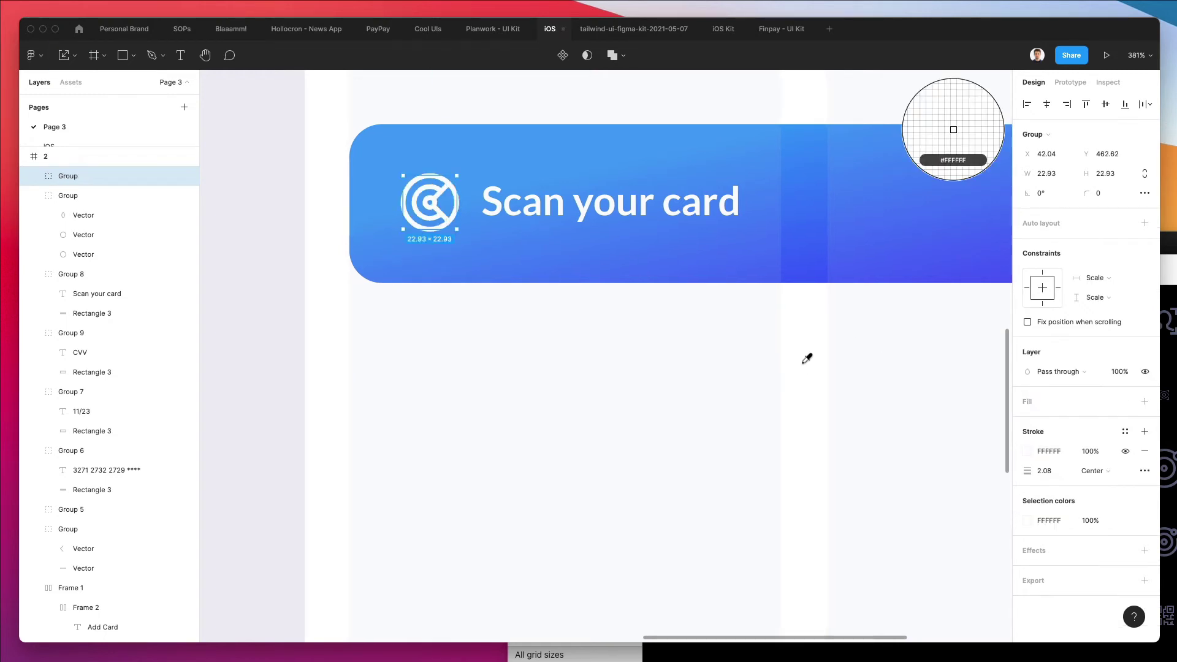
key("Escape")
scroll(802, 359, "down", 3)
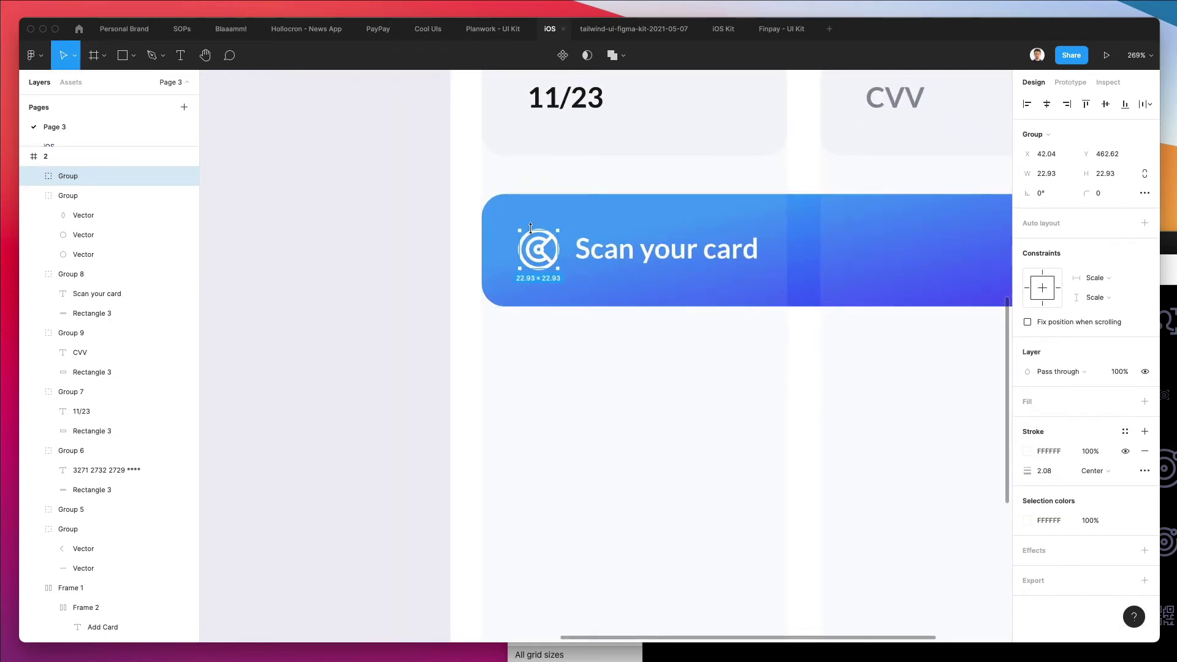
mouse_move(530, 227)
left_mouse_down()
mouse_move(566, 223)
mouse_move(543, 244)
left_mouse_up()
key("k")
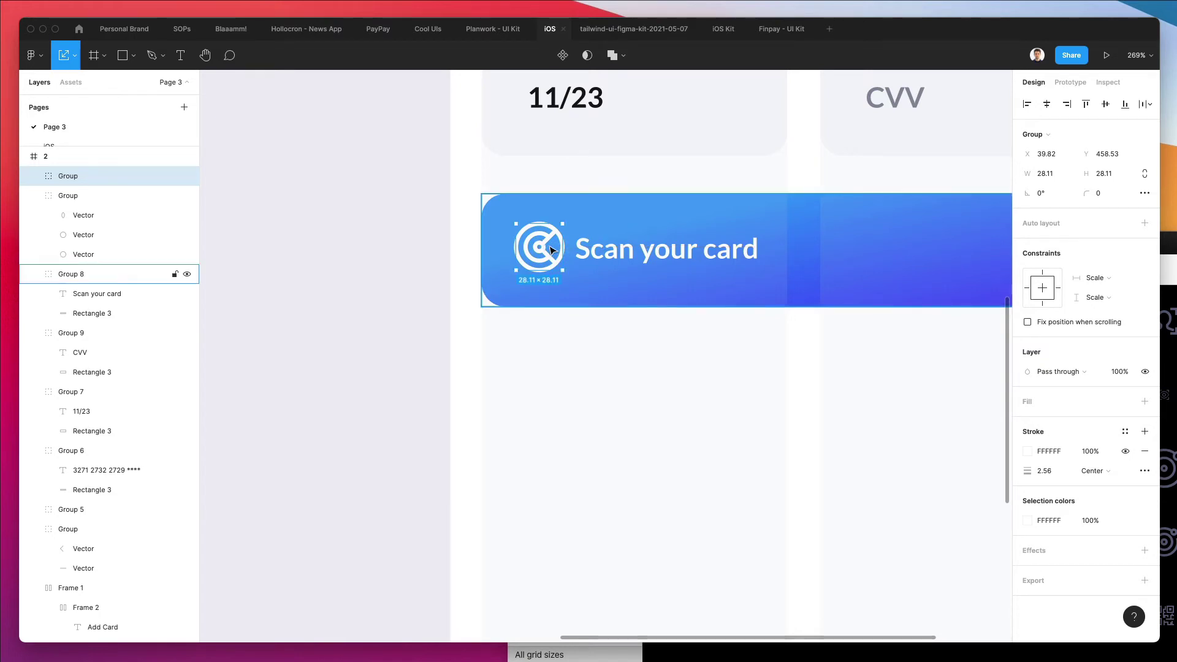
key("Down")
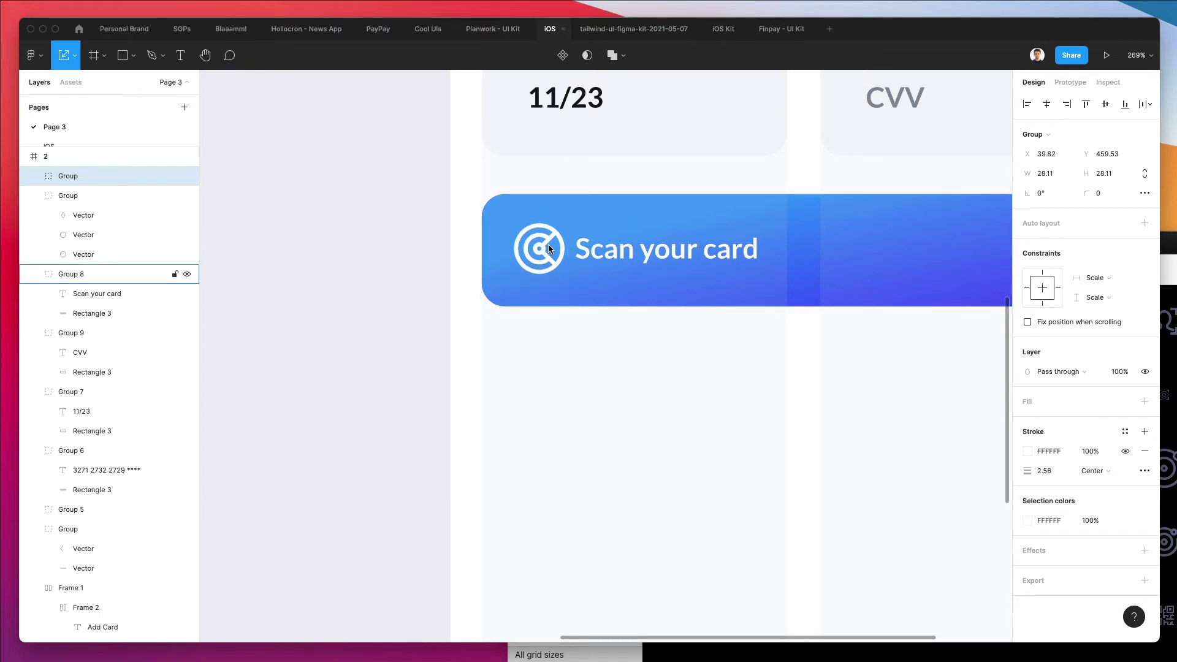
Nudge the 'Scan your card' label right so it clears the icon
left_click(612, 246)
double_click(614, 247)
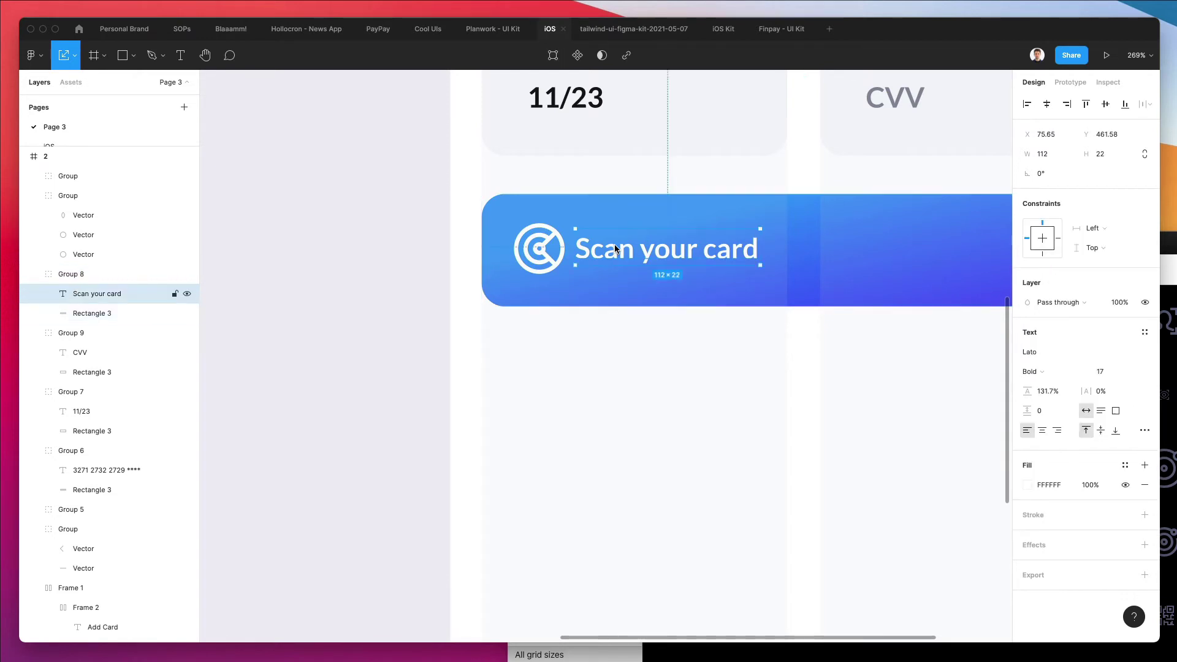
key("Right")
key("Right")
key("Right")
key("Right")
key("Right")
key("Right")
key("Right")
key("Right")
scroll(614, 245, "down", 3)
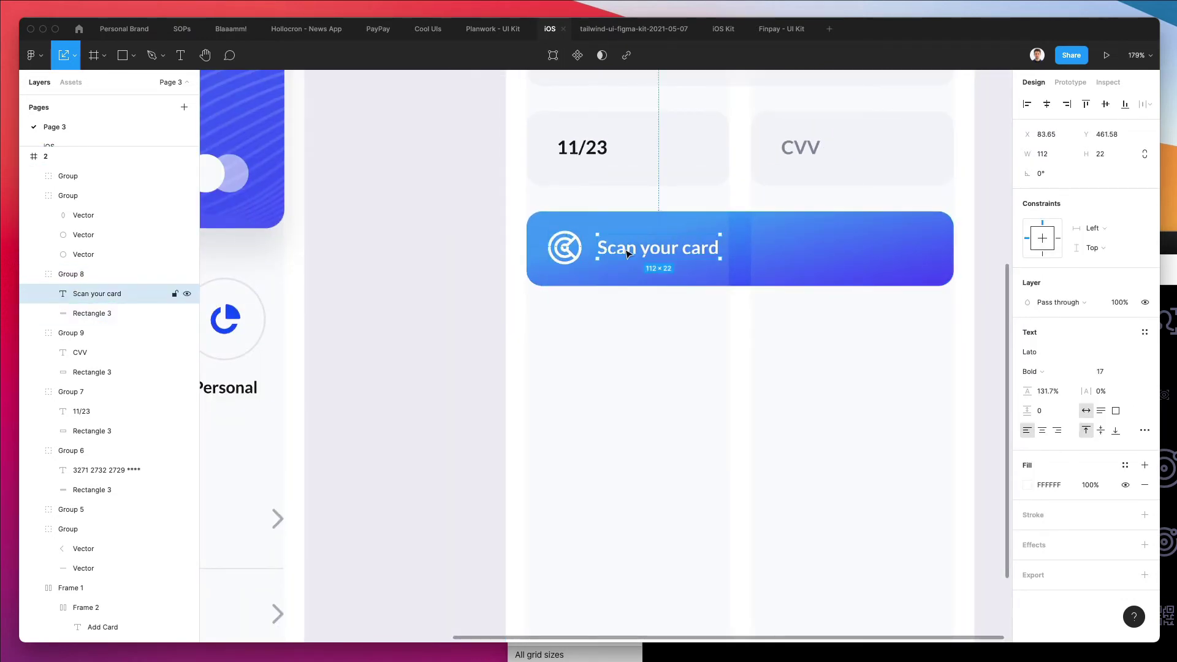
left_click(657, 370)
scroll(658, 371, "down", 3)
scroll(658, 375, "down", 3)
left_click(658, 375)
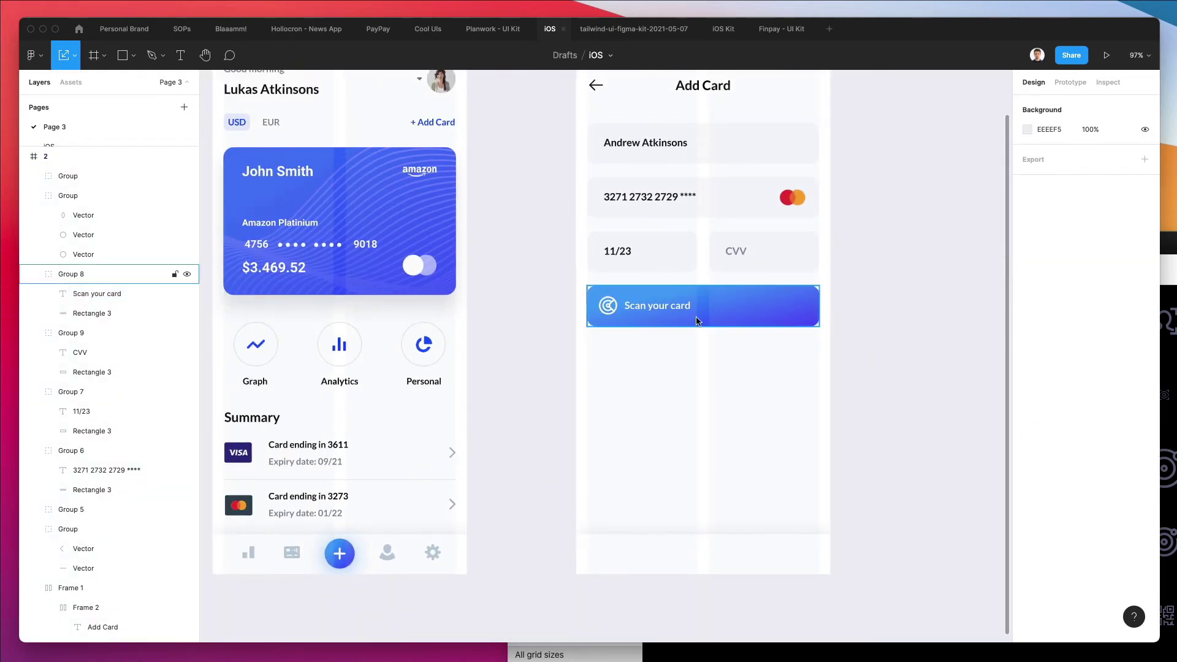
Paste the Summary-row chevron into frame 2 and move it to the button's right end
left_click(451, 452)
scroll(883, 242, "up", 2)
scroll(656, 384, "up", 3)
key("ctrl+v")
scroll(655, 385, "up", 2)
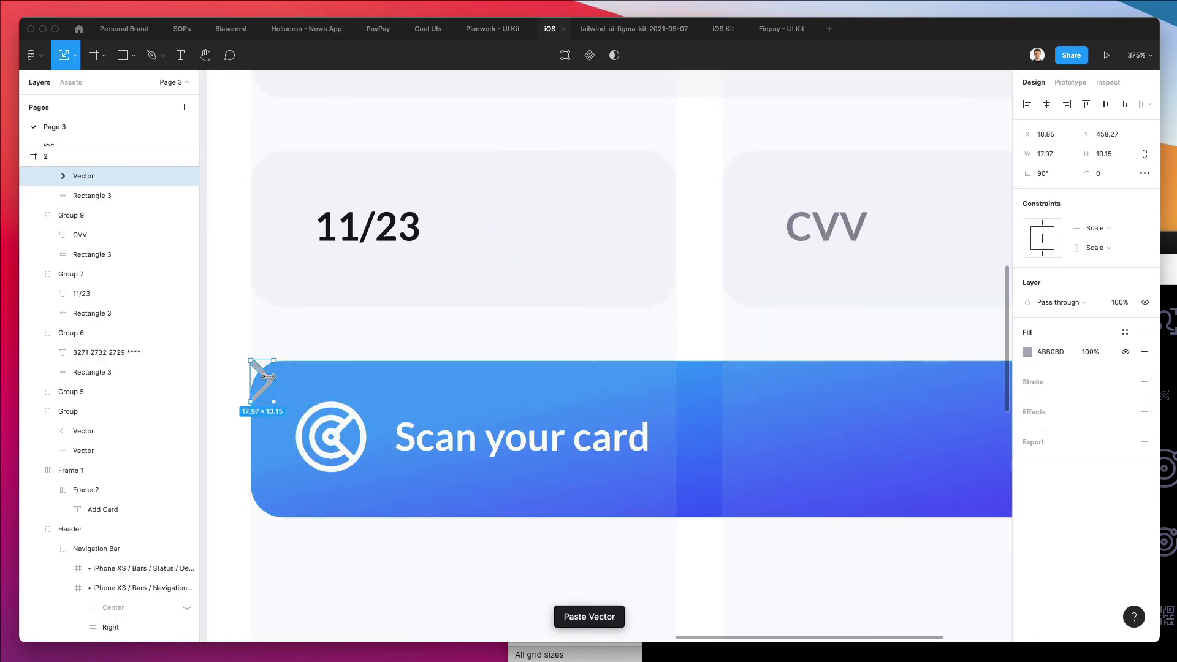
left_click_drag(266, 377, 773, 392)
Make the chevron white with the eyedropper
key("i")
left_click(364, 432)
scroll(771, 392, "down", 3)
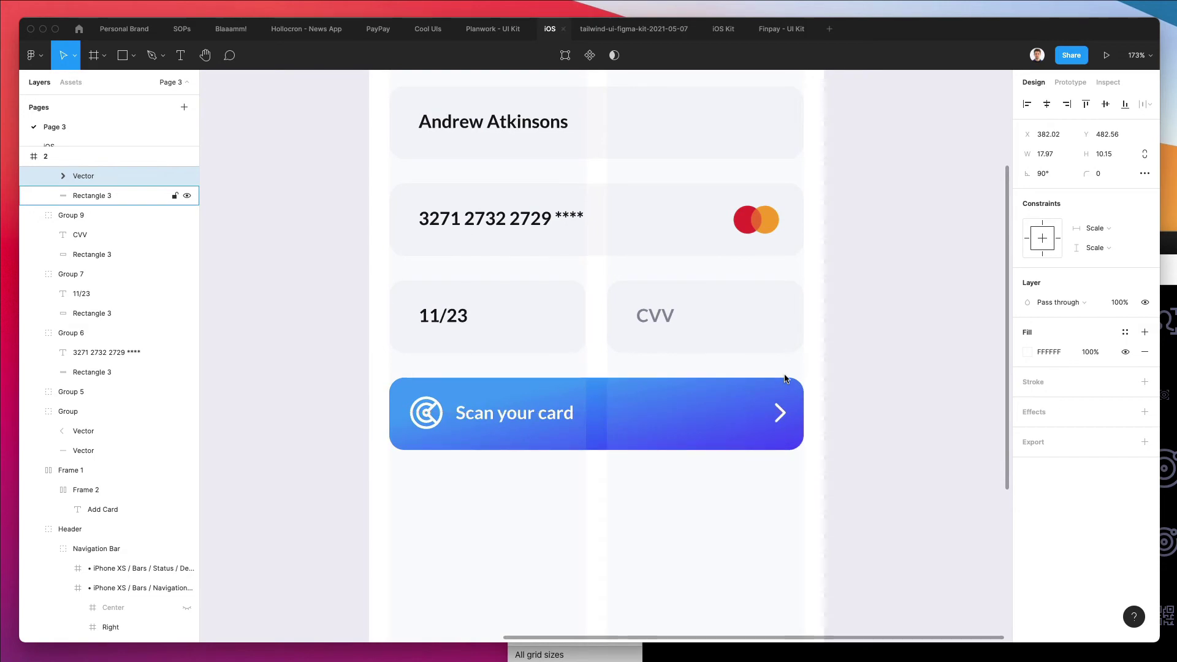
left_click(865, 365)
scroll(865, 366, "down", 3)
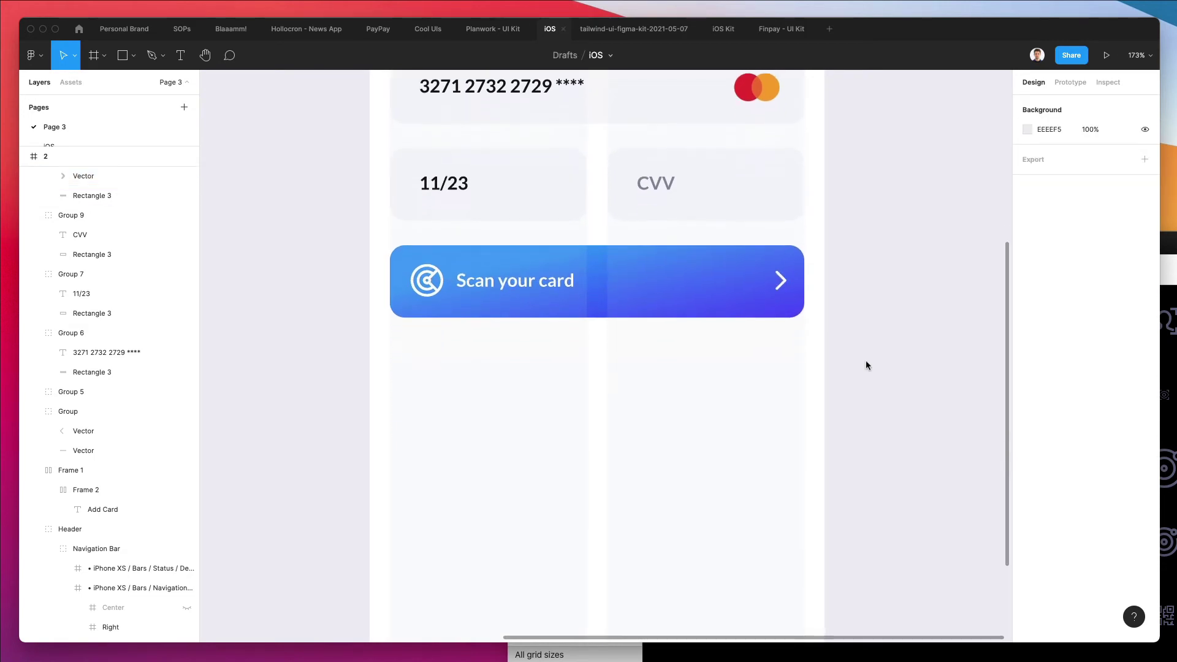
scroll(866, 365, "left", 2)
scroll(866, 362, "down", 6)
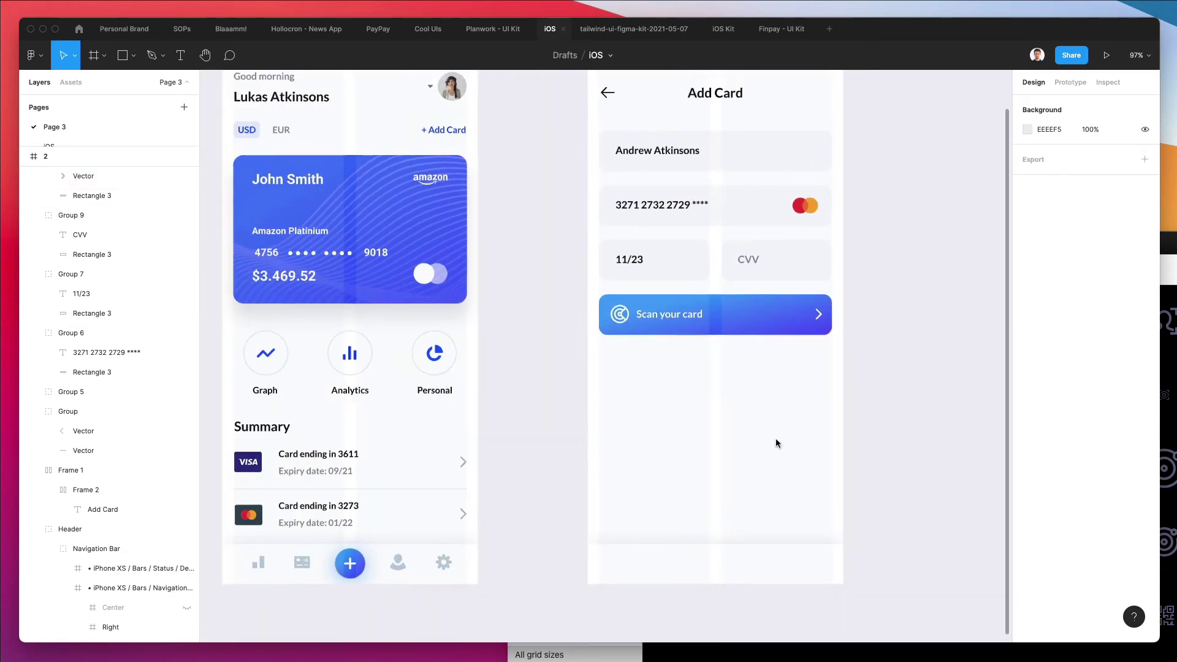
Unlock Rectangle 2 and stretch its top edge up to about 388 tall
right_click(636, 547)
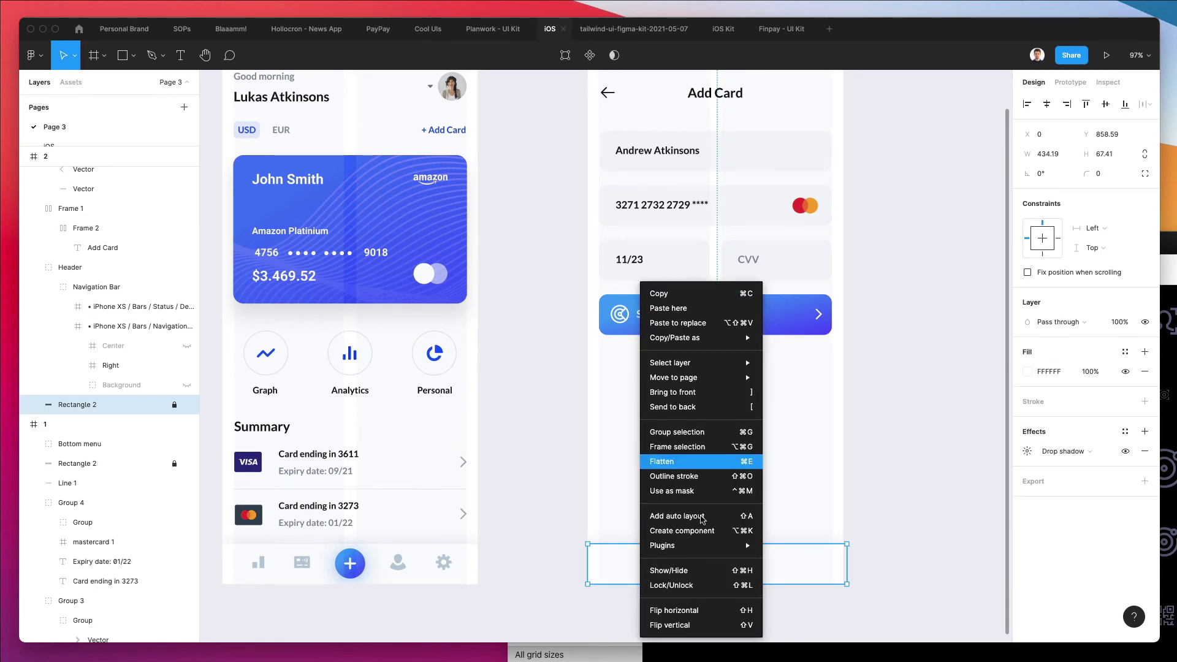
mouse_move(681, 547)
left_click(174, 405)
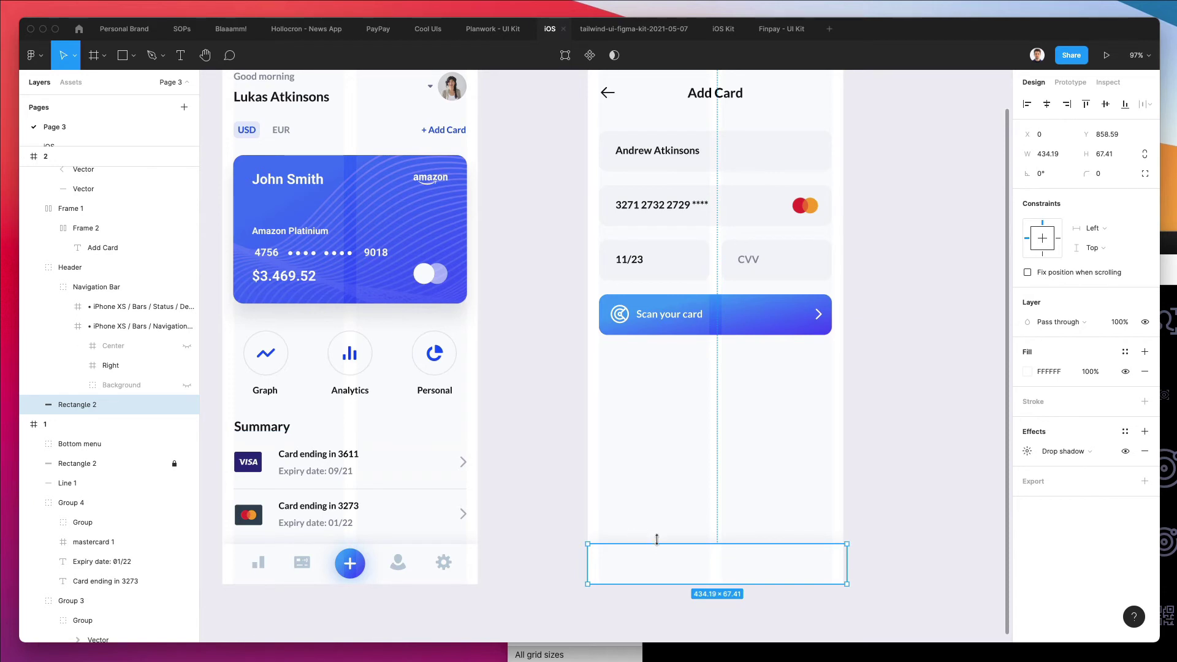
left_click_drag(656, 543, 678, 353)
Fill the rectangle with F8F8FA, remove its drop shadow, and select the cardholder-name text
key("i")
left_click(953, 130)
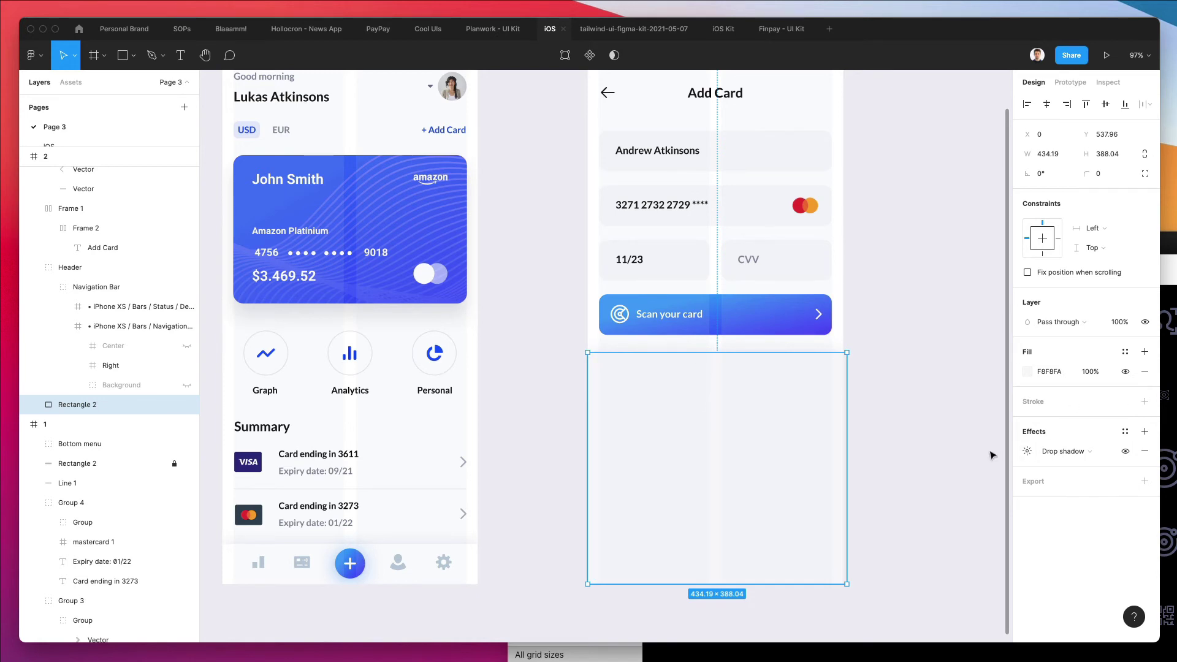
left_click(1143, 451)
left_click(869, 368)
scroll(874, 365, "right", 2)
scroll(874, 365, "down", 1)
left_click(581, 129)
scroll(656, 123, "up", 1)
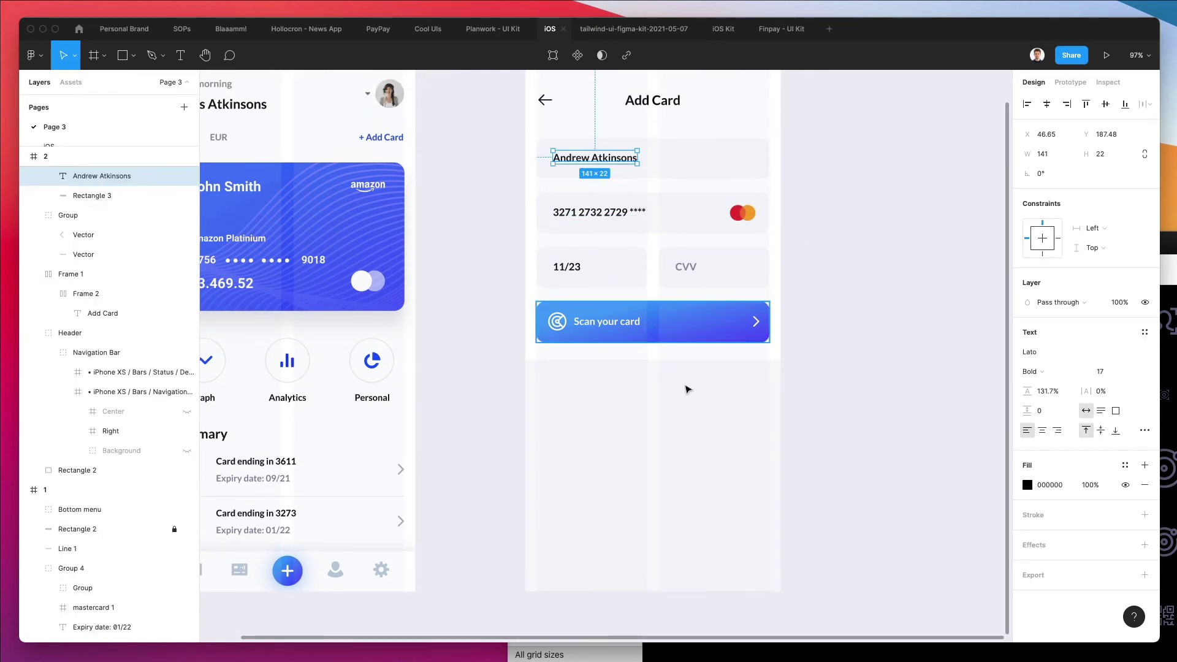
Paste the cardholder text into the grey area, change it to '1', and set size 35
left_click(679, 420)
key("ctrl+v")
scroll(679, 421, "up", 2)
left_click_drag(585, 117, 593, 451)
double_click(594, 450)
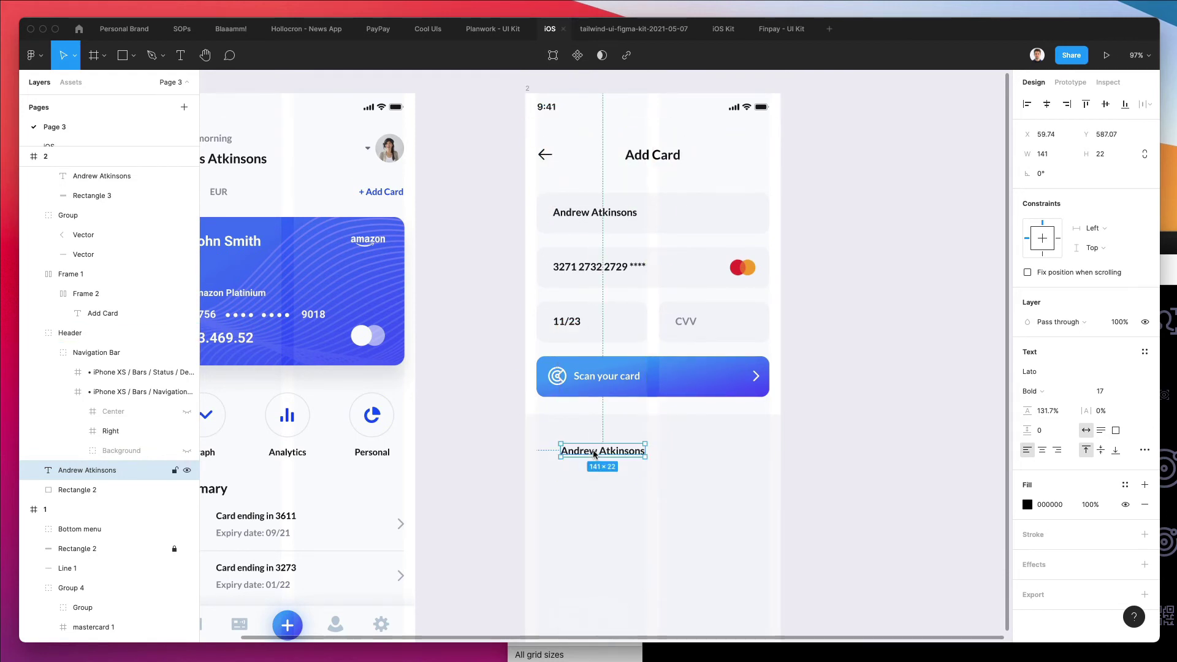
type("1")
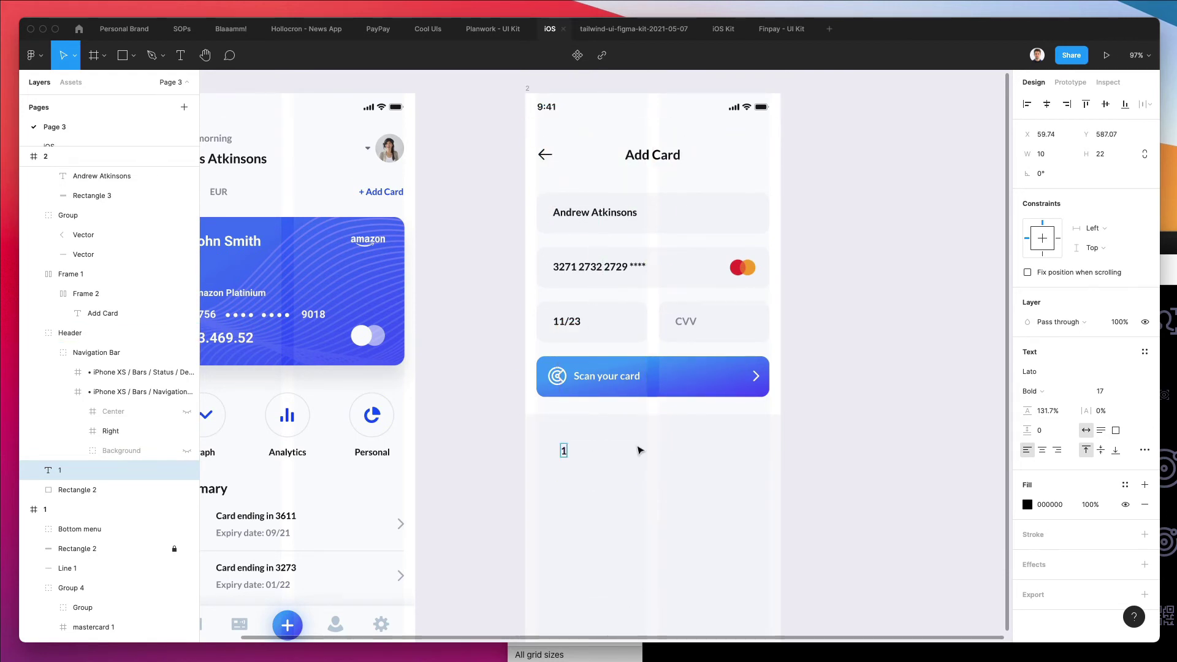
key("Escape")
scroll(613, 429, "down", 1)
left_click(1115, 395)
key("shift+Up")
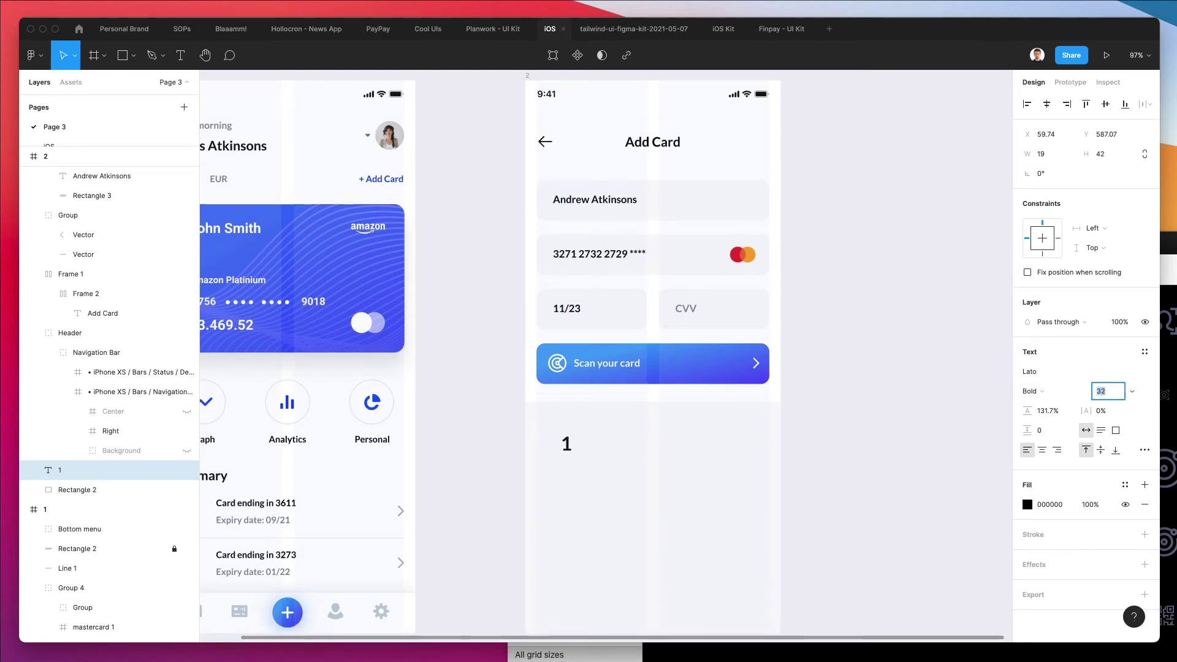
key("Up")
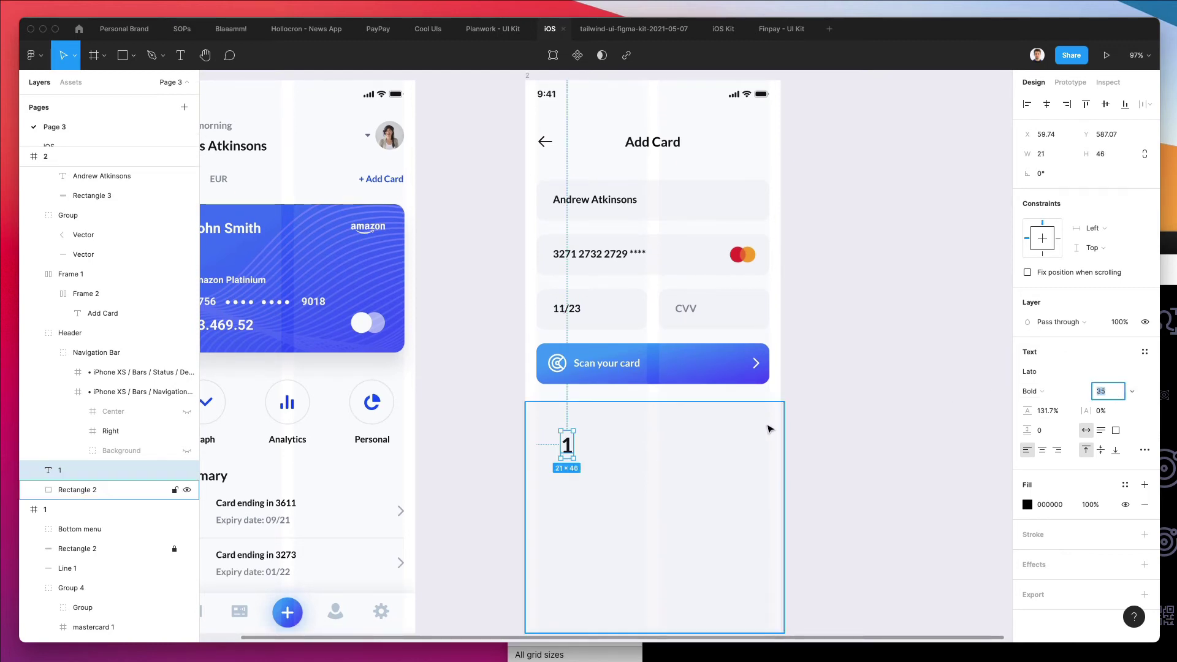
Lock the large background rectangle below the card
left_click(766, 429)
right_click(769, 429)
left_click(801, 586)
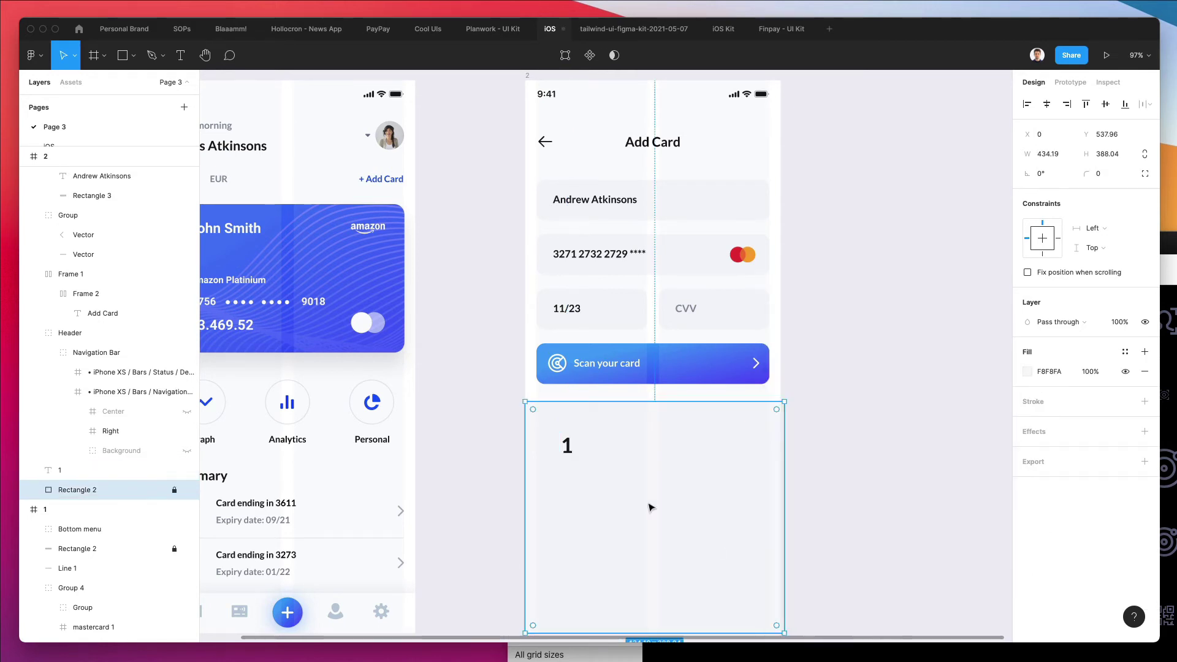
scroll(617, 454, "down", 5)
Duplicate the 1 into a grouped row of three, then copy the row into four rows
left_click(572, 318)
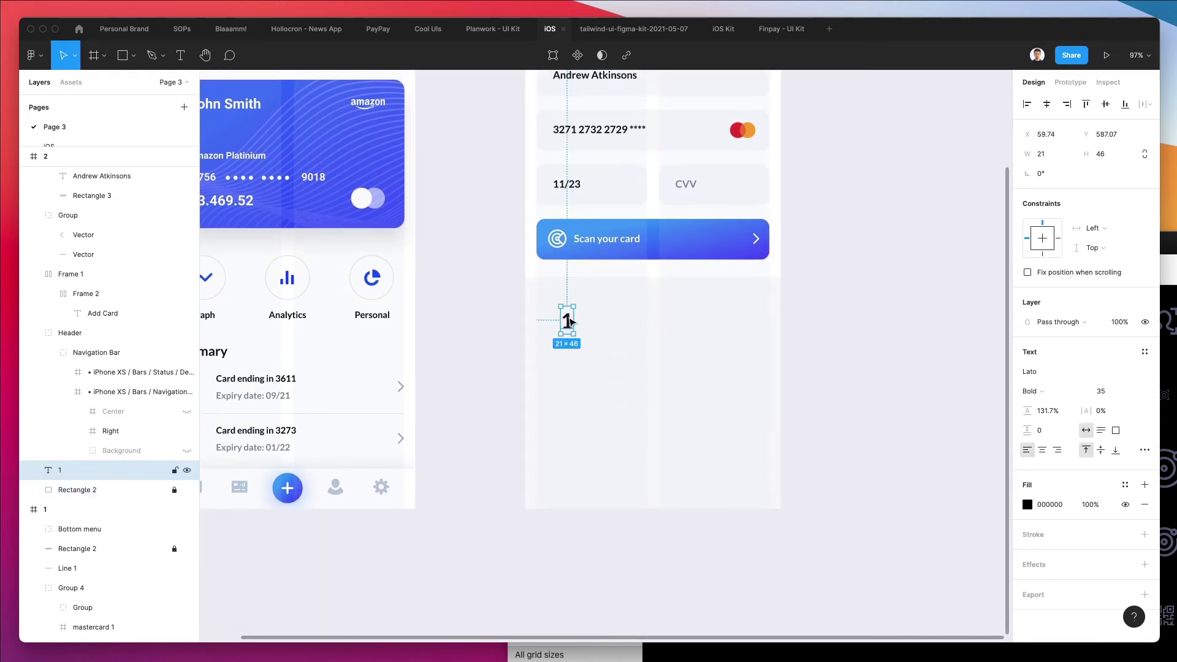
left_click_drag(569, 320, 656, 323)
key("super+d")
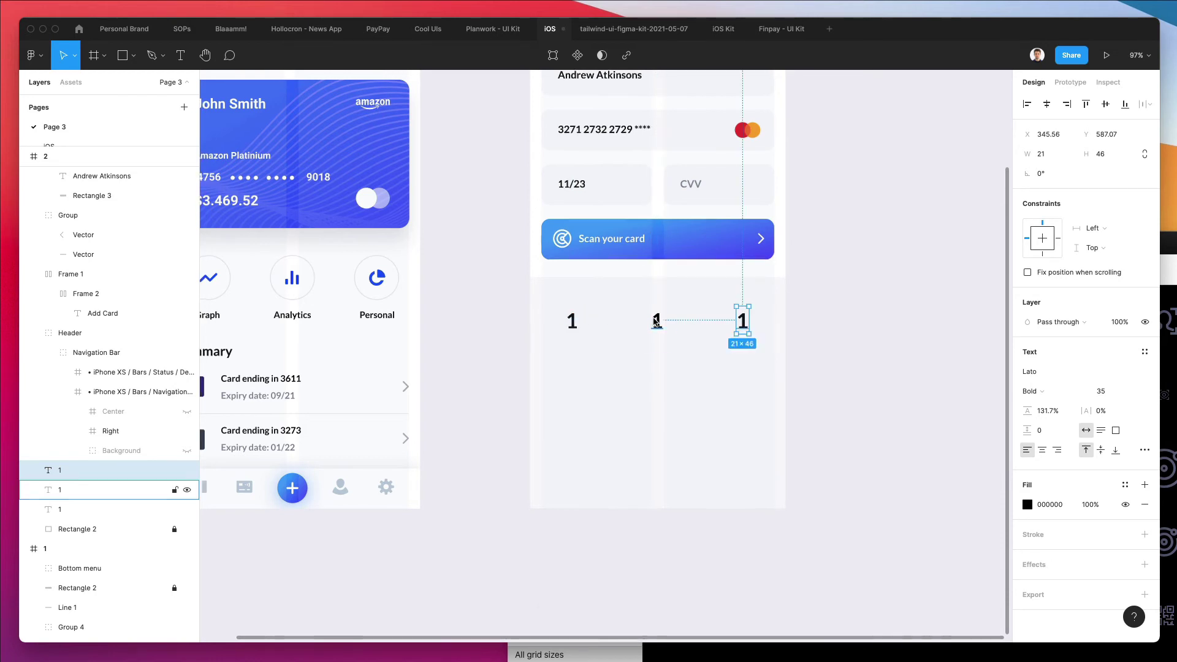
left_click_drag(771, 364, 809, 363)
left_click(799, 341)
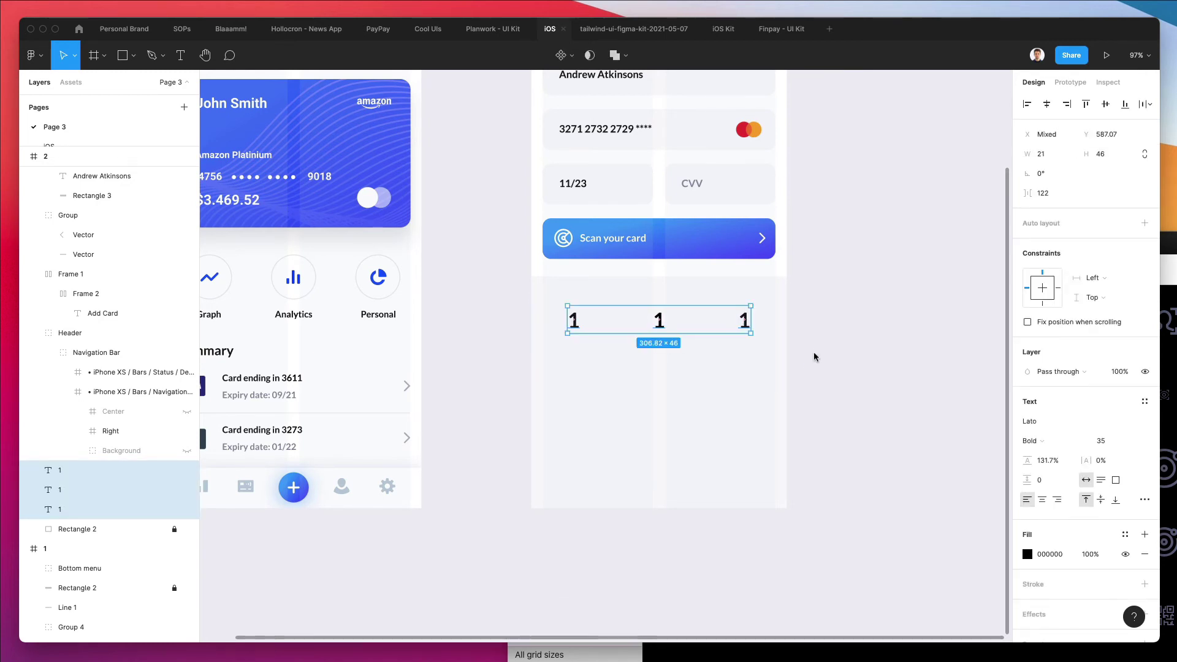
key("super+g")
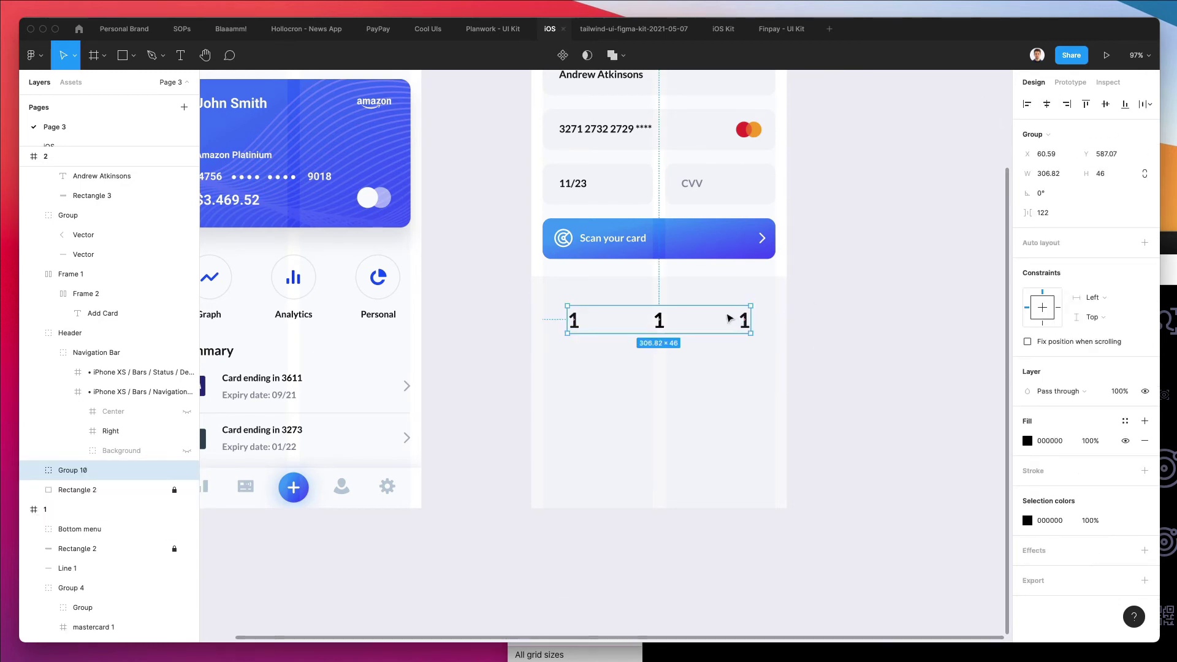
left_click_drag(727, 318, 727, 373)
key("super+d")
key("super+d")
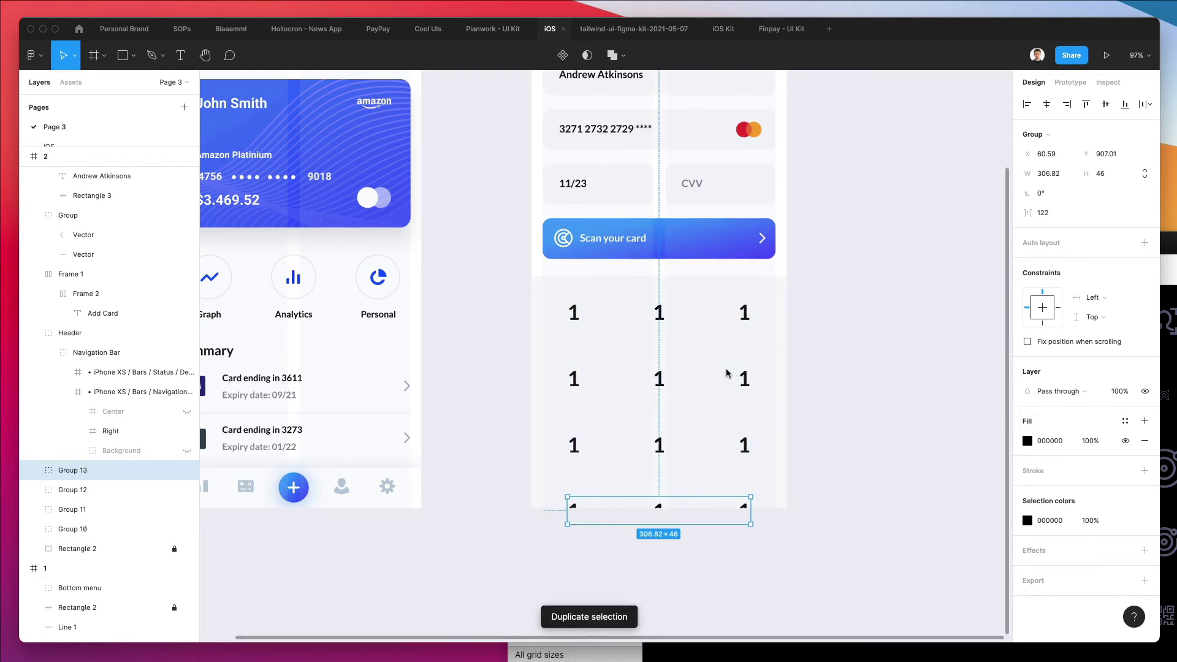
left_click_drag(667, 509, 668, 472)
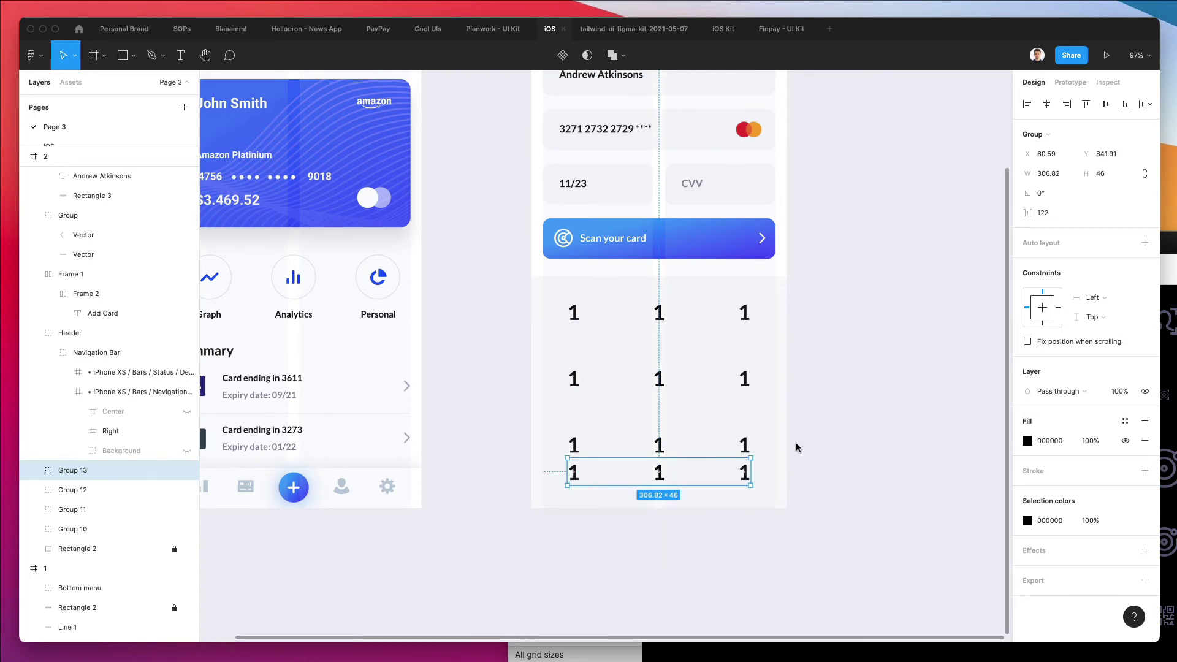
left_click_drag(744, 491, 656, 285)
Distribute the four keypad rows with even vertical spacing
left_click(1144, 105)
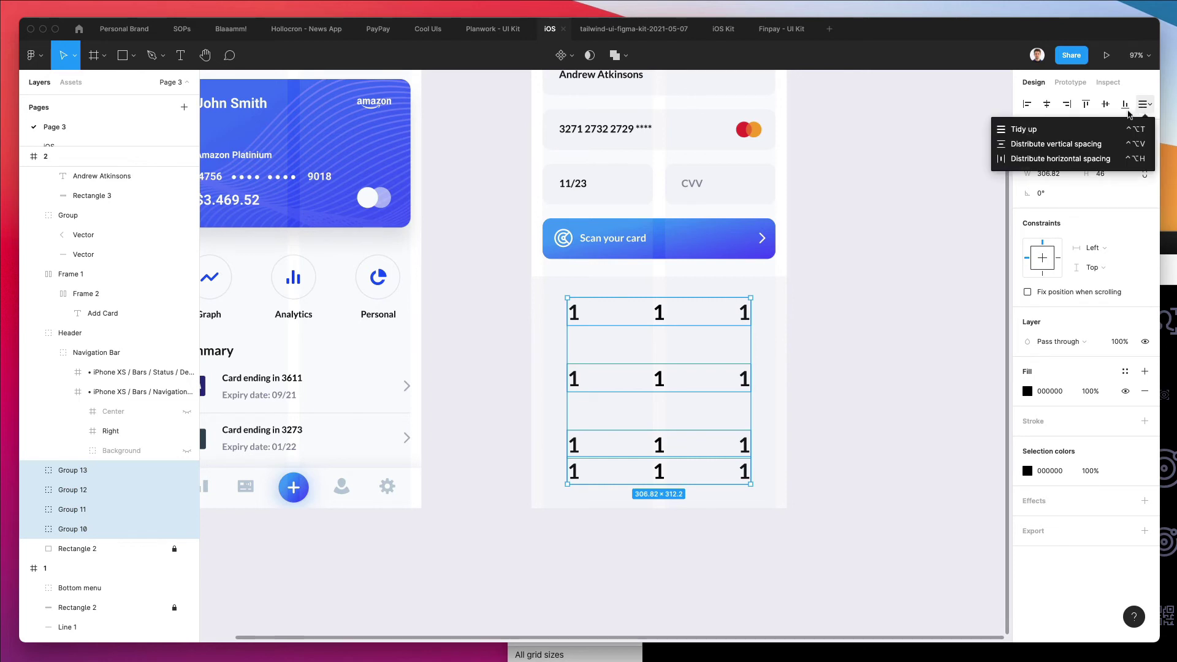
left_click(1100, 144)
left_click(796, 387)
Change the digits to 2, 3 on the top row and 4, 5, 6 on row two
double_click(659, 312)
type("2")
double_click(749, 315)
type("3")
double_click(568, 366)
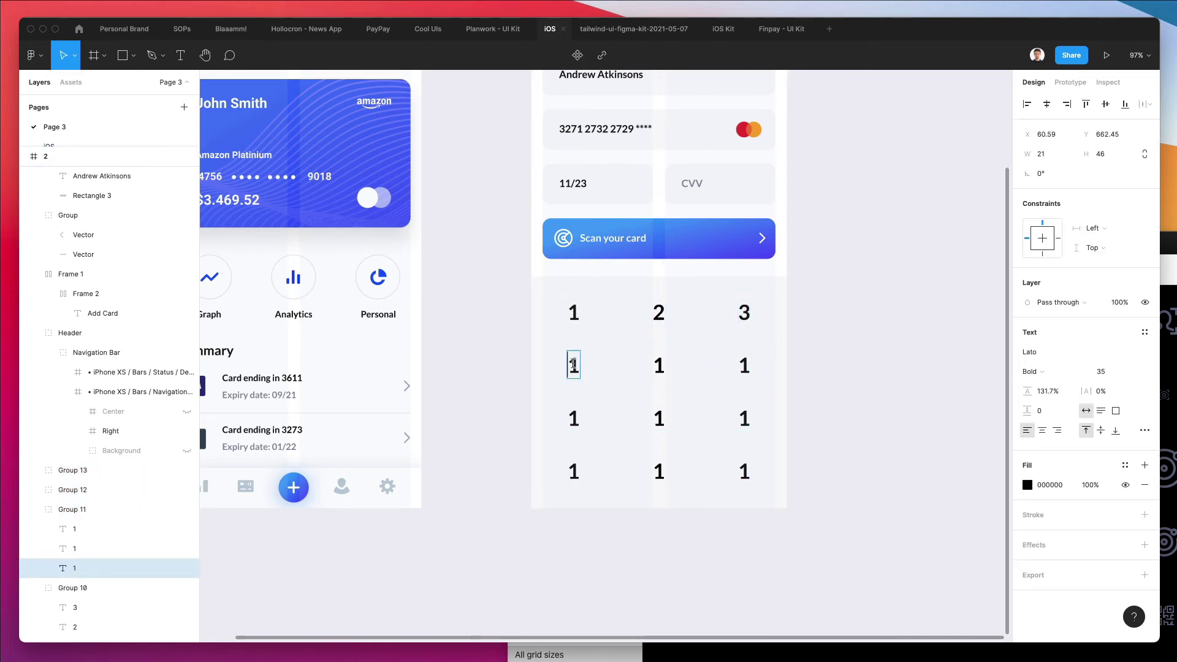
type("4")
double_click(658, 365)
type("5")
double_click(744, 365)
type("6")
Set row three to 7, 8, 9 and the bottom-left key to '.'
double_click(584, 419)
type("7")
double_click(656, 418)
type("8")
double_click(732, 420)
type("9")
double_click(573, 469)
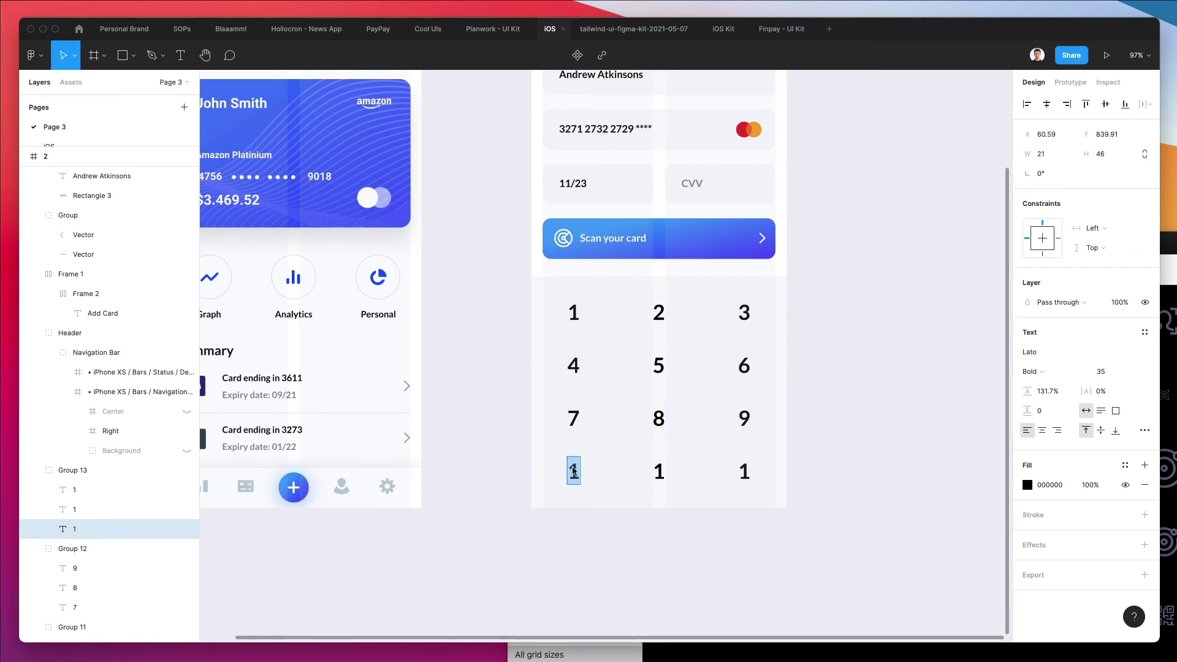
type(".")
double_click(658, 471)
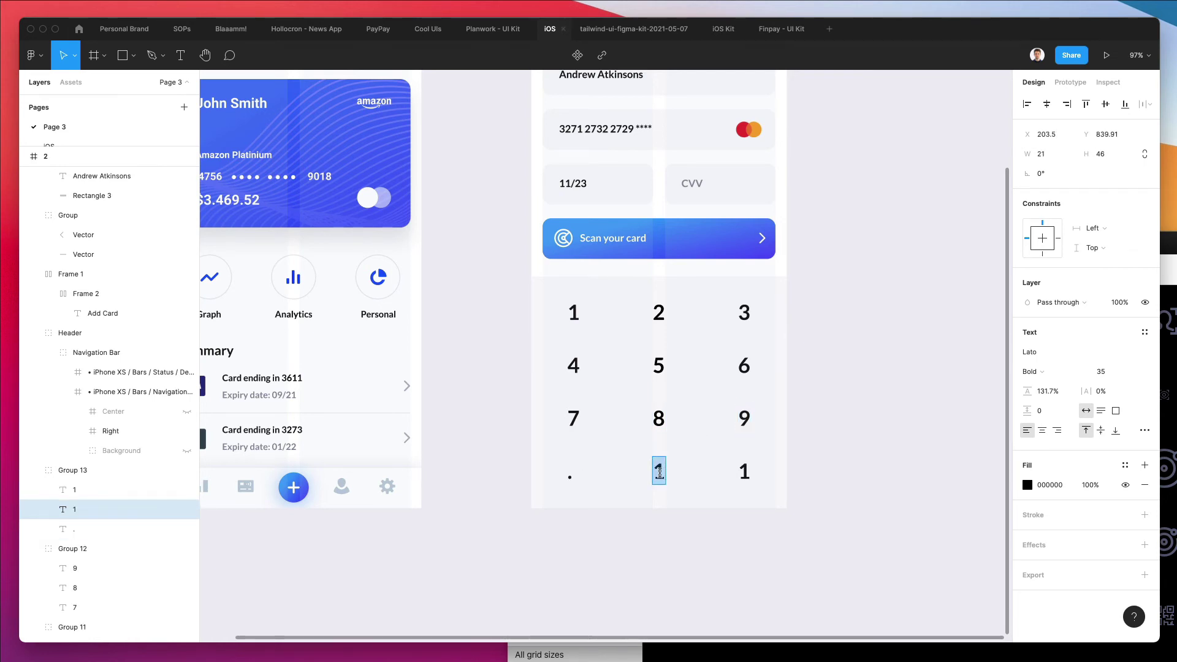
Set the bottom-middle key to 0 and search Nucleo for 'BACK'
type("0")
left_click(820, 414)
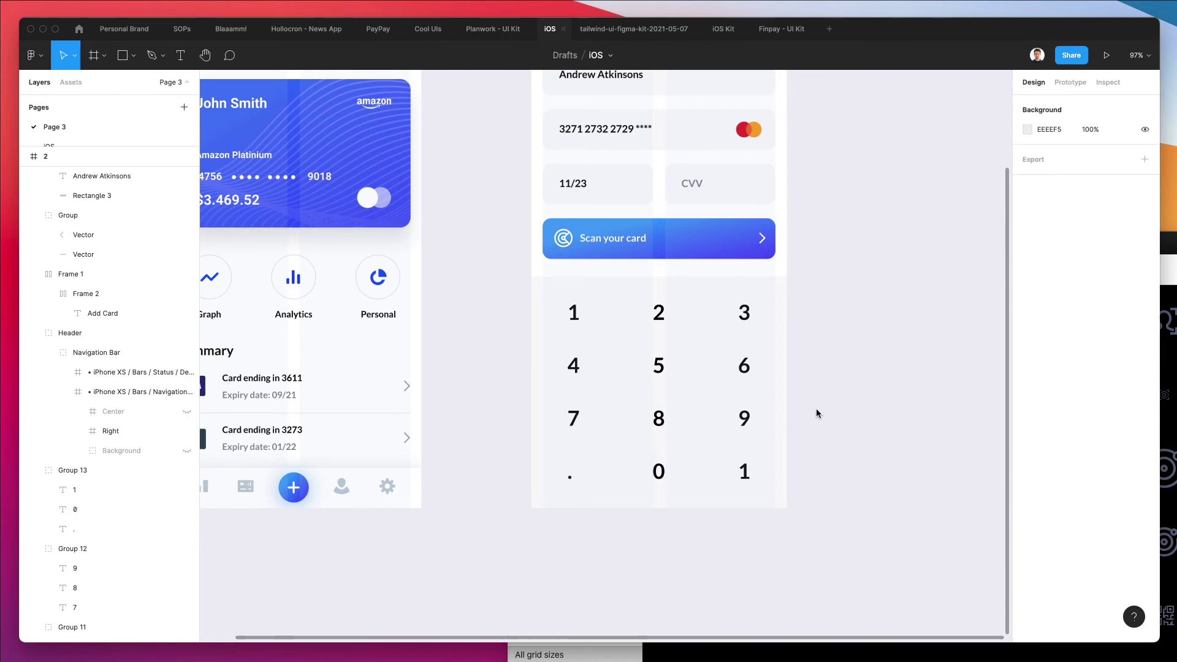
key("super+shift+n")
double_click(559, 270)
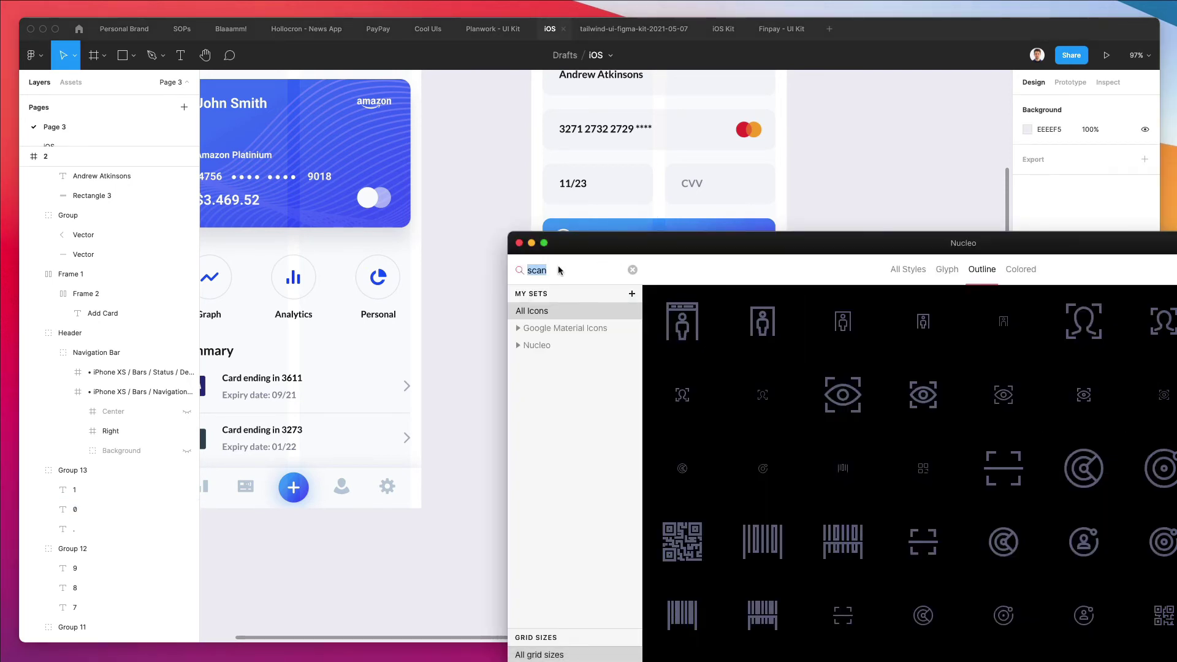
type("BACK")
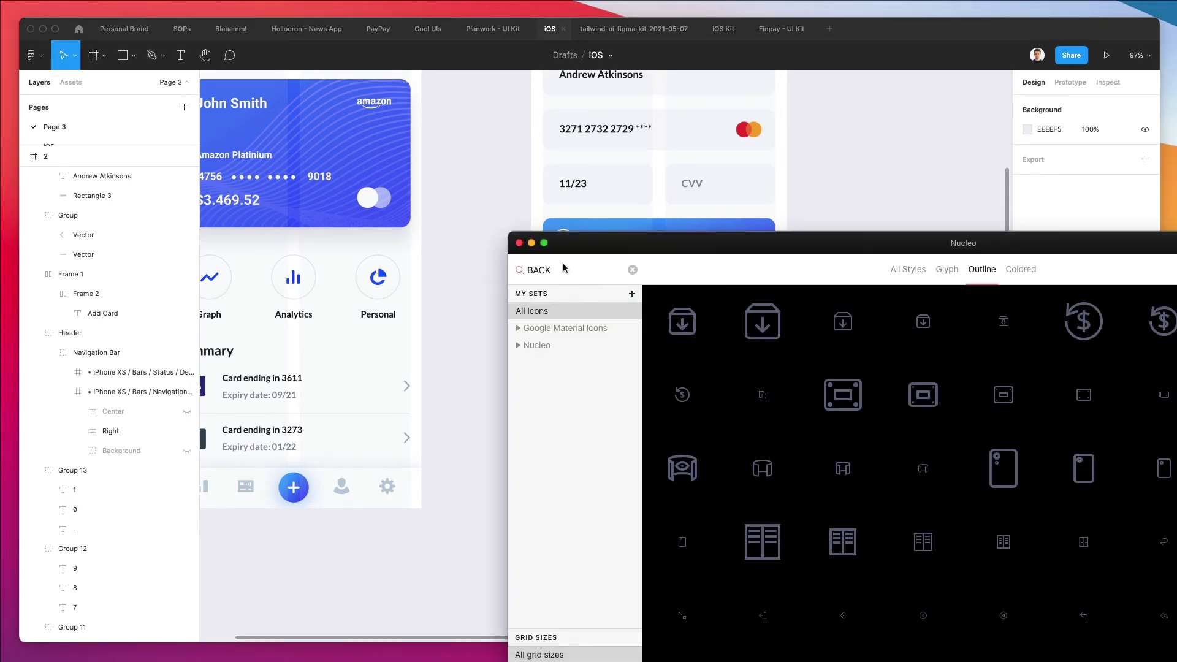
Drop the back-arrow icon onto the keypad near the bottom-right key
scroll(711, 347, "down", 4)
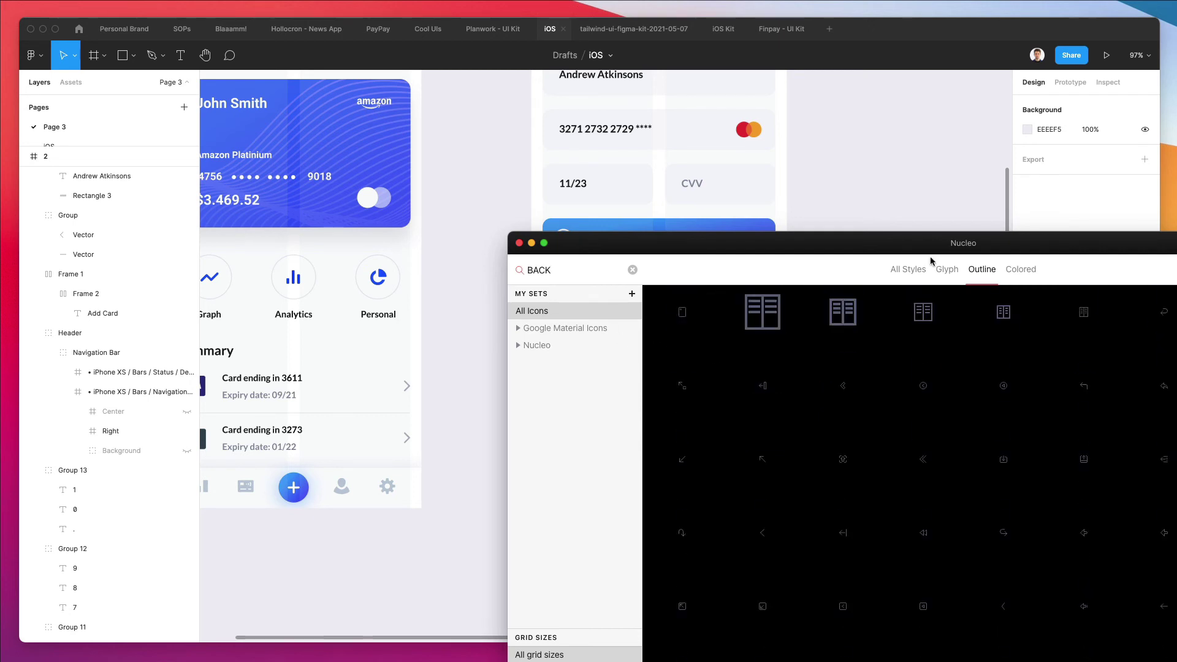
left_click_drag(929, 245, 551, 168)
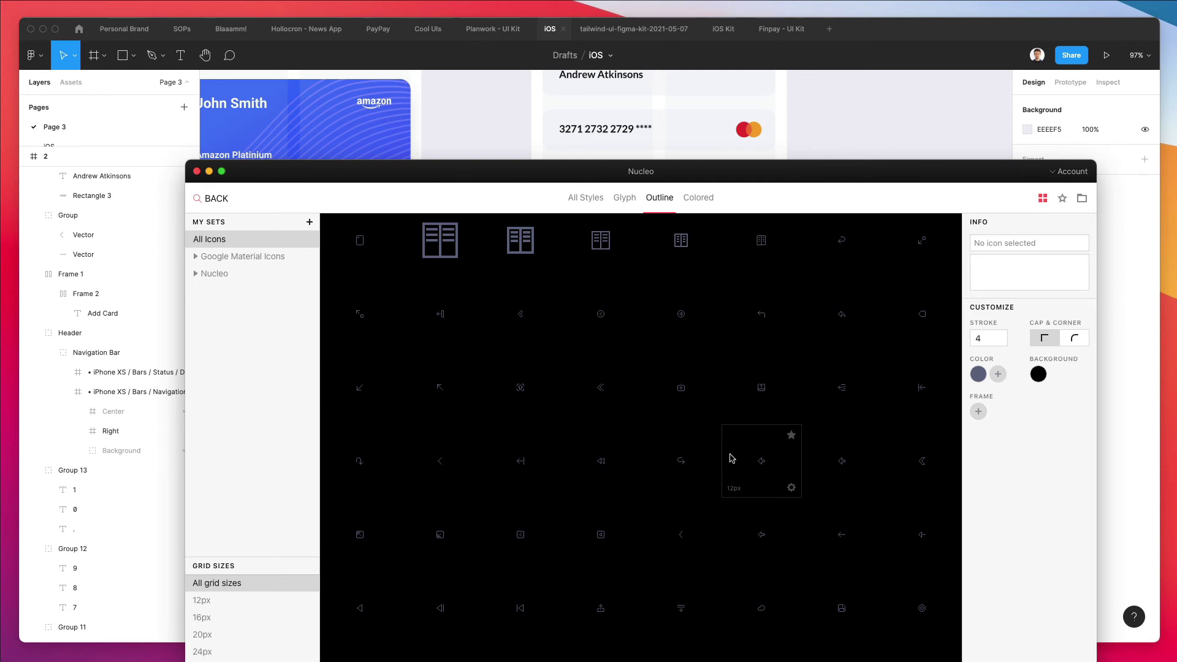
scroll(675, 471, "down", 1)
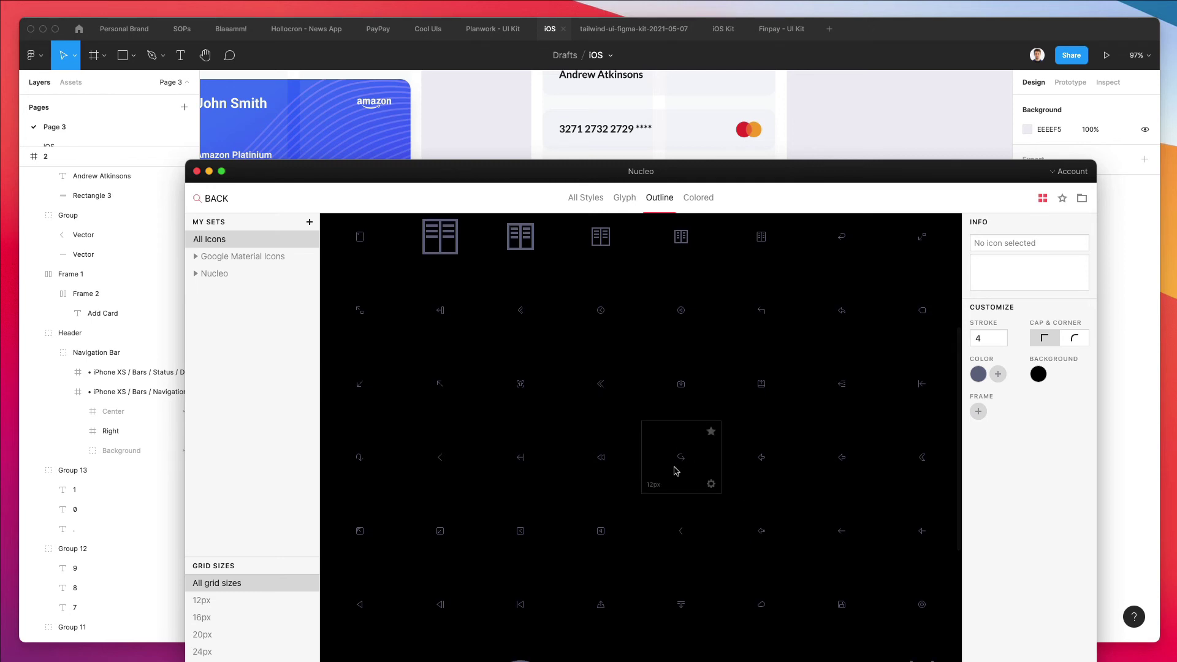
scroll(676, 471, "down", 1)
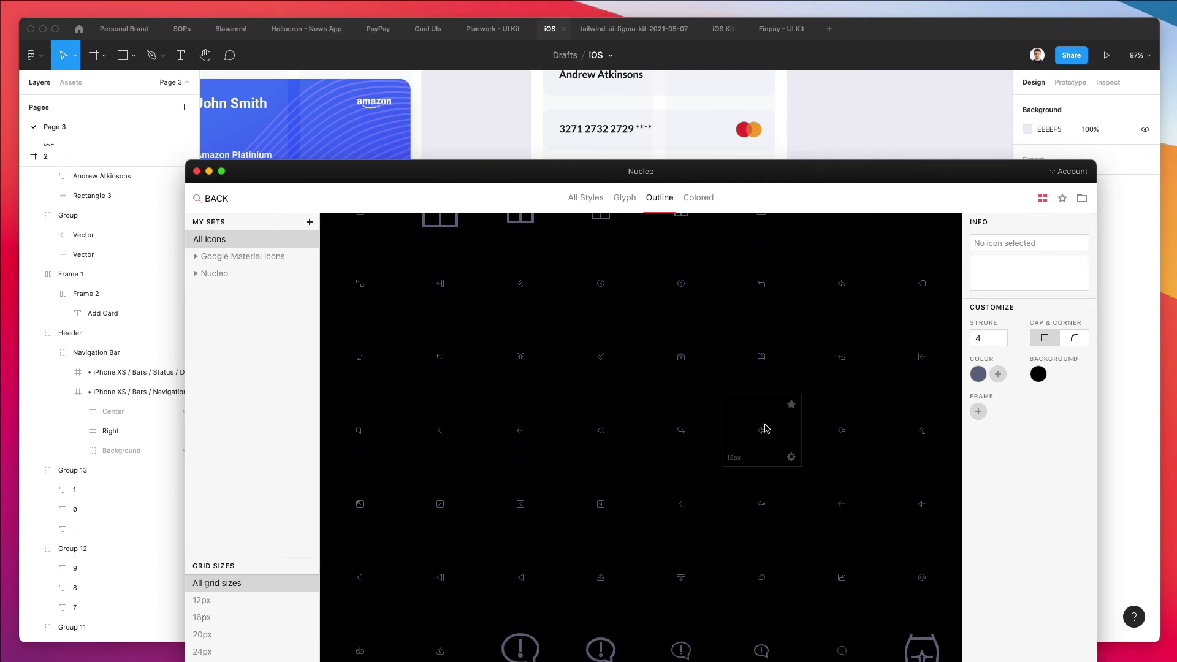
left_click_drag(849, 171, 367, 161)
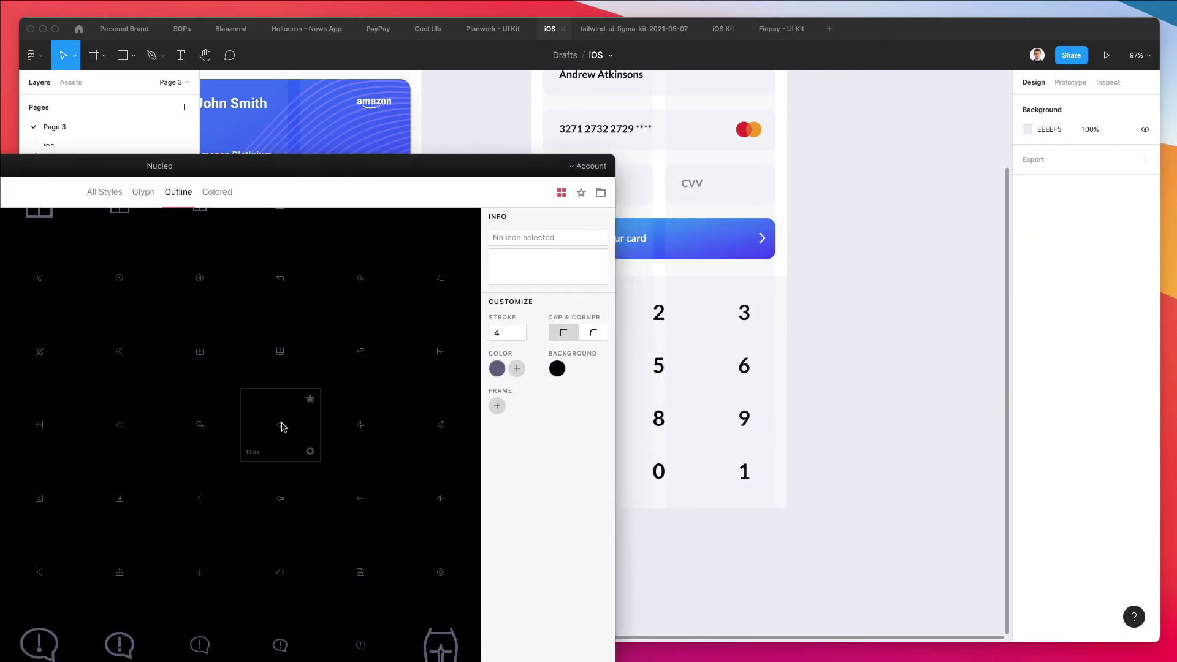
left_click_drag(281, 427, 739, 453)
scroll(766, 467, "up", 5)
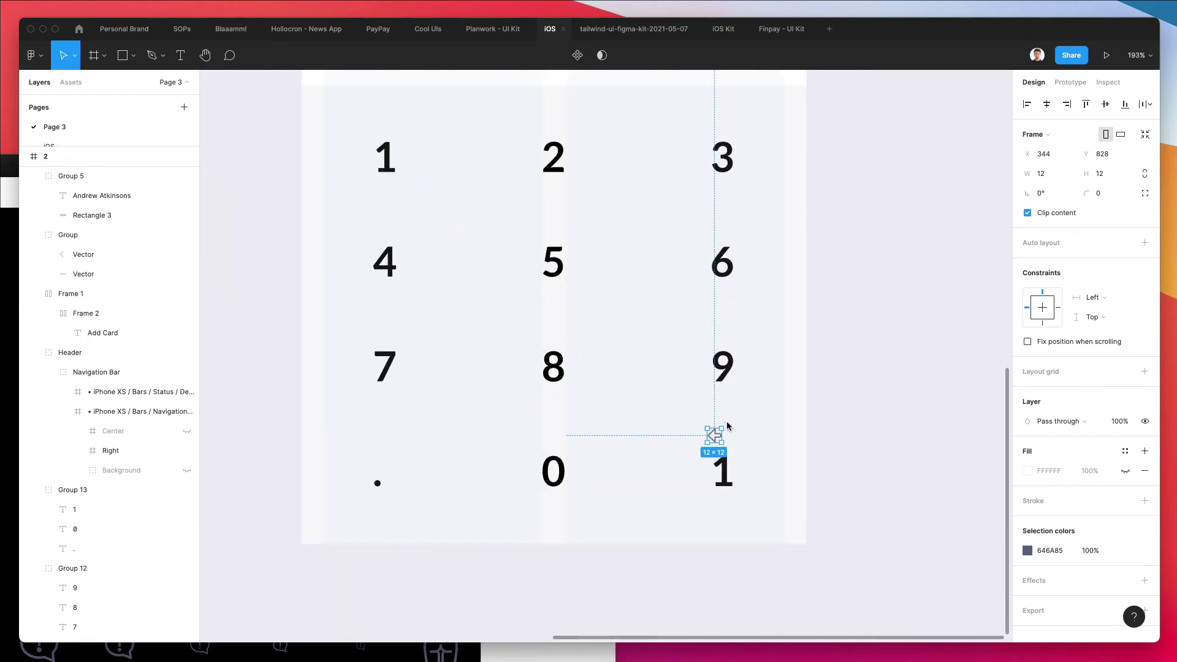
Scale the back arrow to about 24 px and colour it black from a digit
key("k")
left_click_drag(724, 435, 738, 434)
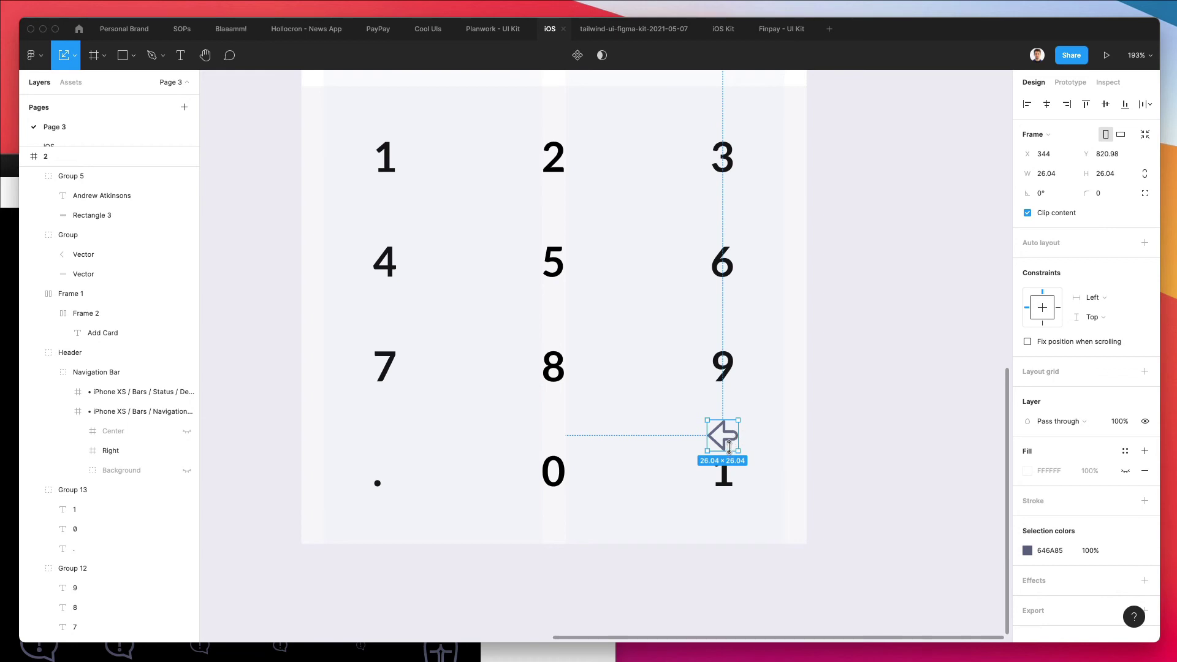
double_click(729, 437)
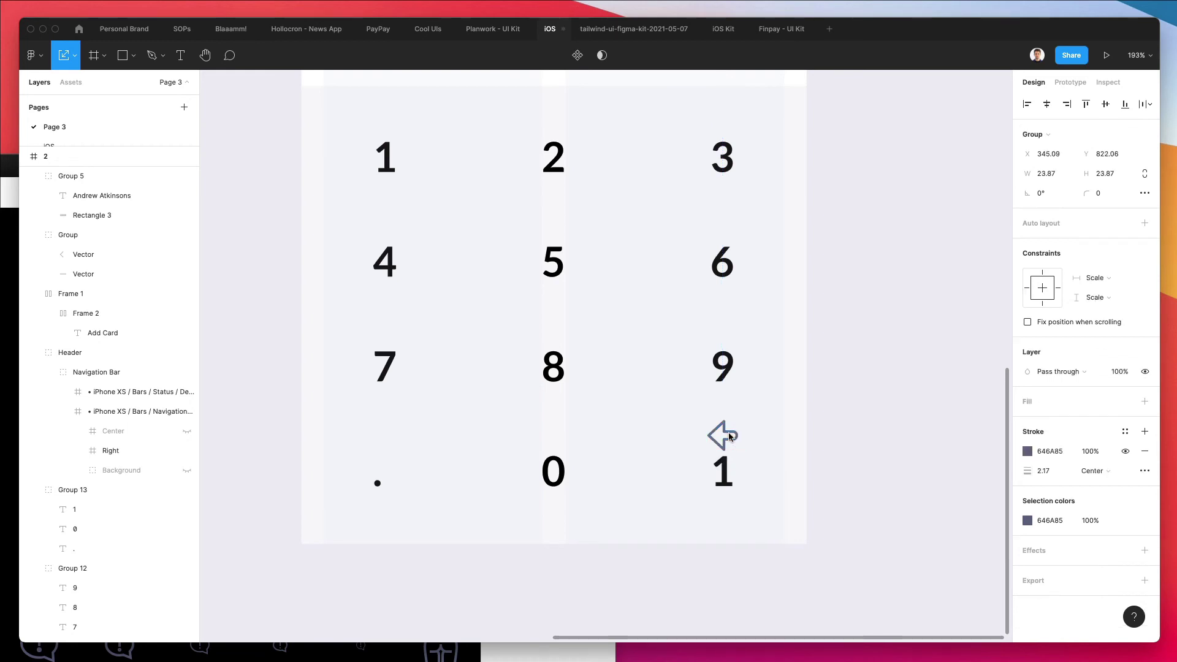
key("i")
left_click(727, 368)
key("Escape")
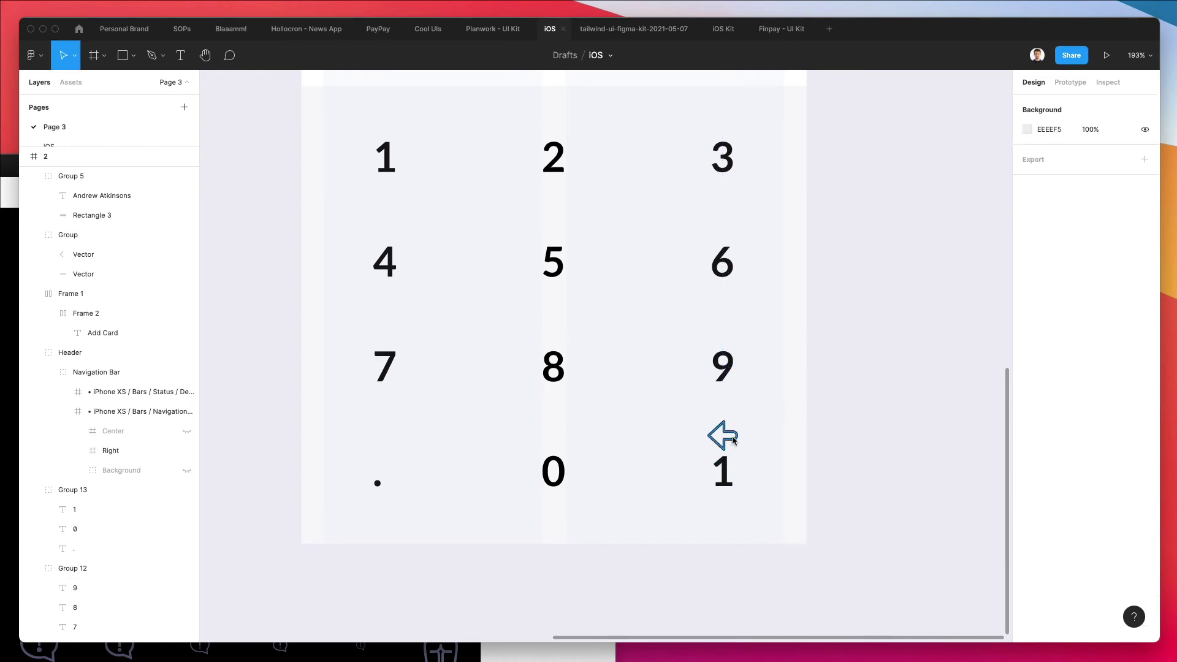
Delete the bottom-right 1 and move the arrow into that slot
left_click(725, 462)
double_click(725, 462)
key("Delete")
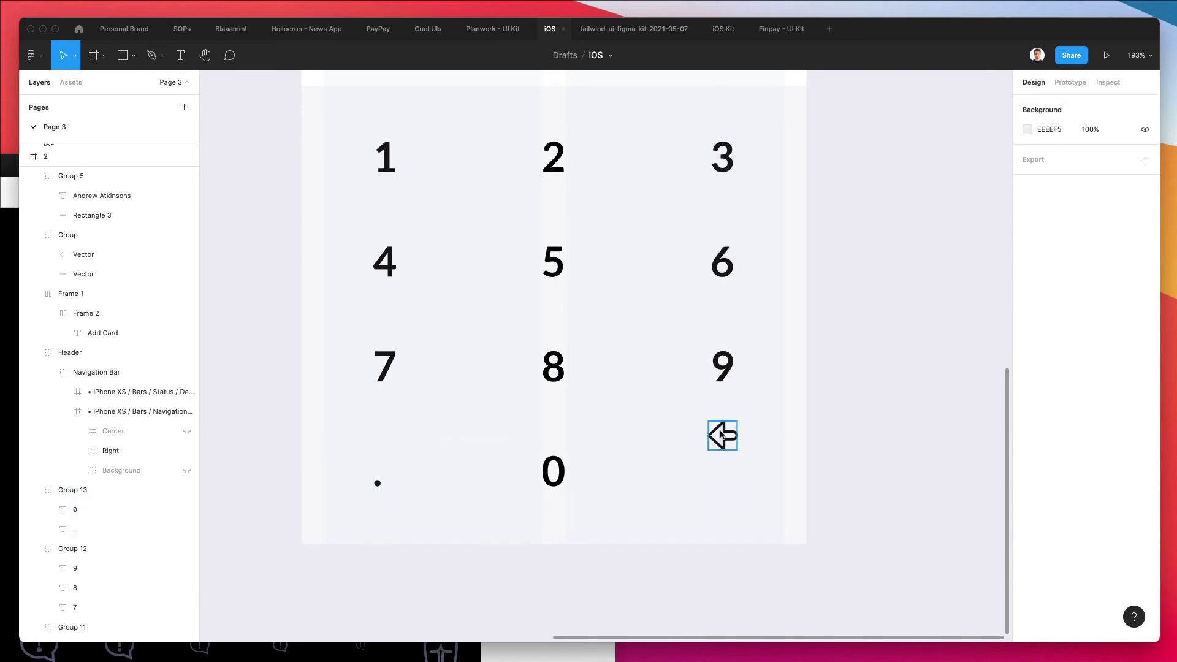
left_click(727, 440)
left_click_drag(727, 440, 728, 474)
Set the arrow's stroke weight to 3 and nudge it down two pixels
left_click(1051, 465)
left_click(1051, 466)
key("Up")
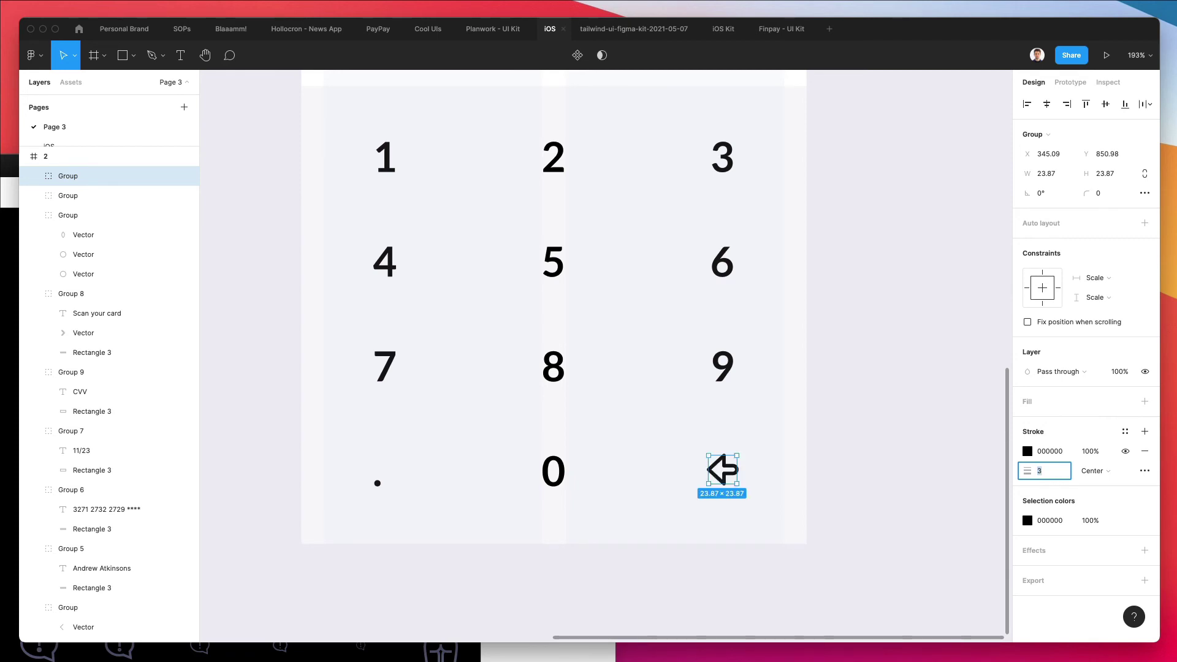
left_click(790, 468)
left_click(730, 482)
key("Down")
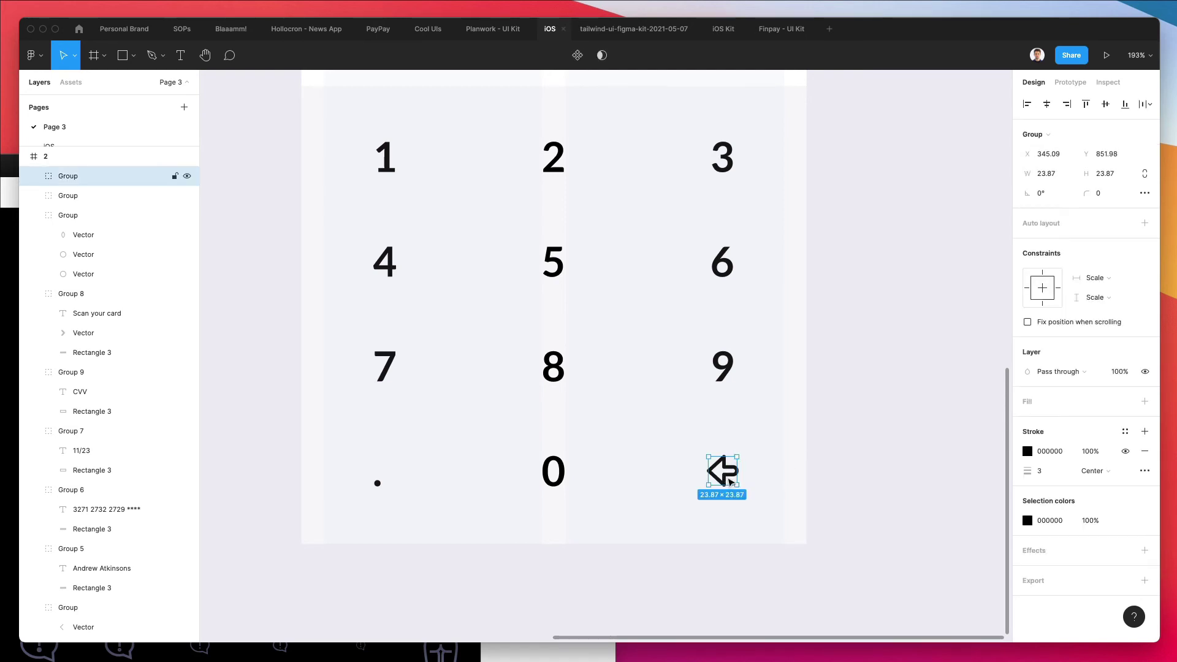
key("Down")
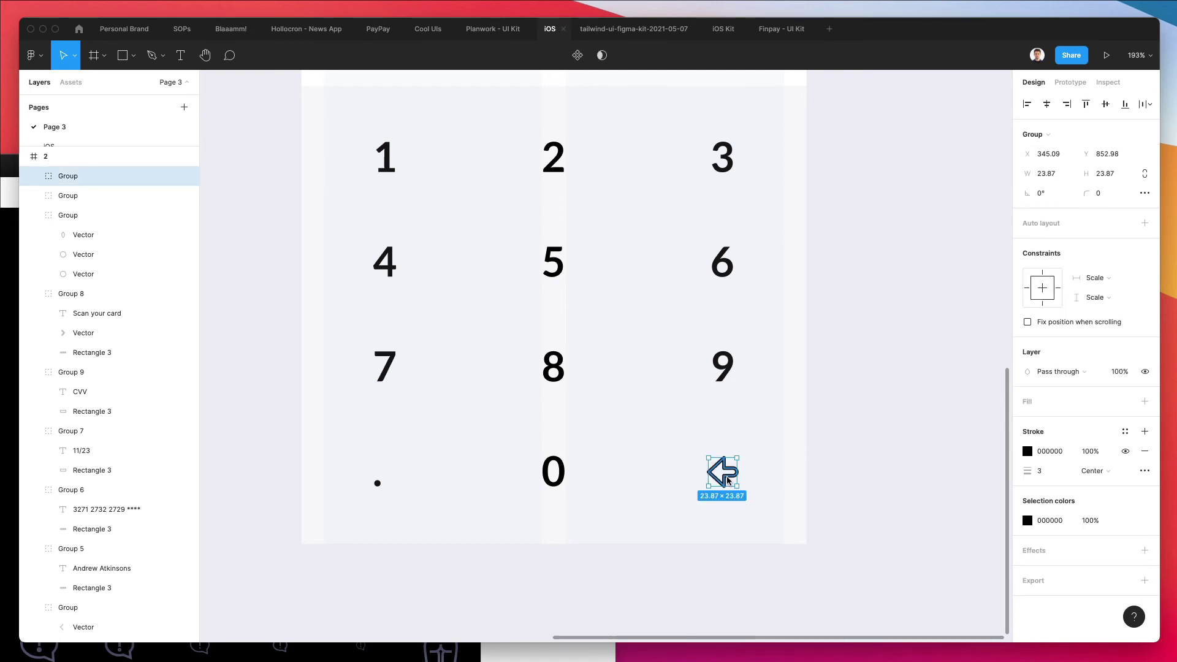
scroll(729, 481, "down", 3)
left_click(627, 440)
Ungroup the three keypad digit row groups (1–3, 4–6, 7–9)
left_click_drag(468, 240, 696, 510)
left_click_drag(667, 245, 801, 420)
key("super+a")
left_click_drag(826, 240, 692, 432)
left_click(613, 294)
double_click(492, 260)
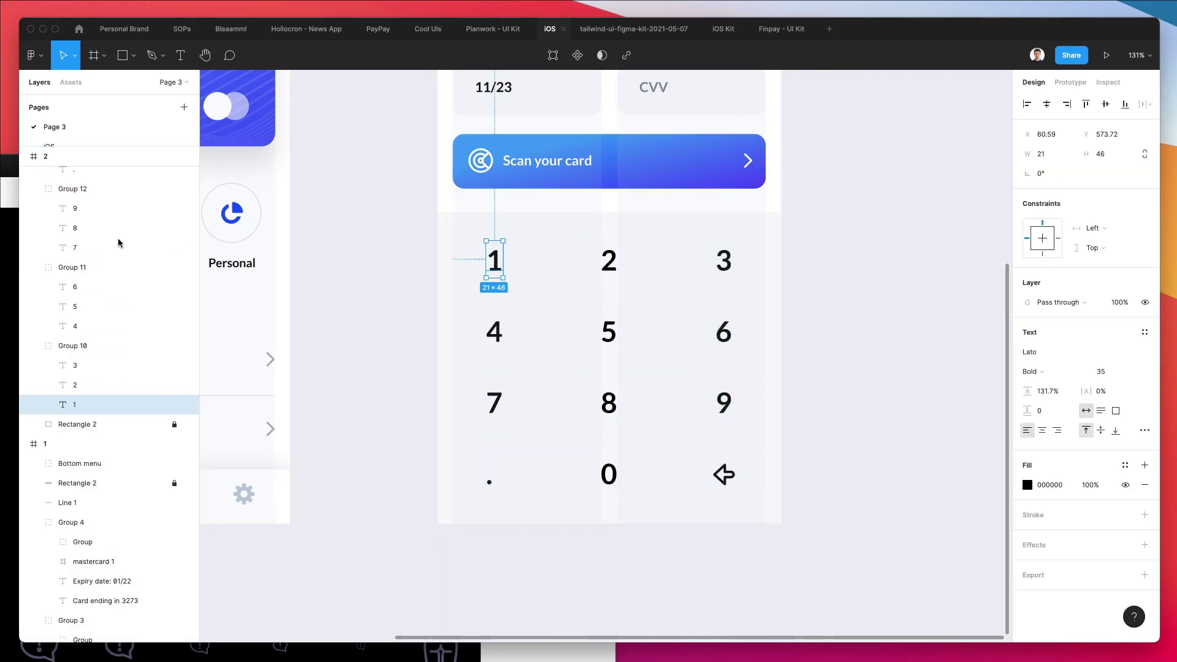
left_click(82, 365, "shift")
left_click(74, 344)
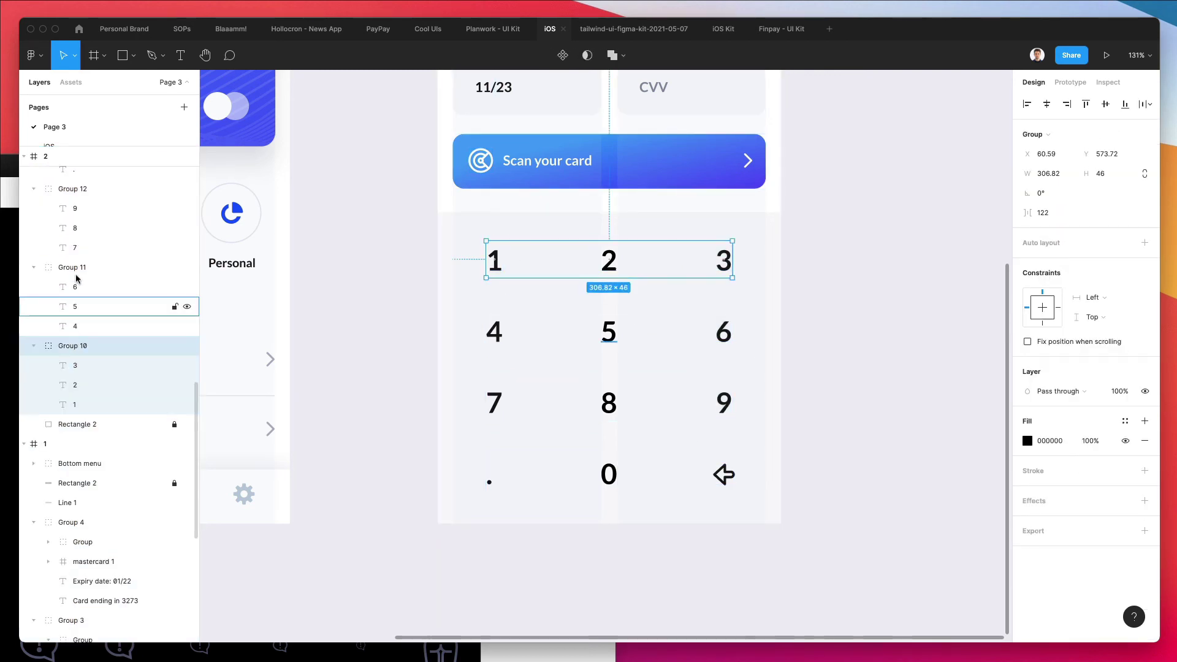
left_click(79, 268, "shift")
left_click(86, 192, "shift")
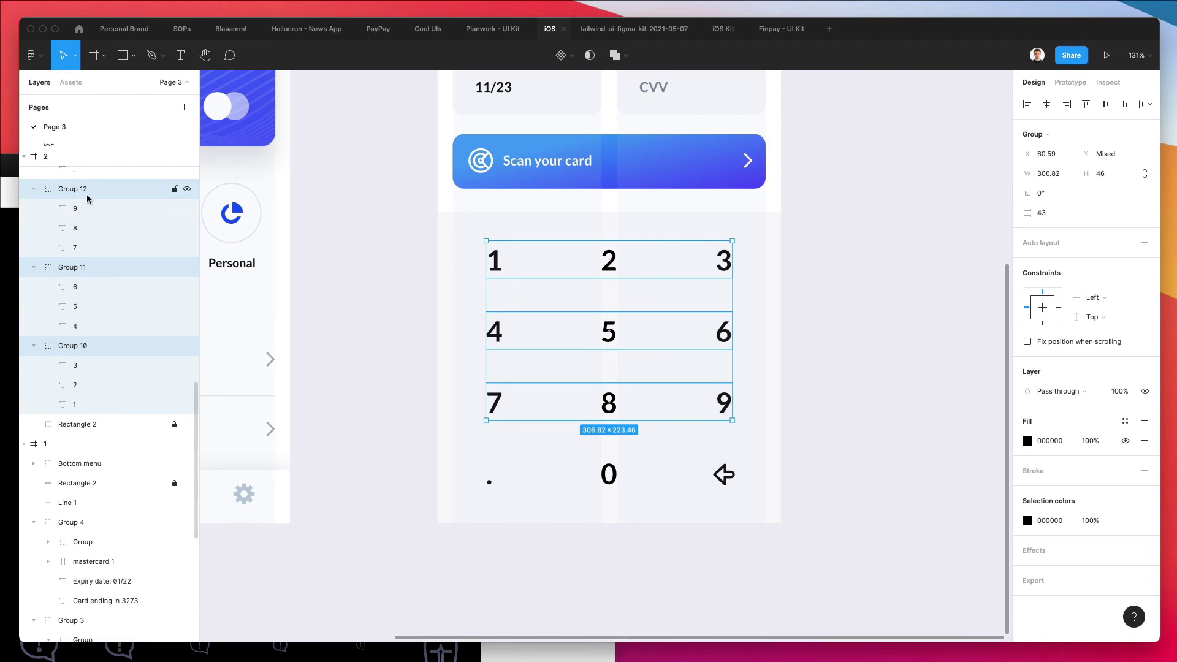
key("shift+super+g")
Set all digits, the dot and 0 to Black weight at size 32, nudged 1 px left and down
scroll(87, 193, "up", 3)
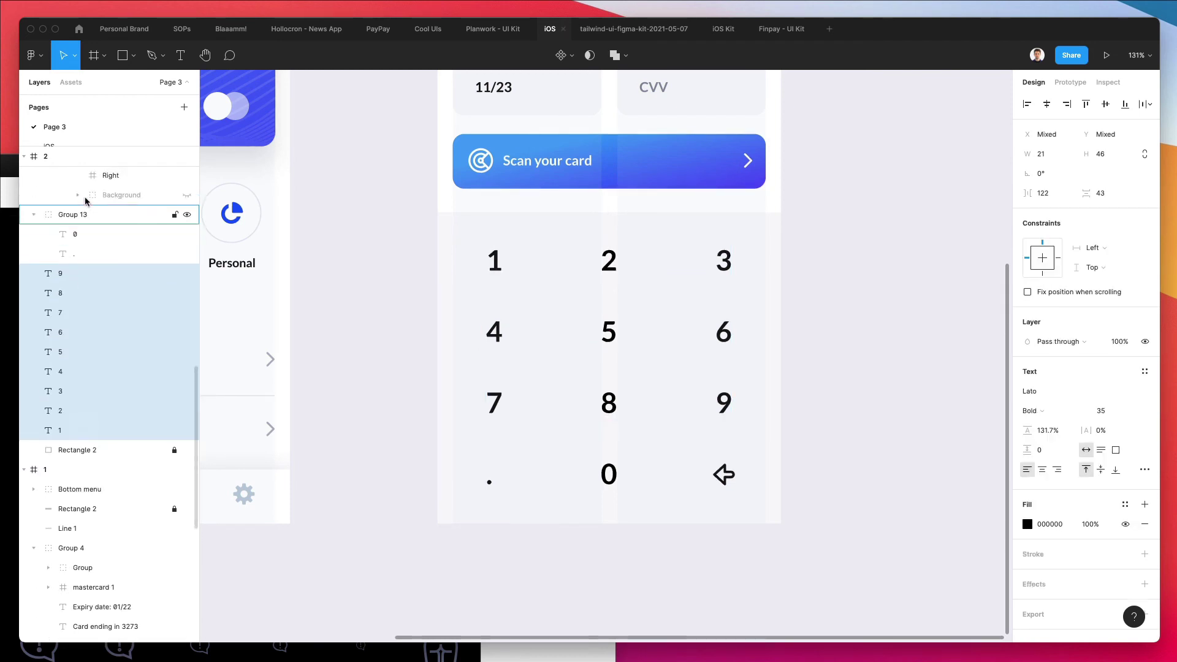
left_click(73, 258, "shift")
left_click(100, 234, "shift")
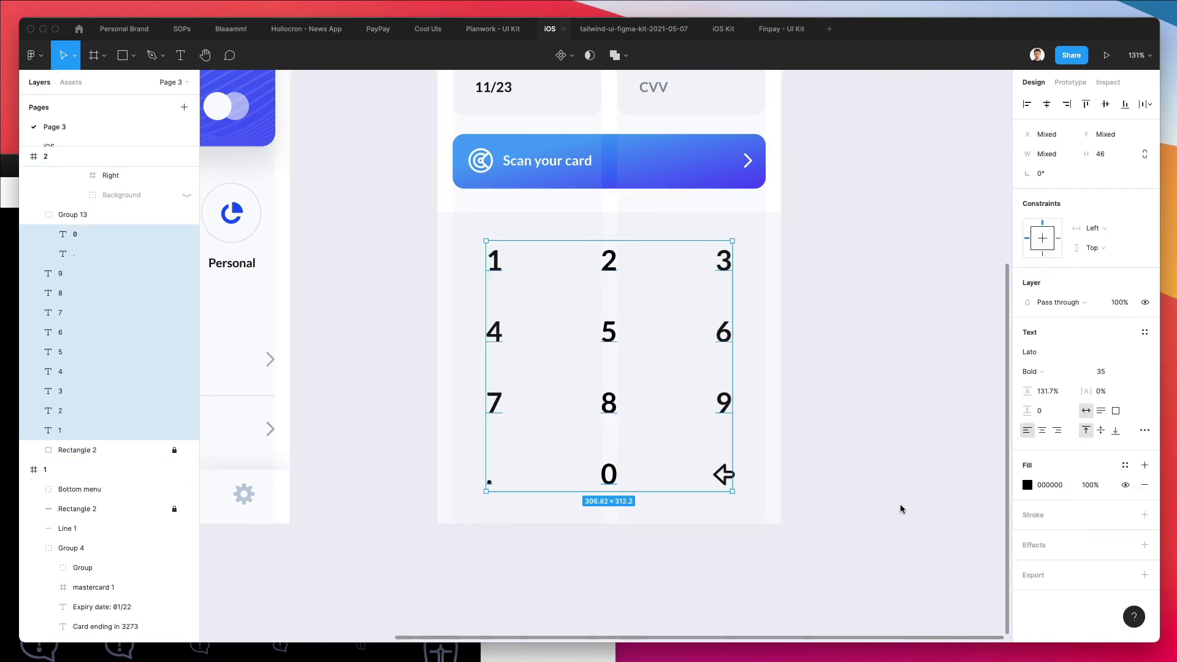
left_click(1108, 372)
key("Down")
key("Down")
key("Down")
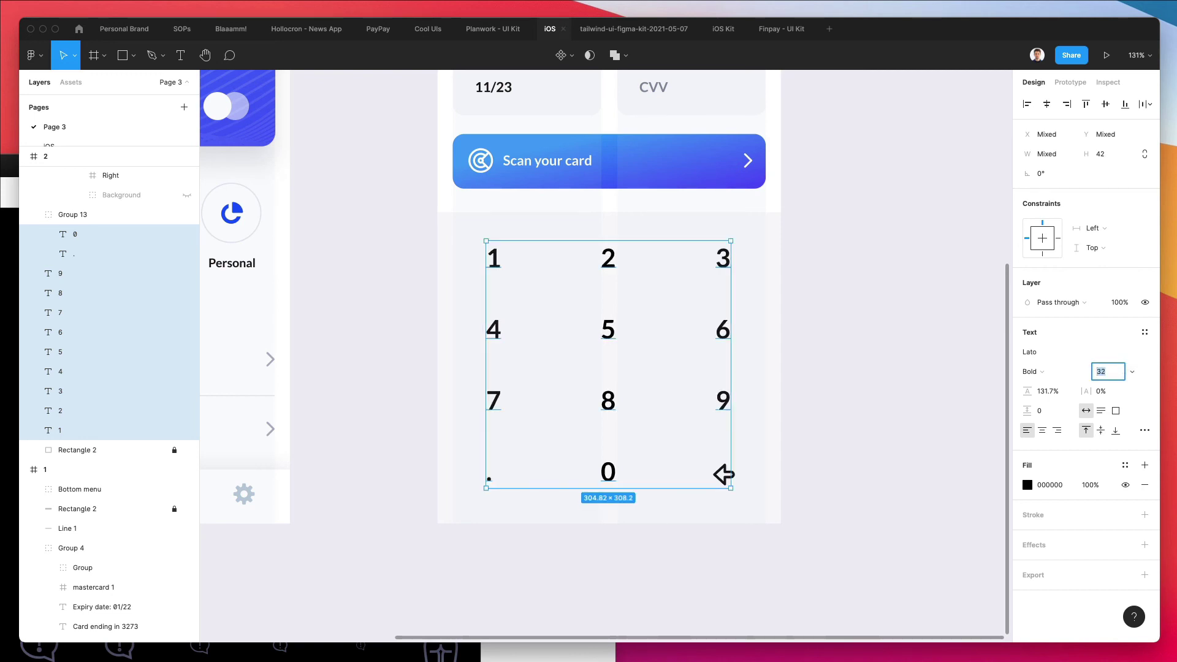
key("Up")
key("Down")
left_click(1028, 371)
left_click(1057, 384)
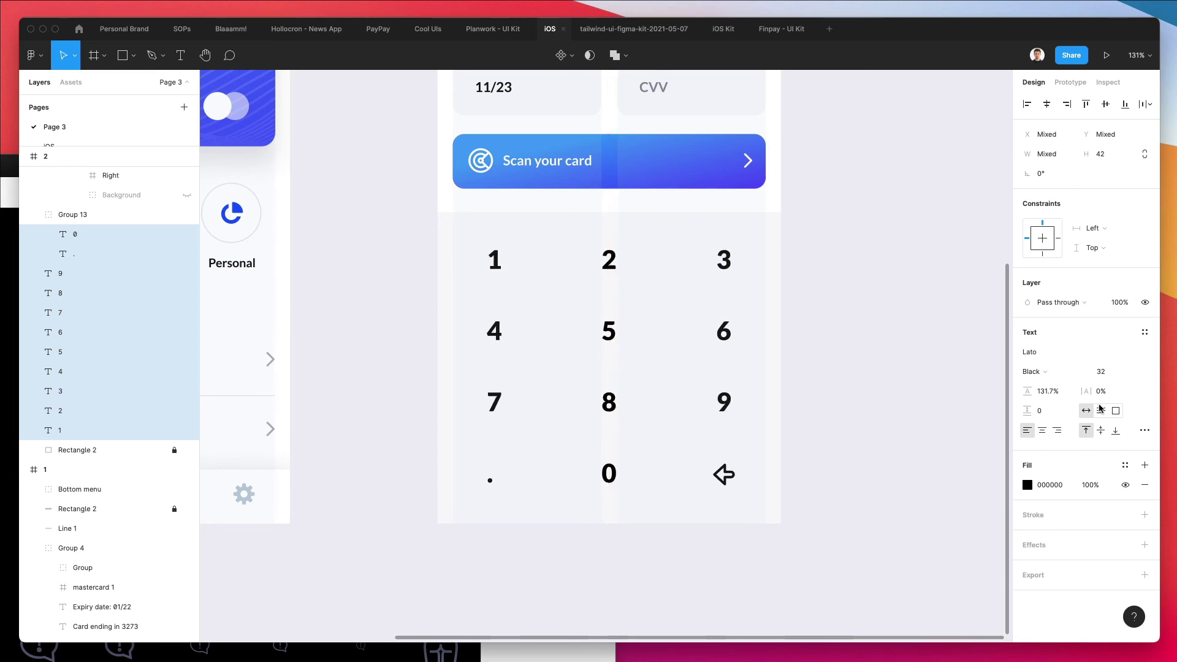
key("Left")
key("Left")
key("Down")
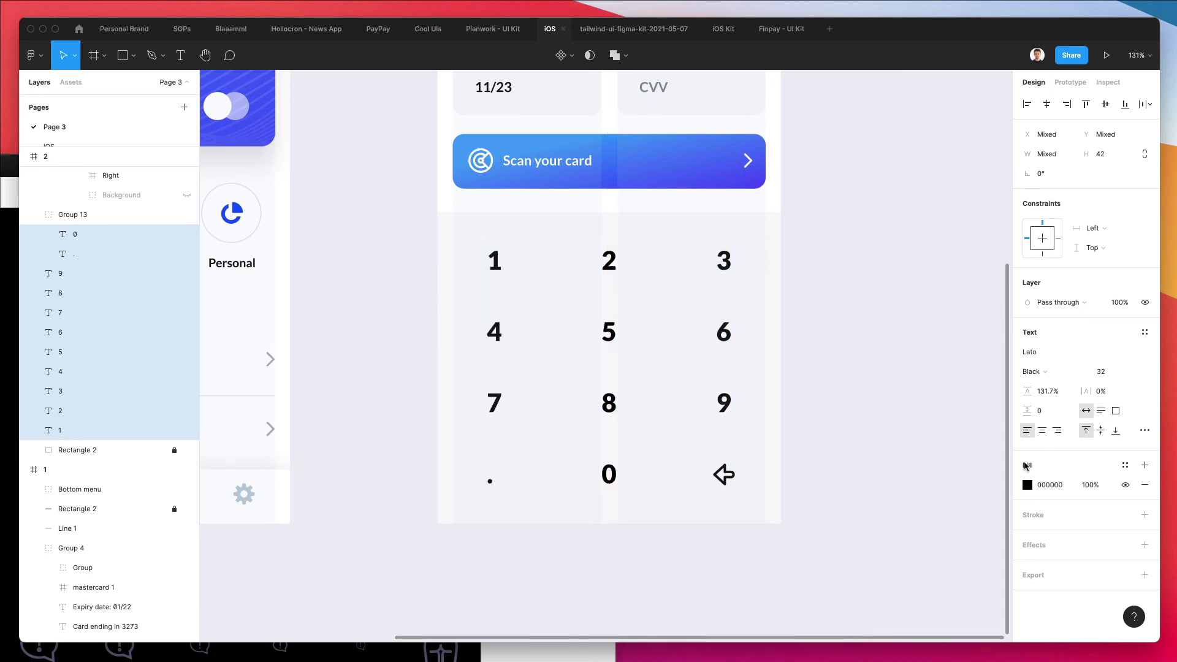
Zoom to fit (Shift+1) so both phone frames are in view
left_click(878, 424)
key("shift+1")
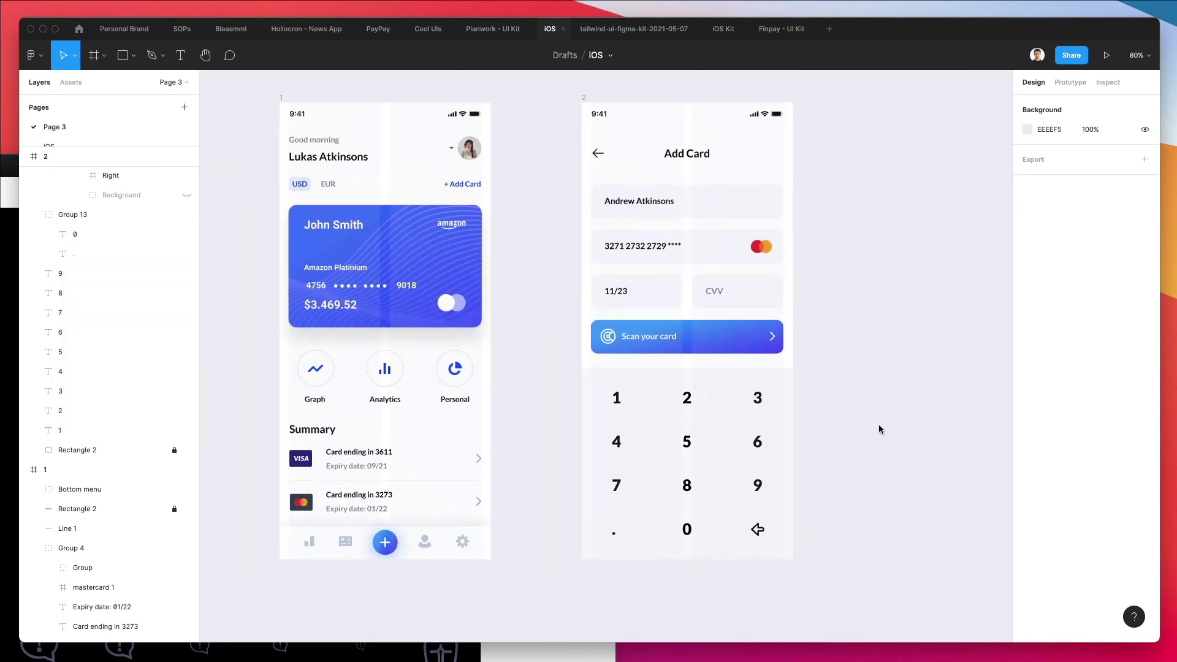
scroll(874, 415, "right", 1)
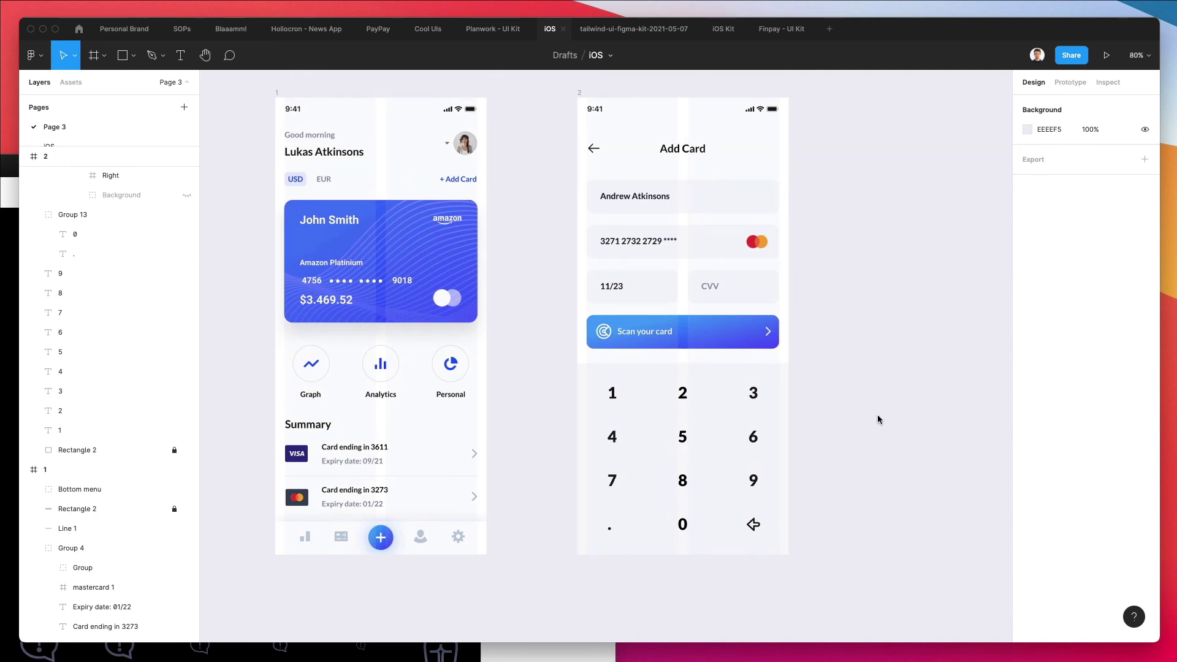
scroll(822, 145, "right", 3)
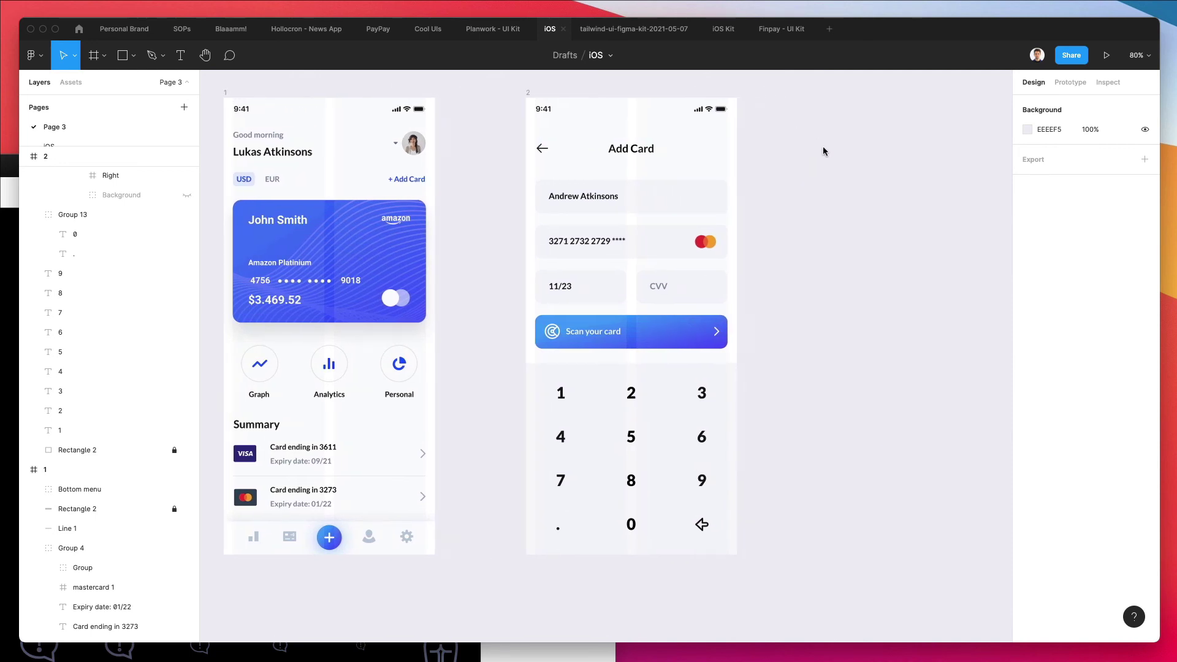
Enlarge the 'Scan your card' label to size 19 and shift it 2 px right
double_click(599, 335)
left_click(1118, 372)
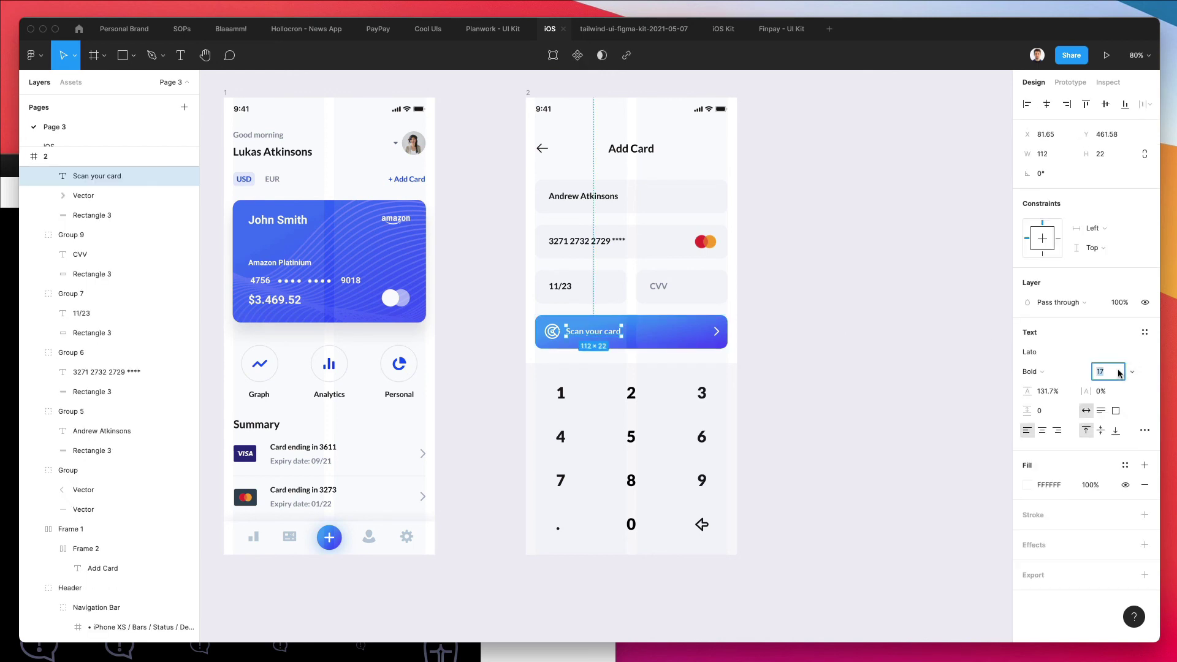
key("Up")
key("Up")
key("Right")
key("Right")
left_click(771, 350)
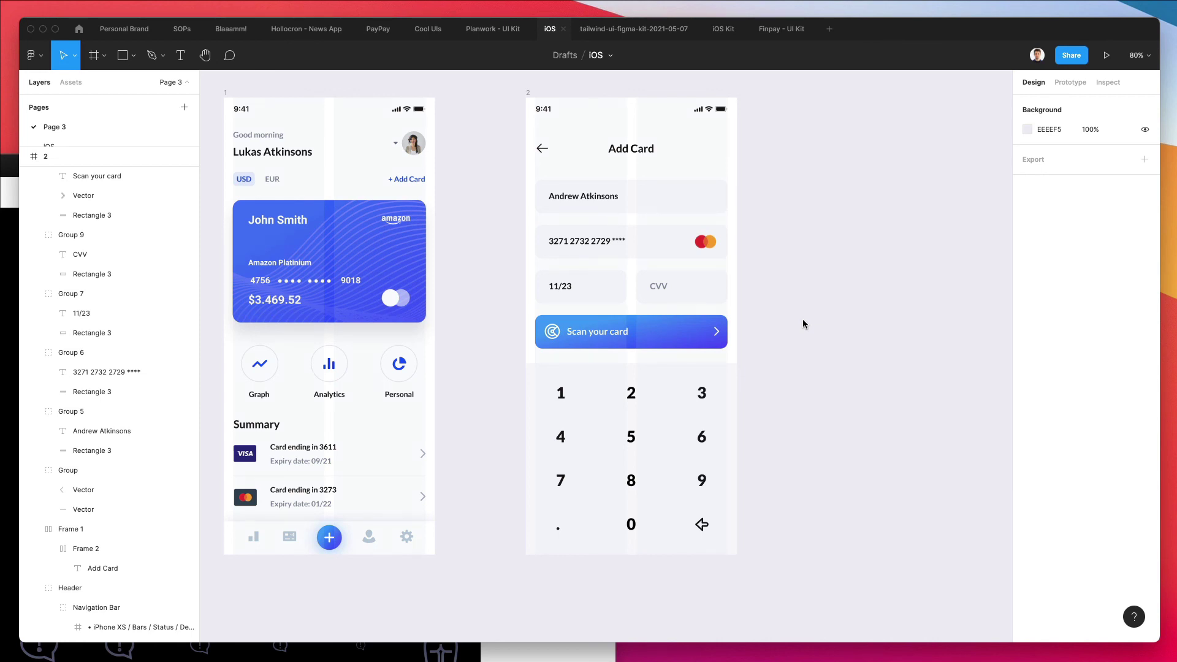
scroll(802, 320, "up", 3)
scroll(802, 320, "left", 2)
scroll(802, 319, "down", 1)
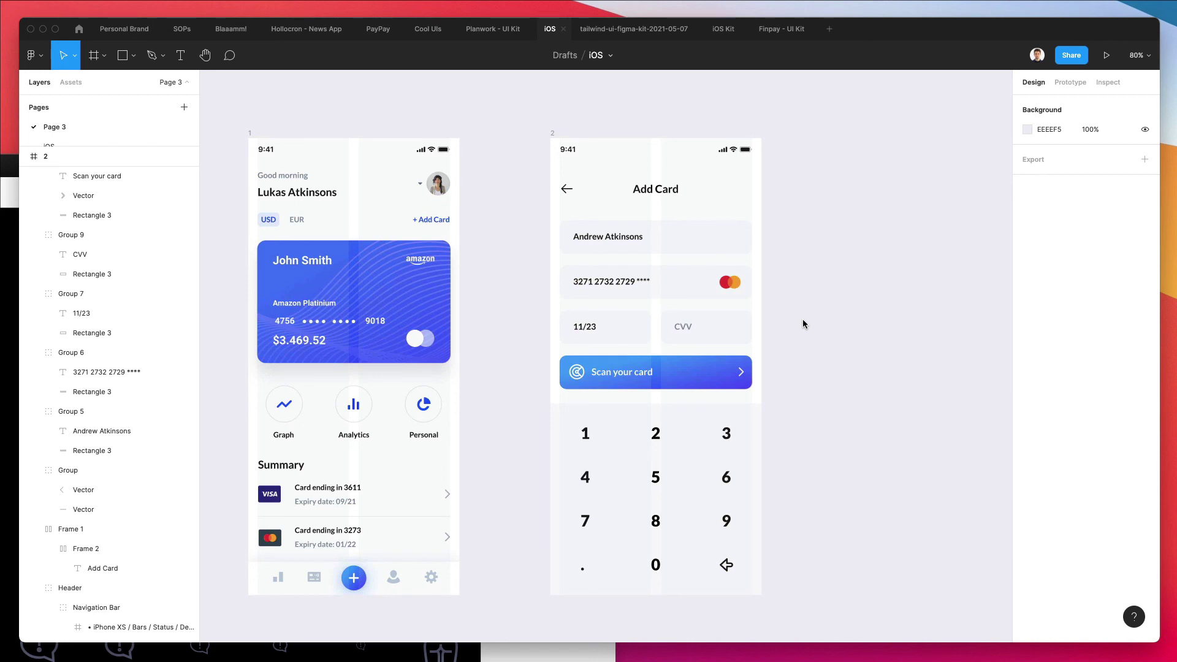
scroll(802, 319, "down", 2)
scroll(803, 320, "left", 2)
scroll(803, 319, "down", 1)
scroll(803, 319, "left", 1)
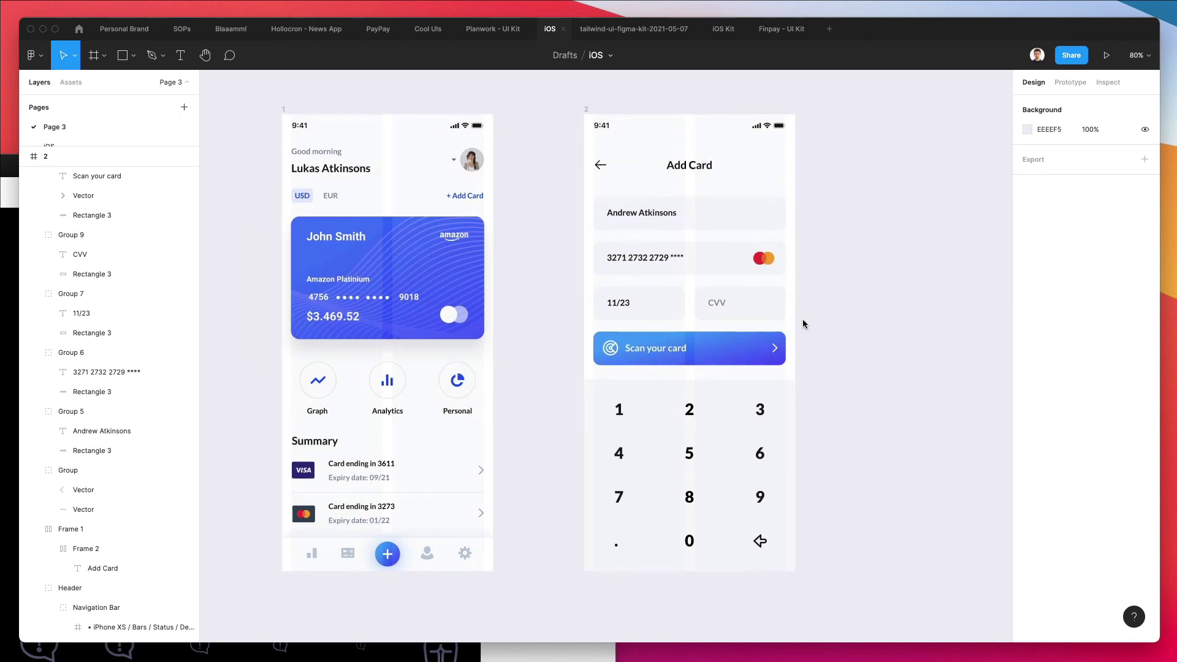
scroll(803, 319, "left", 3)
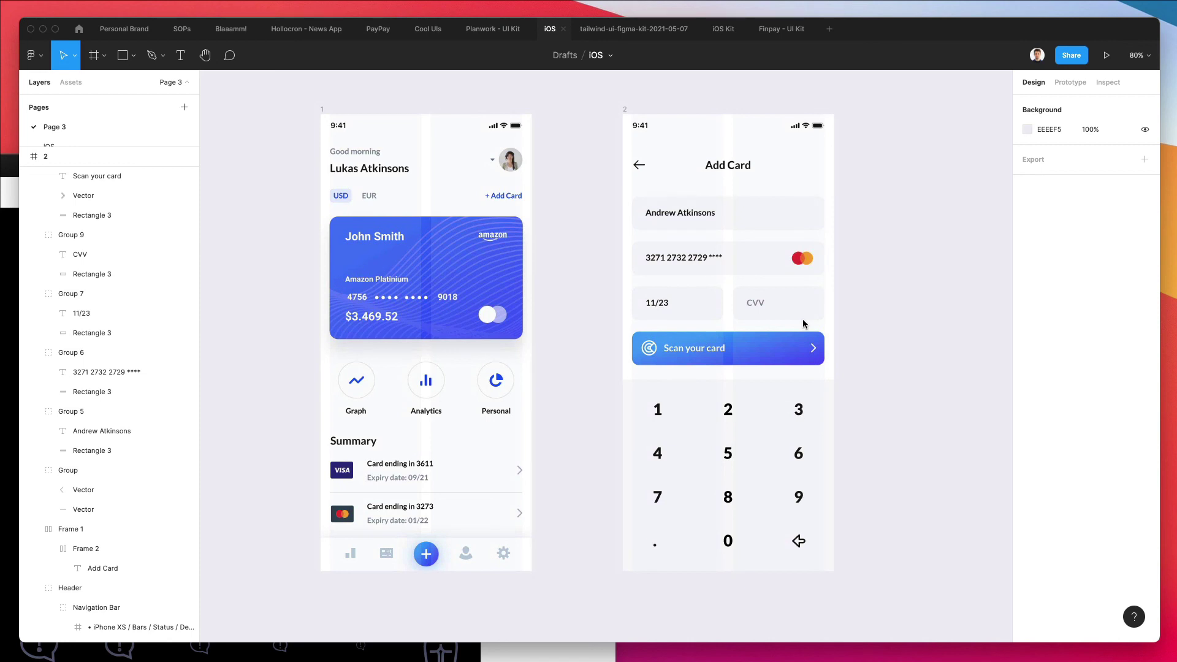
right_click(803, 318)
left_click(881, 215)
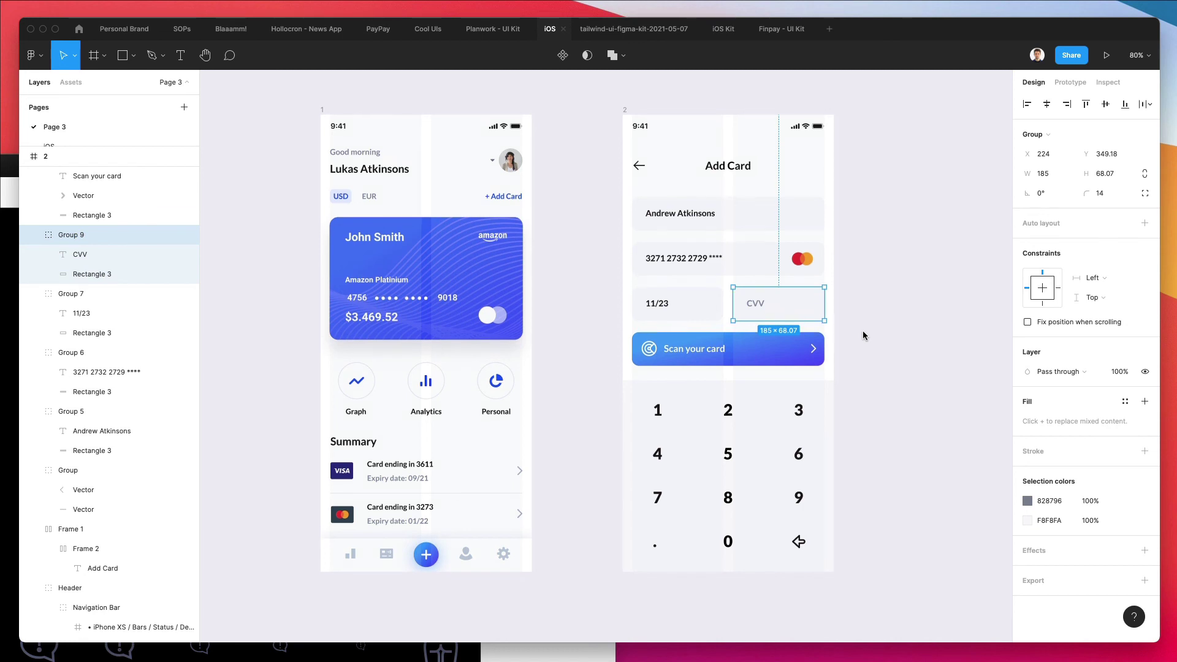
left_click(862, 335)
scroll(862, 335, "up", 2)
scroll(862, 335, "right", 1)
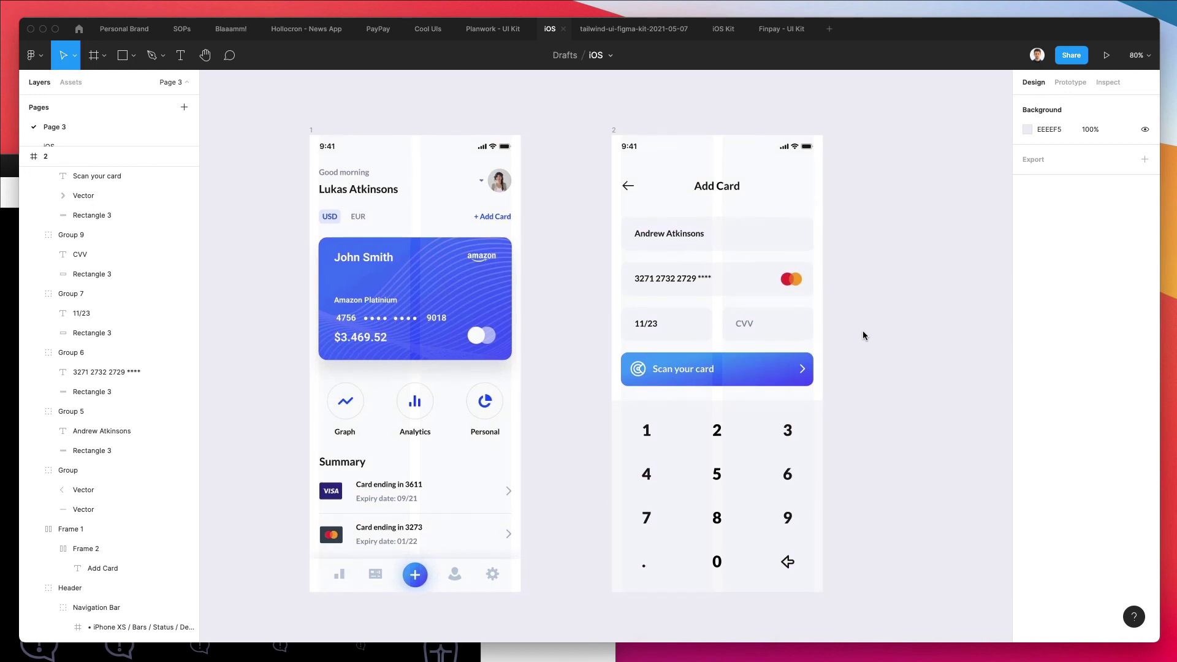
scroll(862, 334, "right", 2)
scroll(862, 335, "left", 2)
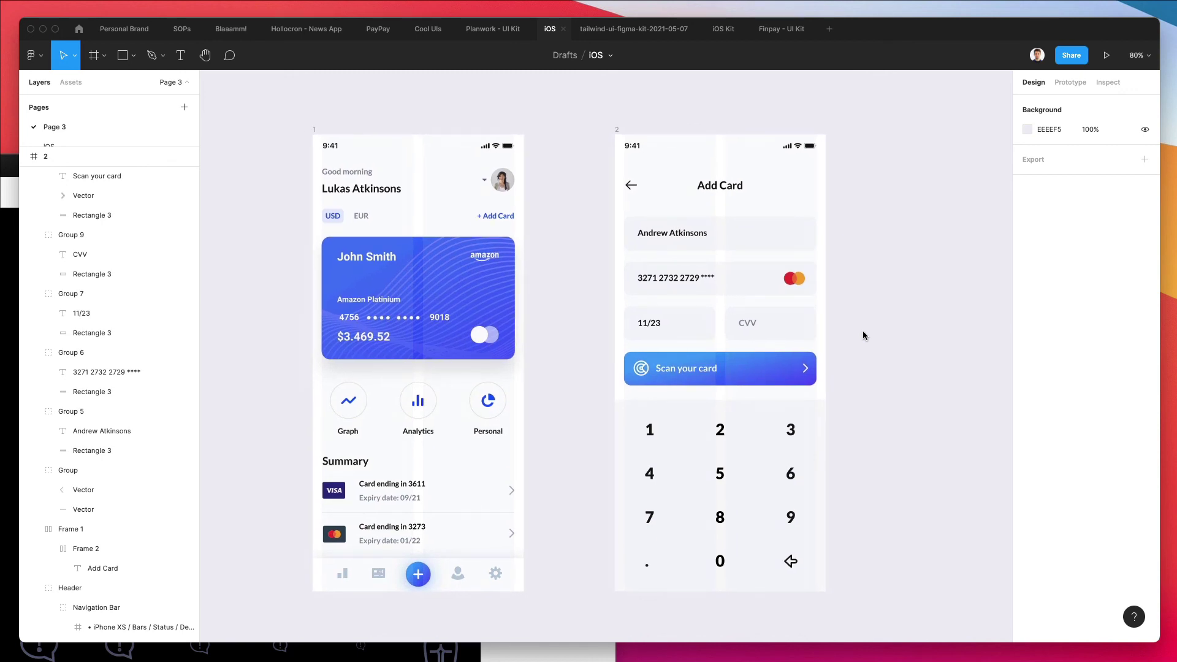
scroll(862, 335, "left", 1)
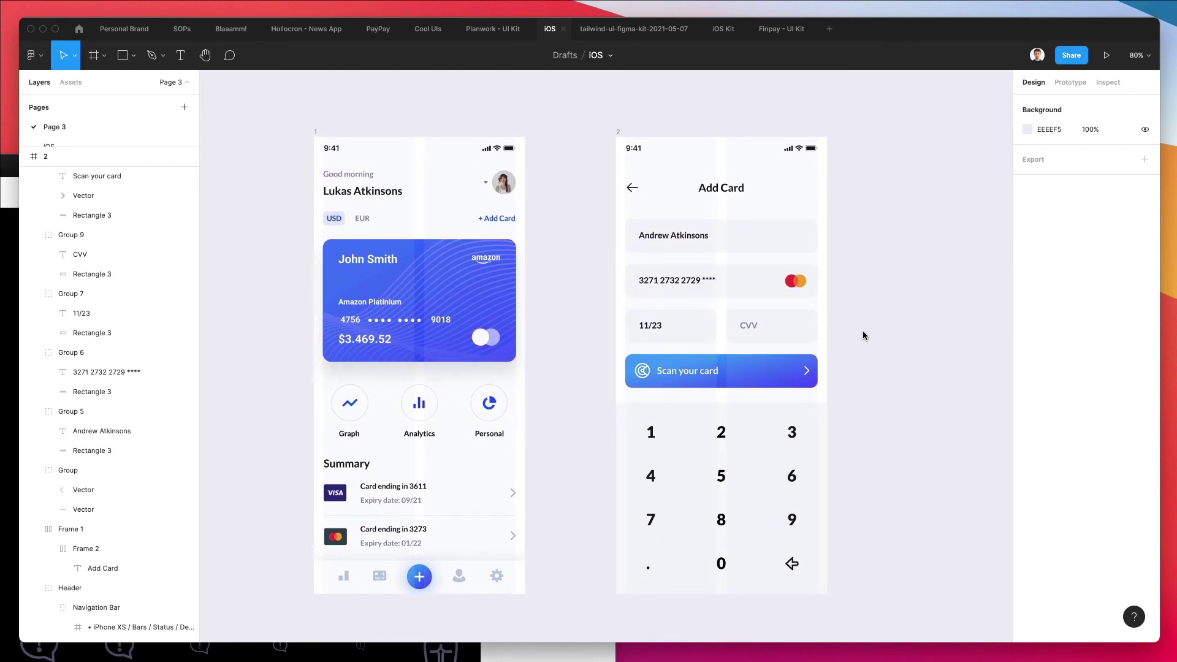
scroll(863, 335, "right", 1)
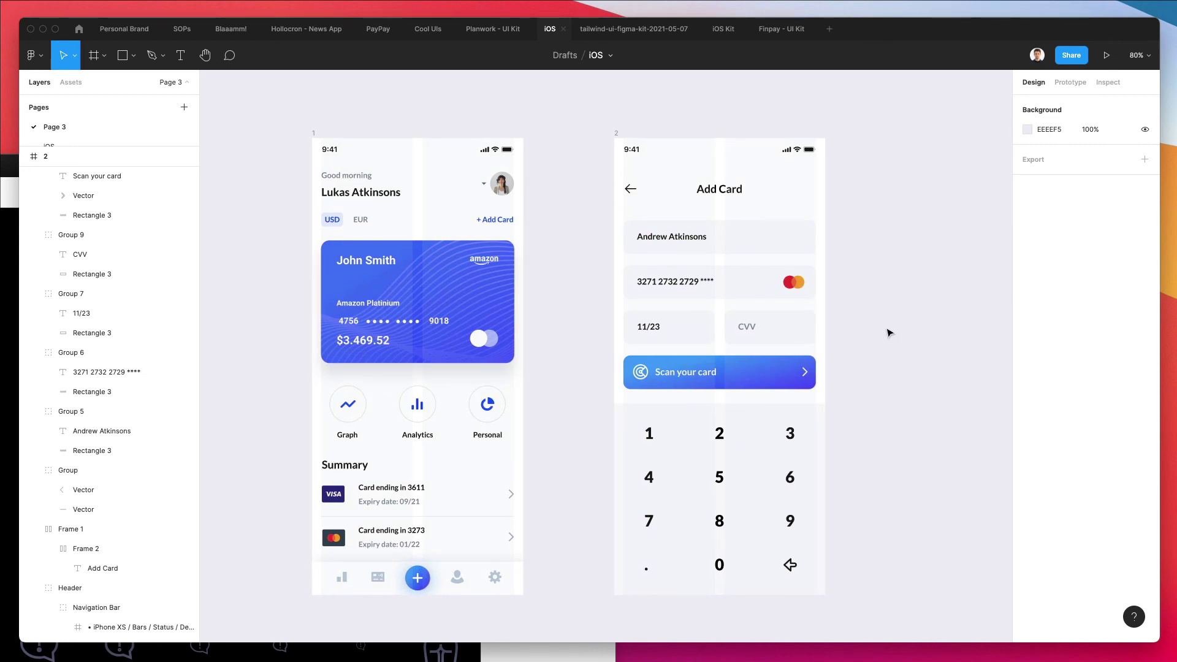
scroll(889, 333, "down", 1)
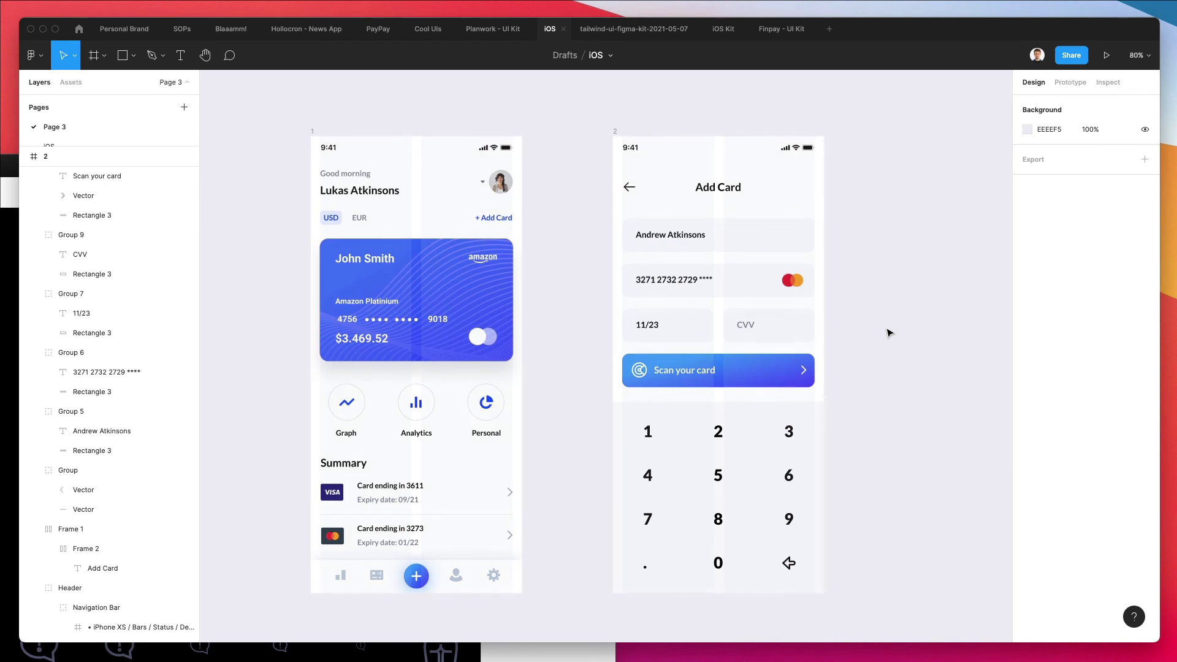
scroll(889, 333, "left", 1)
scroll(889, 333, "down", 2)
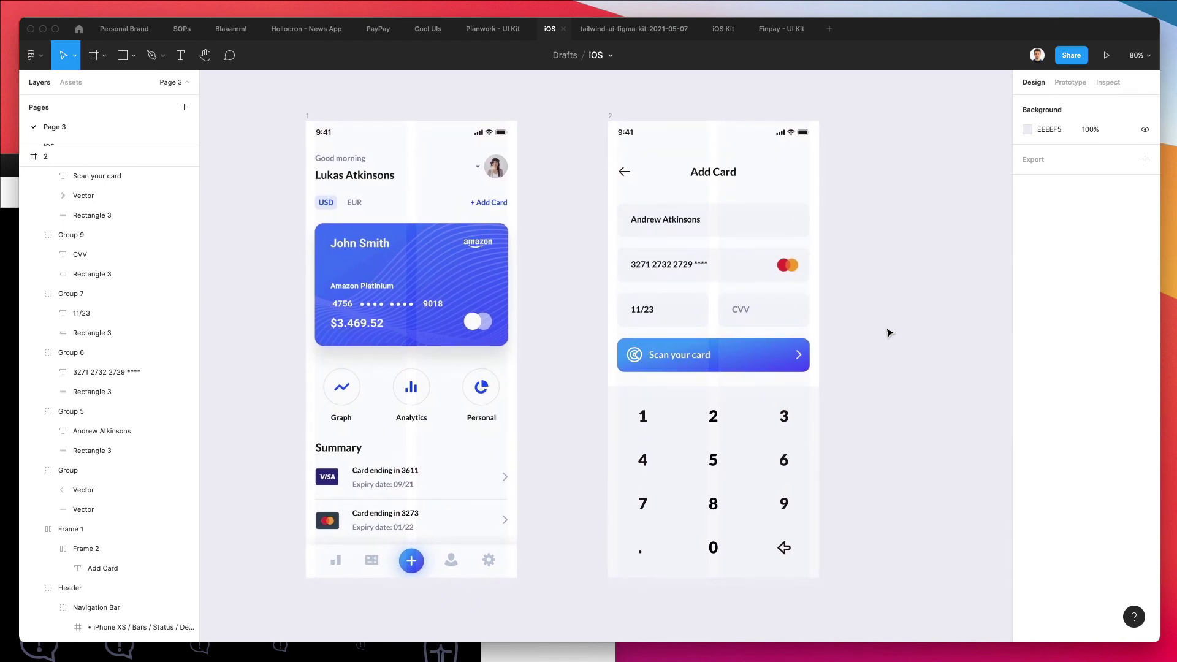
scroll(889, 333, "left", 1)
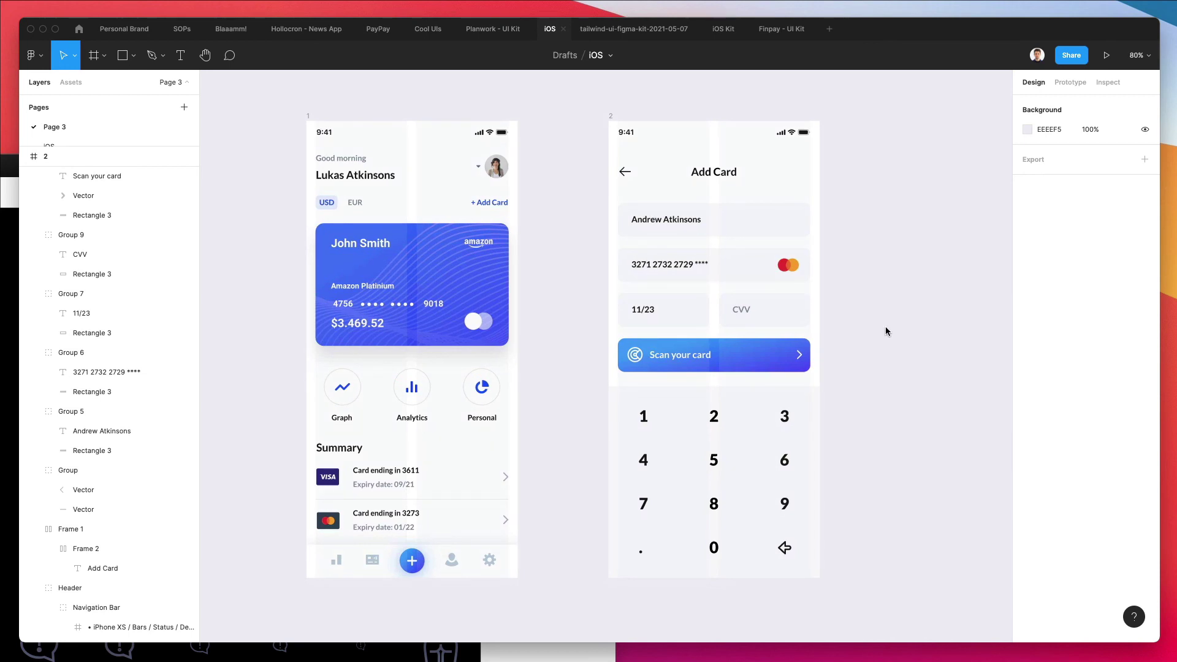